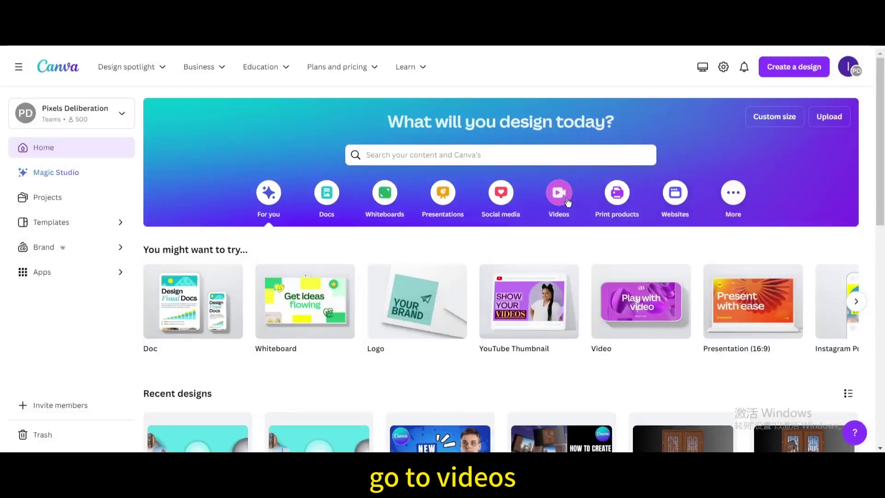
Create a blank video design and set its page background to solid light turquoise.
{"action": "left_click", "coordinate": [559, 194]}
{"action": "left_click", "coordinate": [215, 290]}
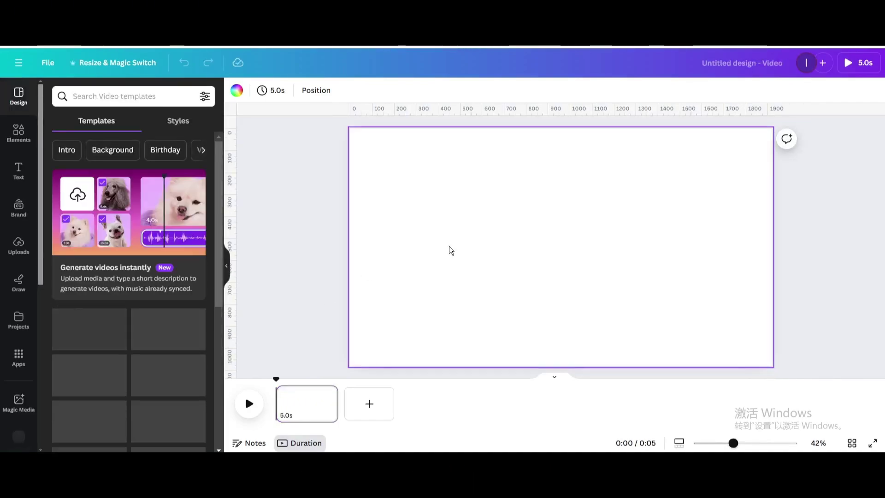
{"action": "left_click", "coordinate": [238, 93]}
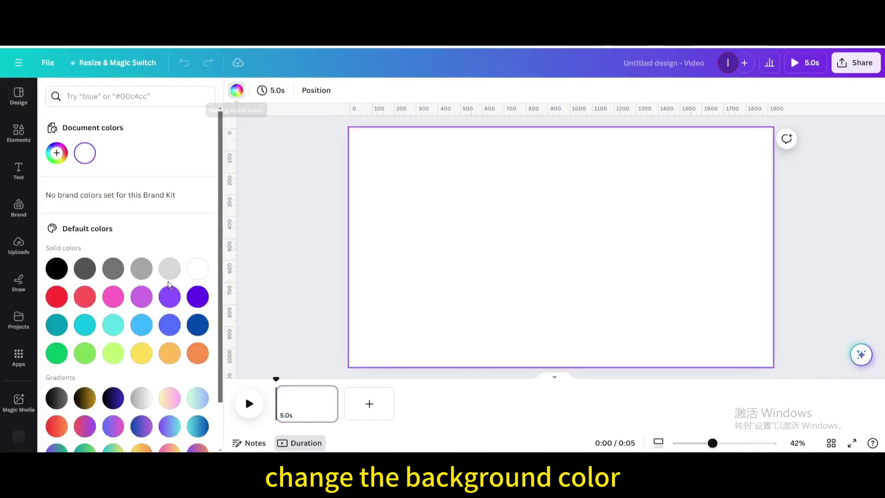
{"action": "left_click", "coordinate": [119, 332]}
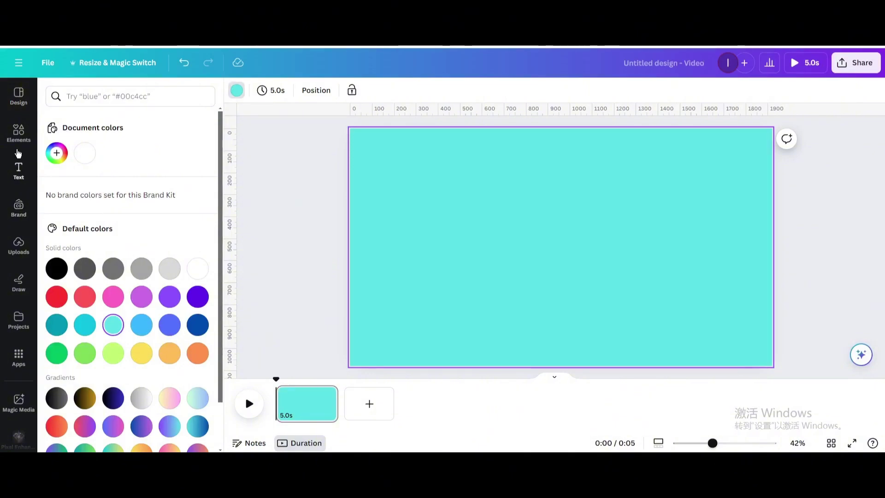
Add a circle shape to the page and fill it with the default gray-to-white gradient.
{"action": "left_click", "coordinate": [19, 133]}
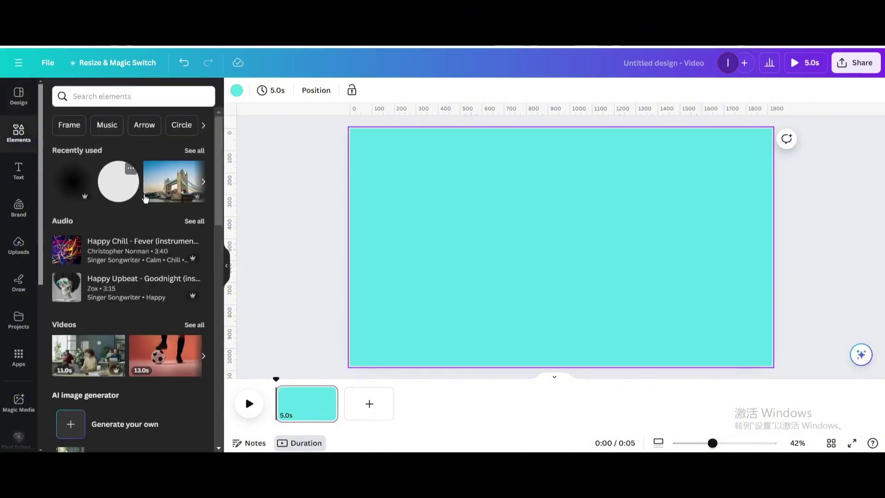
{"action": "scroll", "coordinate": [145, 198], "scroll_direction": "down", "scroll_amount": 10}
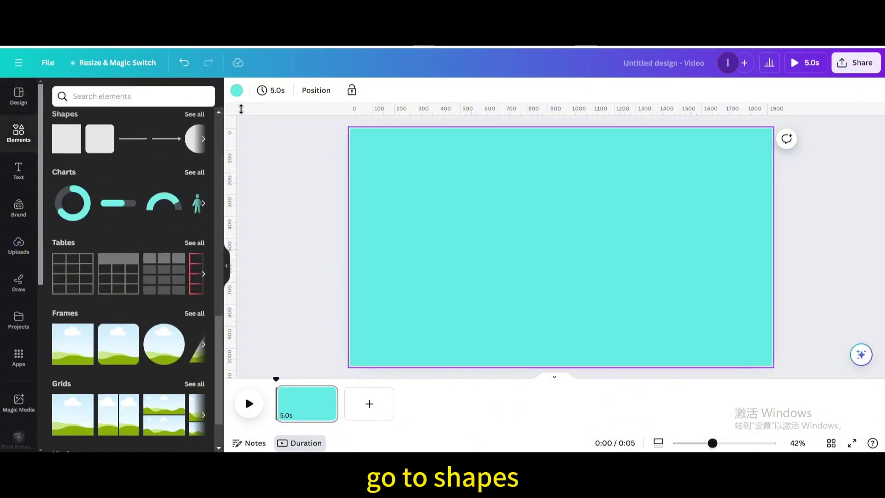
{"action": "left_click", "coordinate": [195, 114]}
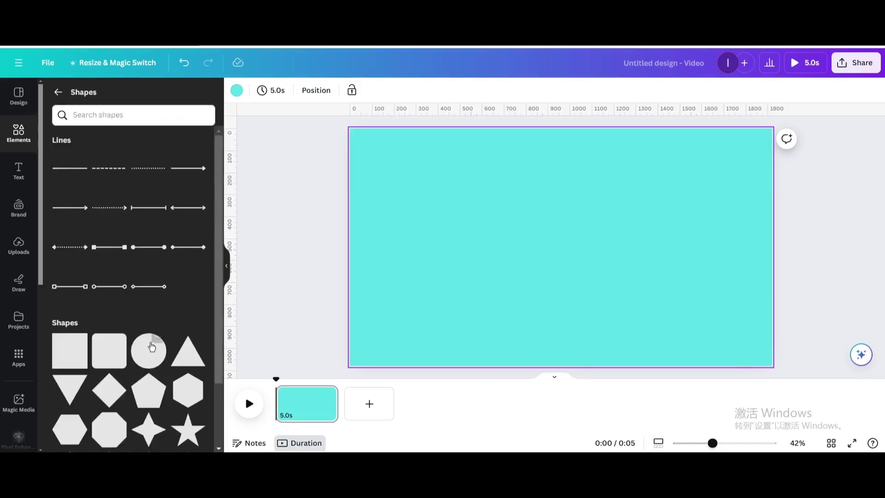
{"action": "left_click", "coordinate": [153, 358]}
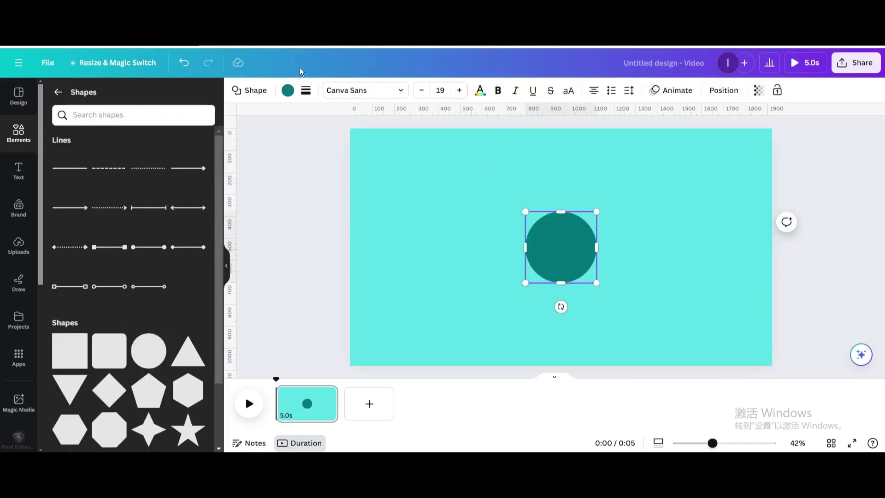
{"action": "left_click", "coordinate": [291, 91]}
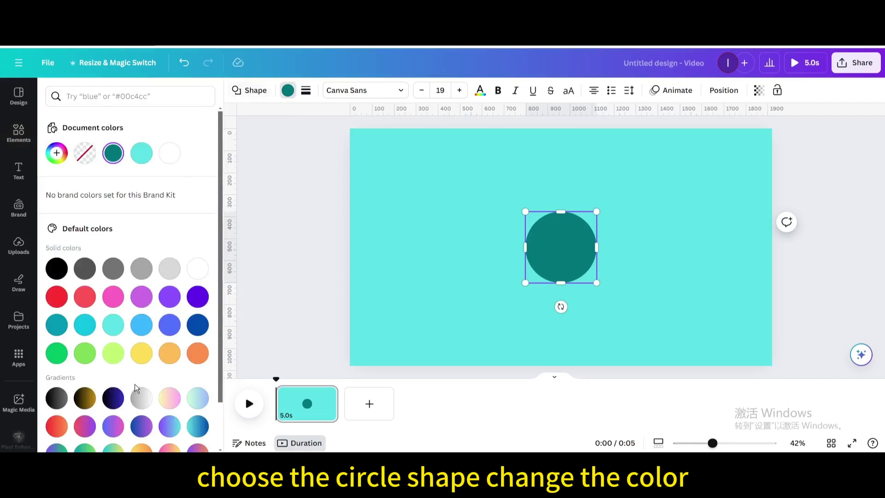
{"action": "left_click", "coordinate": [141, 399]}
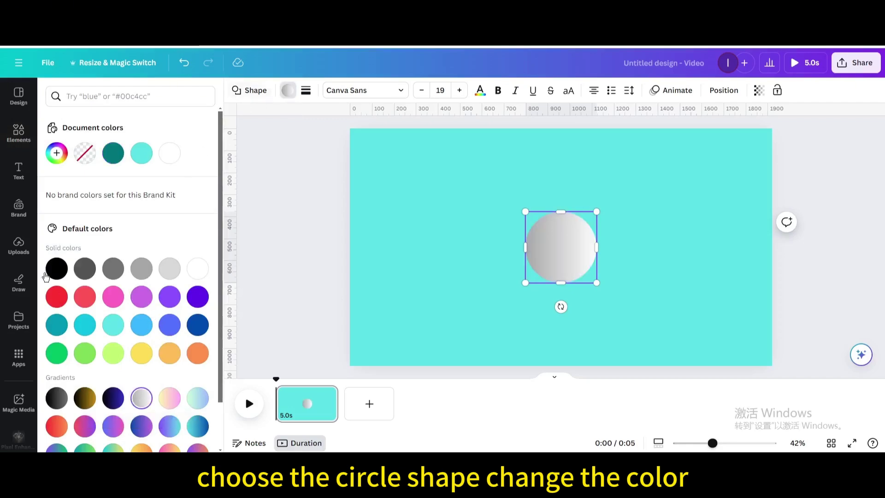
Change the circle's gradient to a radial style running white, gray, black (#000000), and enlarge the circle at the page centre.
{"action": "left_click", "coordinate": [56, 153]}
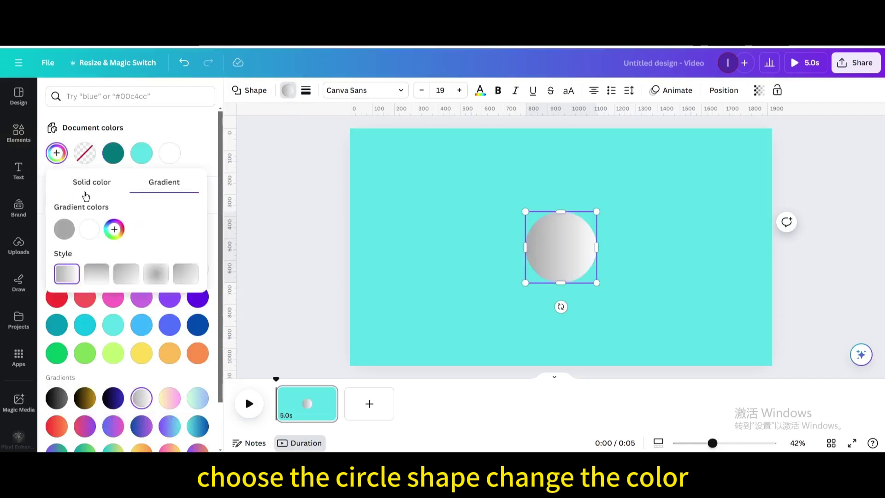
{"action": "left_click", "coordinate": [114, 231]}
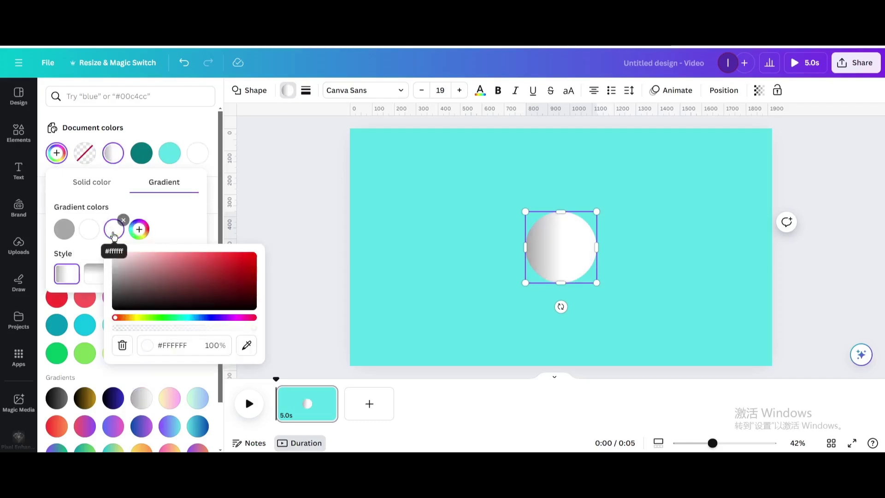
{"action": "left_click_drag", "start_coordinate": [112, 257], "coordinate": [115, 308]}
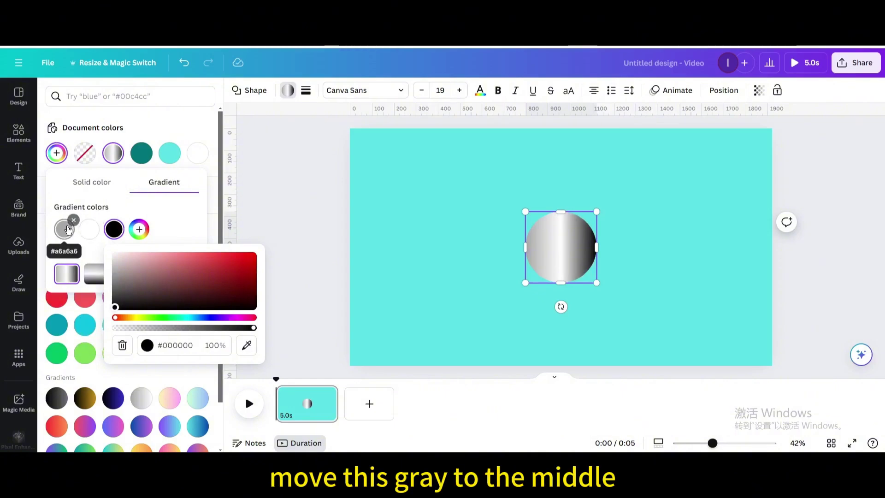
{"action": "left_click_drag", "start_coordinate": [66, 229], "coordinate": [104, 236]}
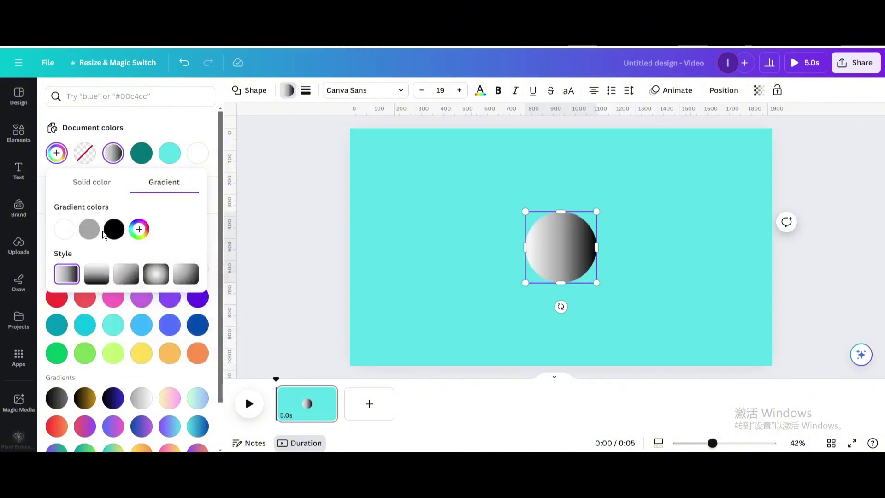
{"action": "left_click", "coordinate": [152, 275]}
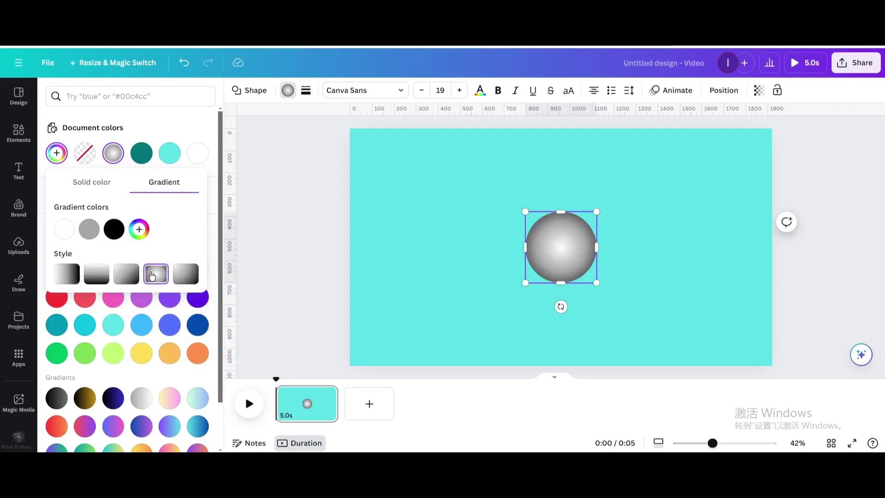
{"action": "left_click_drag", "start_coordinate": [525, 211], "coordinate": [452, 201]}
{"action": "left_click_drag", "start_coordinate": [537, 236], "coordinate": [554, 254]}
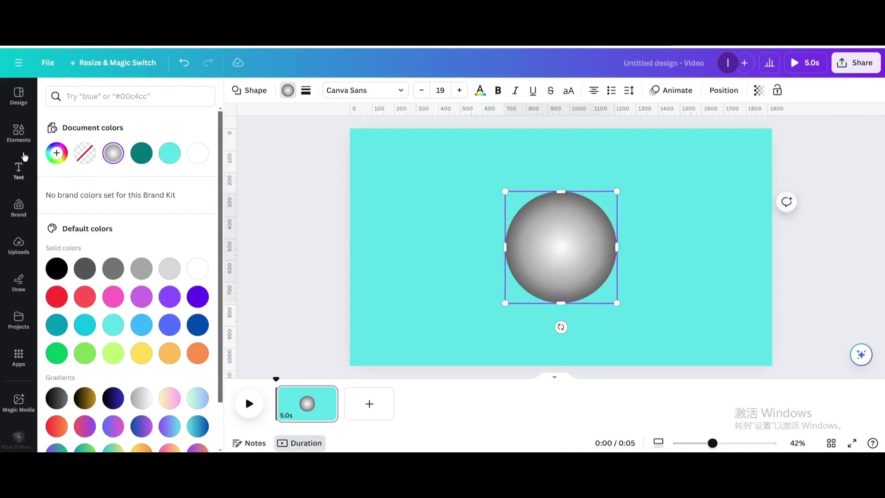
Add a second, plain gray circle, enlarge it to about 680 px wide and centre it over the gradient circle.
{"action": "left_click", "coordinate": [18, 132]}
{"action": "left_click", "coordinate": [19, 131]}
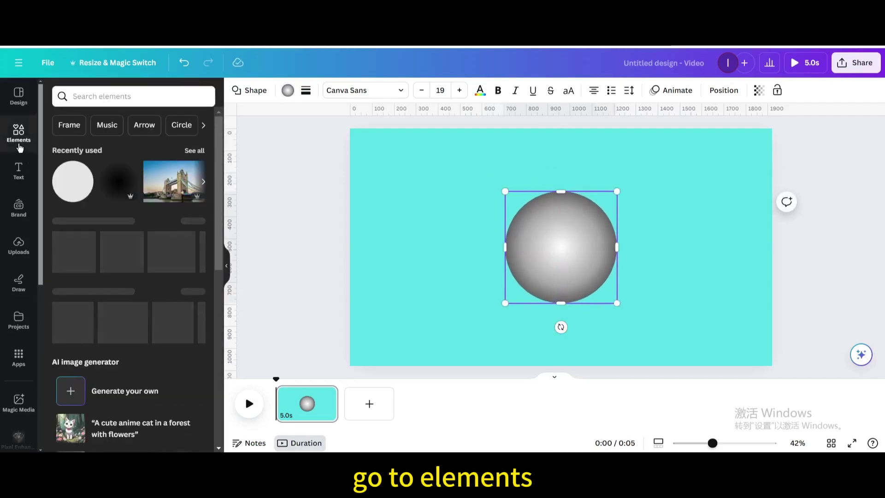
{"action": "left_click", "coordinate": [68, 186]}
{"action": "left_click_drag", "start_coordinate": [526, 211], "coordinate": [457, 192]}
{"action": "left_click_drag", "start_coordinate": [598, 284], "coordinate": [575, 246]}
Move the plain gray circle's layer beneath the gradient circle and group the two circles.
{"action": "left_click", "coordinate": [722, 91]}
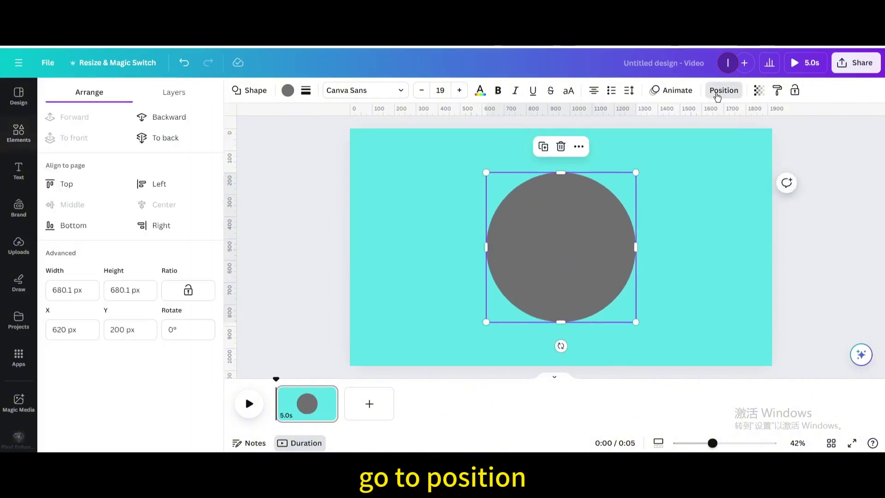
{"action": "left_click", "coordinate": [167, 91]}
{"action": "left_click_drag", "start_coordinate": [142, 167], "coordinate": [143, 198]}
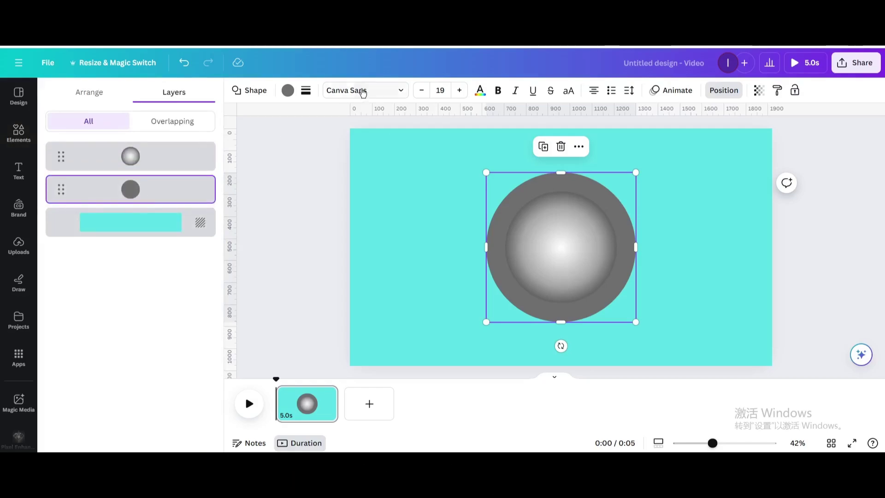
{"action": "left_click_drag", "start_coordinate": [451, 152], "coordinate": [585, 258]}
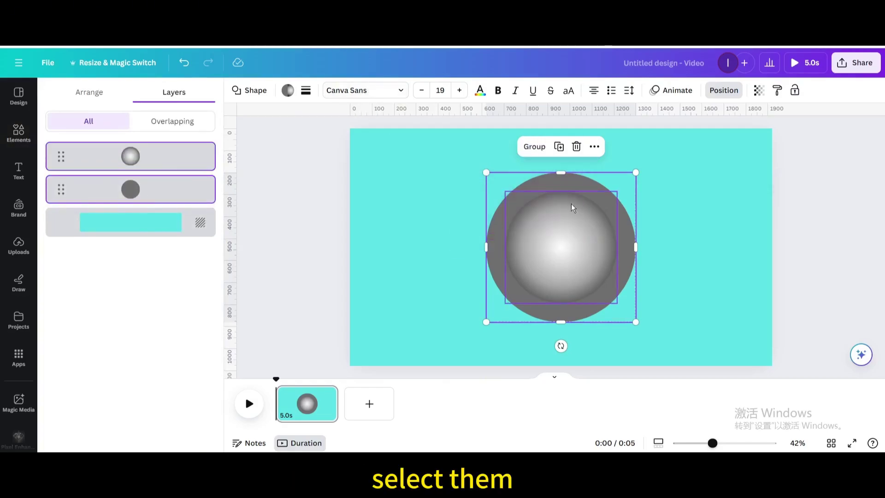
{"action": "left_click", "coordinate": [525, 146]}
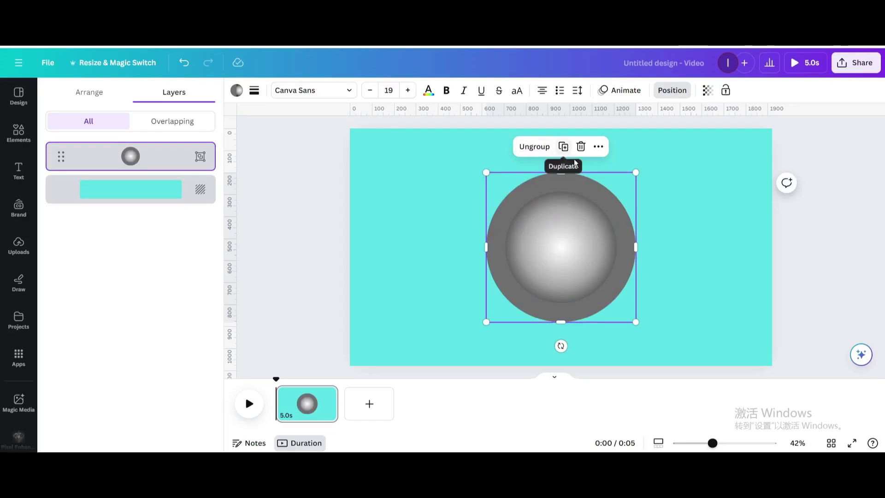
Duplicate the circle group, centre the copy on the page's right edge, and make the copy's outer gray circle fully transparent.
{"action": "left_click", "coordinate": [566, 146]}
{"action": "left_click_drag", "start_coordinate": [569, 228], "coordinate": [772, 225]}
{"action": "left_click", "coordinate": [660, 196]}
{"action": "double_click", "coordinate": [718, 204]}
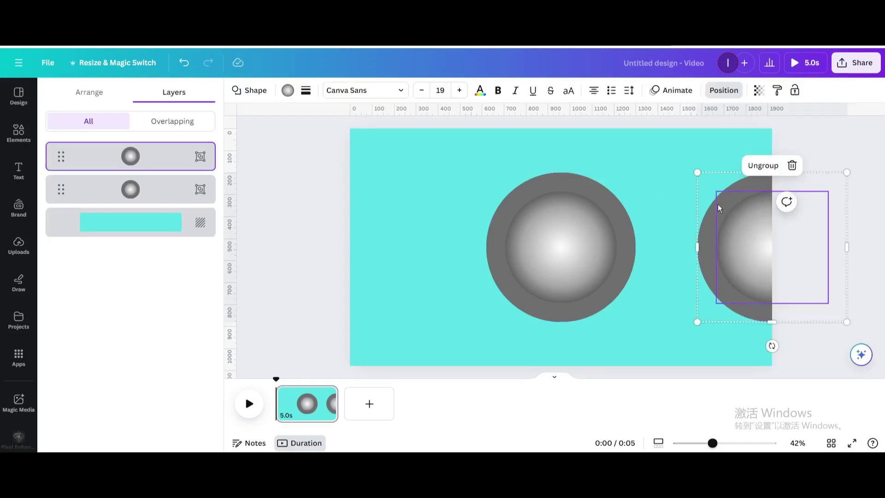
{"action": "left_click", "coordinate": [708, 223]}
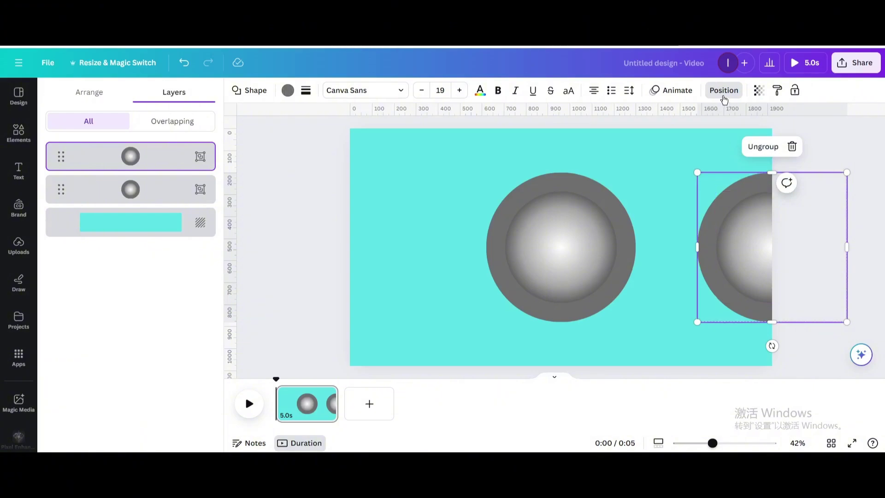
{"action": "left_click", "coordinate": [758, 92]}
{"action": "left_click_drag", "start_coordinate": [718, 133], "coordinate": [665, 133]}
{"action": "left_click", "coordinate": [414, 187]}
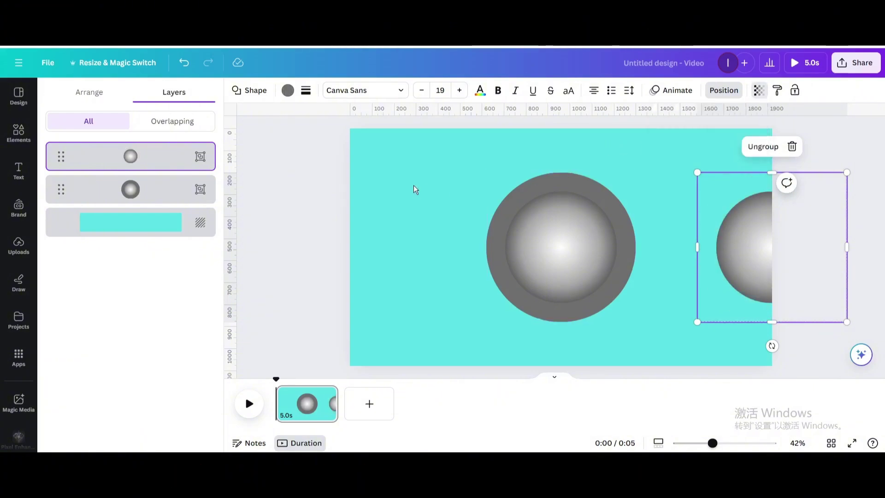
{"action": "left_click", "coordinate": [414, 187]}
Add a circular frame, shrink it, and place it centred against the inside top edge of the middle gray circle.
{"action": "left_click", "coordinate": [17, 133]}
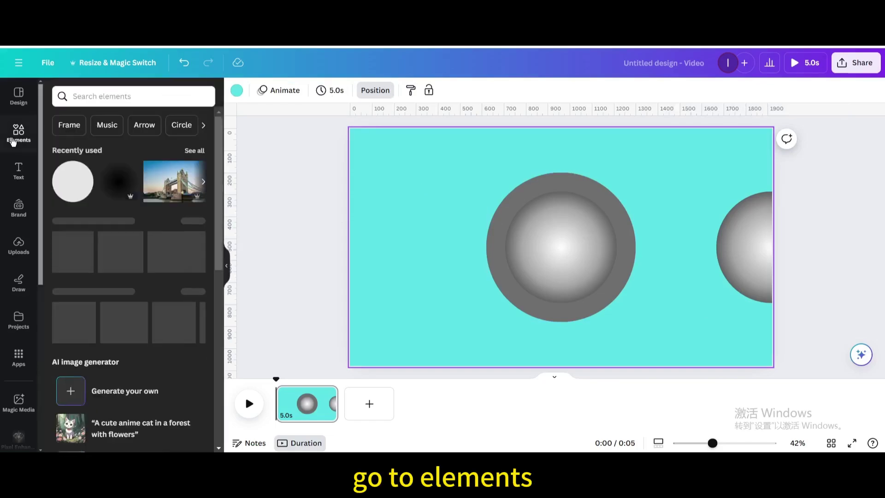
{"action": "scroll", "coordinate": [125, 241], "scroll_direction": "down", "scroll_amount": 7}
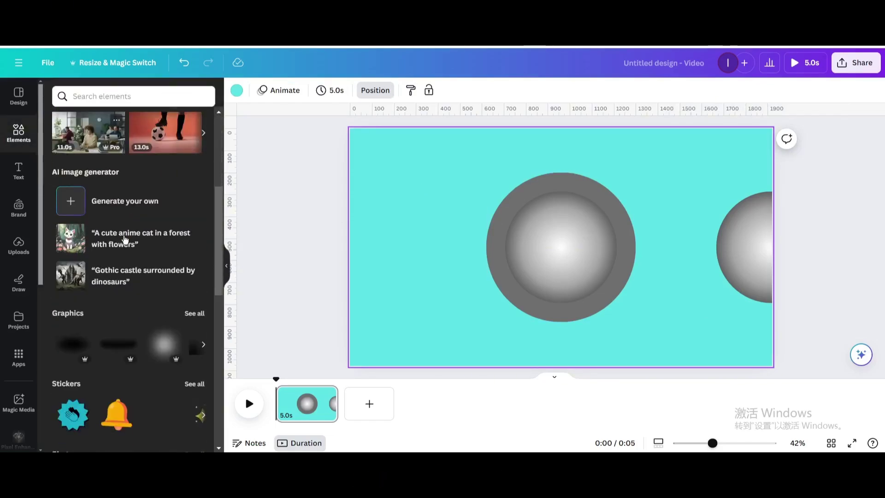
{"action": "scroll", "coordinate": [125, 241], "scroll_direction": "down", "scroll_amount": 3}
{"action": "scroll", "coordinate": [162, 306], "scroll_direction": "down", "scroll_amount": 3}
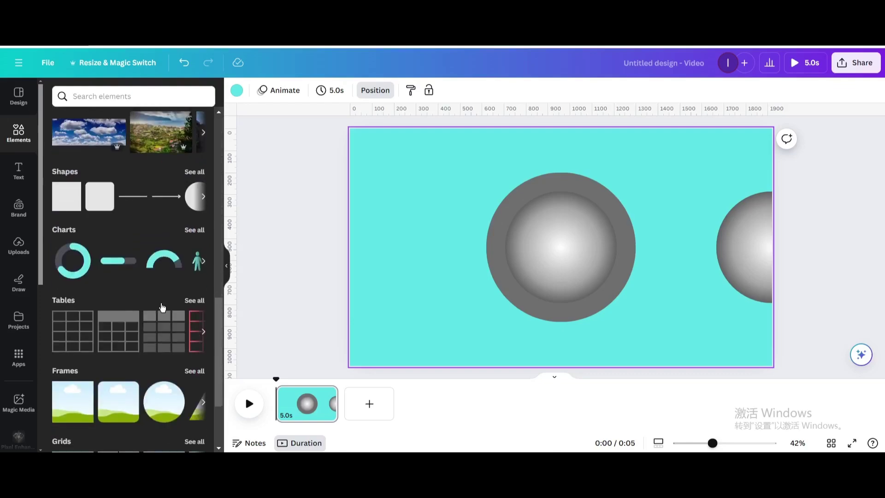
{"action": "left_click", "coordinate": [170, 405]}
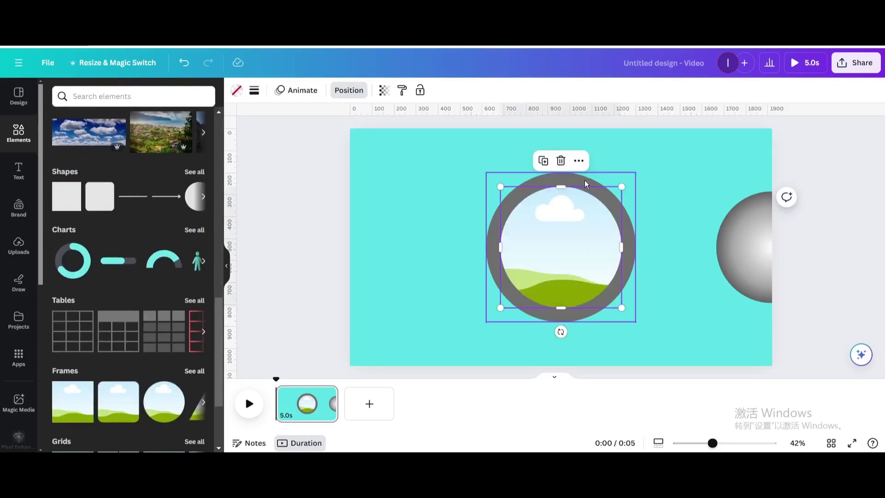
{"action": "left_click_drag", "start_coordinate": [501, 187], "coordinate": [570, 239]}
{"action": "left_click_drag", "start_coordinate": [580, 289], "coordinate": [556, 291]}
Duplicate the small circular frame three times and place the copies at the bottom, right and left of the gray circle.
{"action": "left_click", "coordinate": [542, 147]}
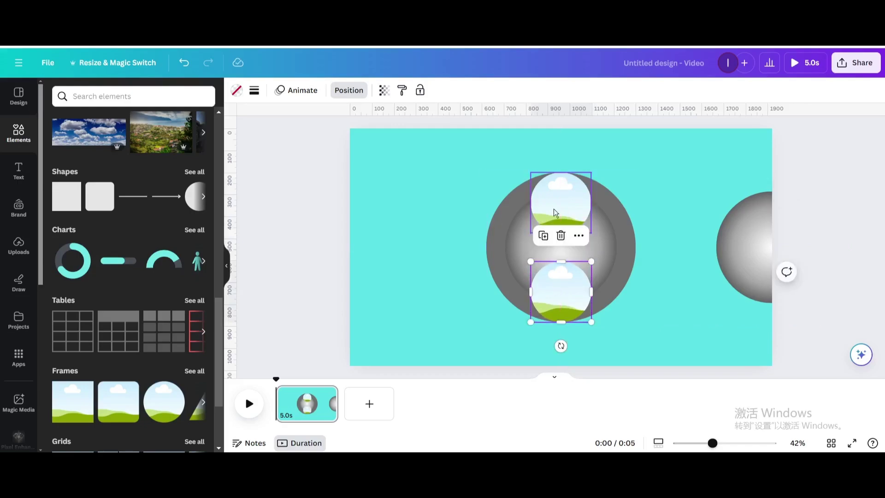
{"action": "left_click", "coordinate": [543, 235]}
{"action": "left_click_drag", "start_coordinate": [564, 358], "coordinate": [511, 244]}
{"action": "left_click", "coordinate": [587, 192]}
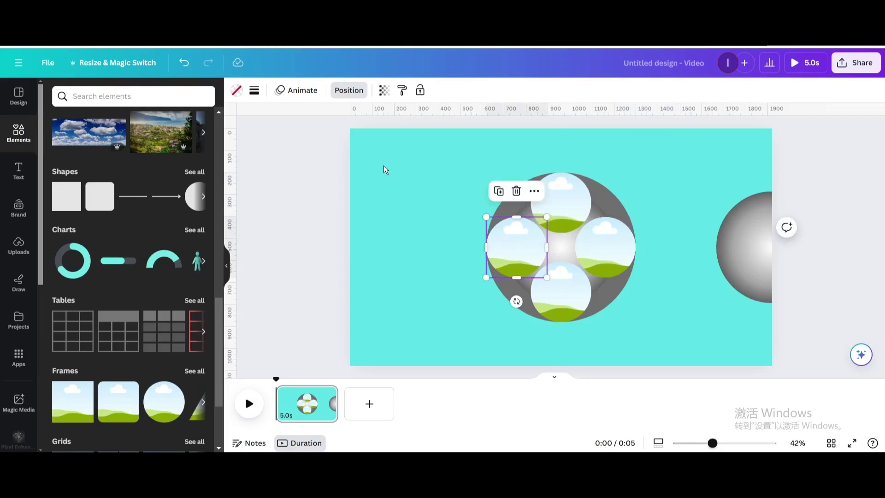
Set the transparency of the big gray circle behind the four frames to 0.
{"action": "left_click", "coordinate": [612, 206]}
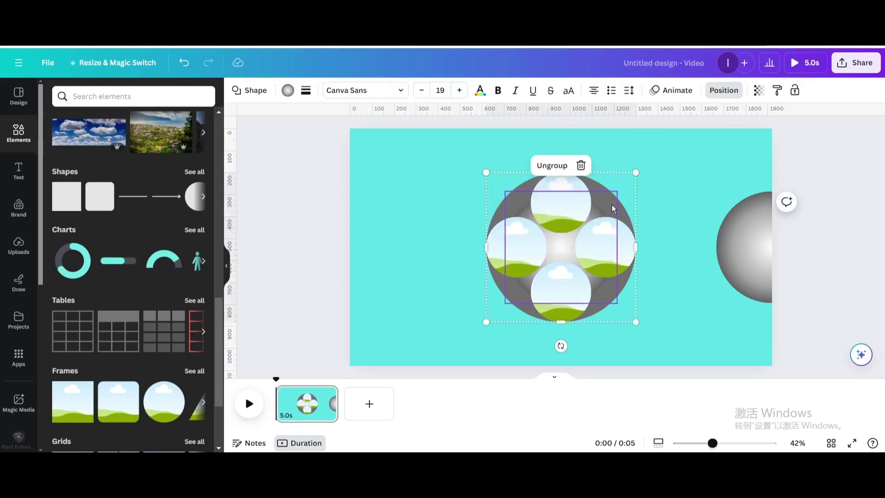
{"action": "left_click", "coordinate": [498, 208]}
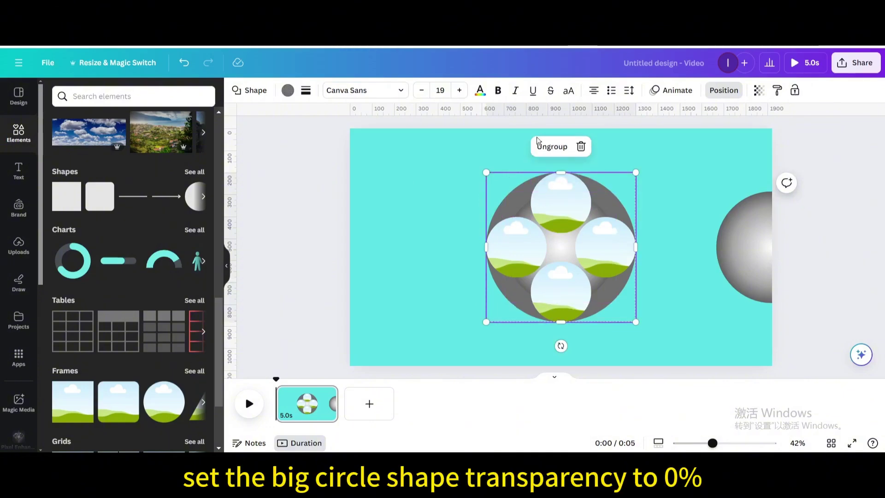
{"action": "left_click", "coordinate": [759, 90]}
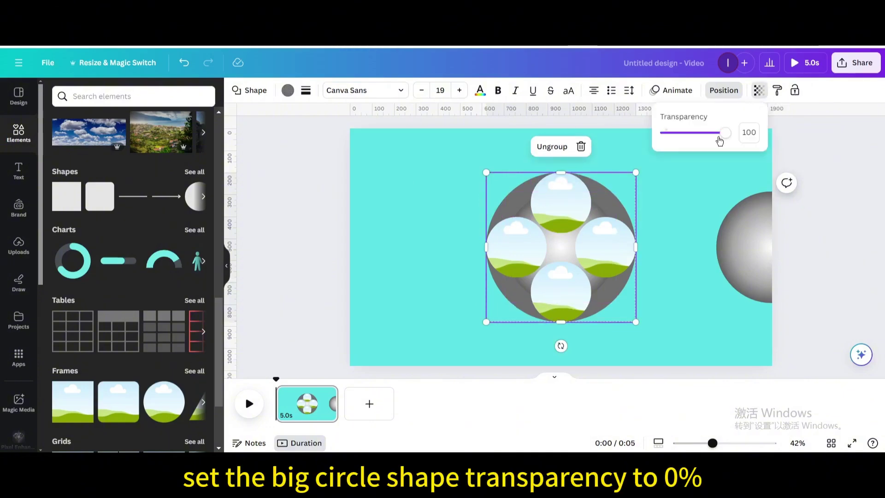
{"action": "left_click_drag", "start_coordinate": [723, 140], "coordinate": [607, 126]}
{"action": "left_click", "coordinate": [415, 152]}
Group the four frames with the circles behind them and move the group to the left part of the page.
{"action": "left_click_drag", "start_coordinate": [387, 166], "coordinate": [638, 295]}
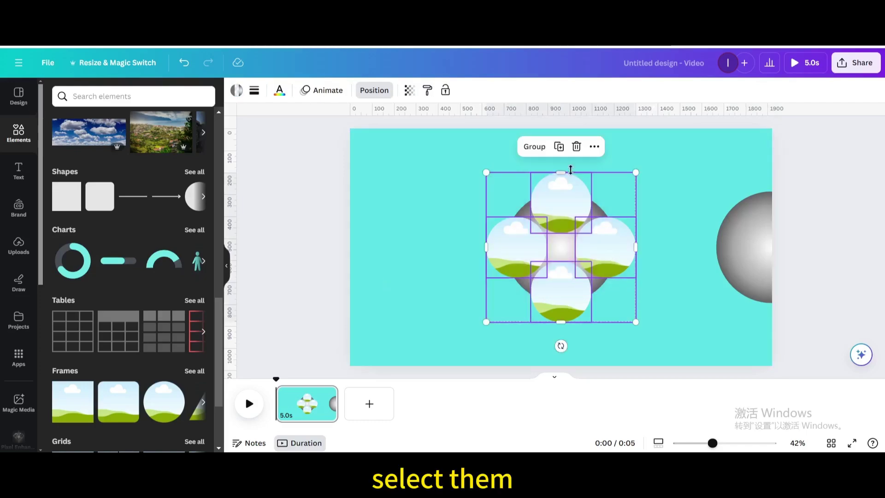
{"action": "left_click", "coordinate": [536, 149]}
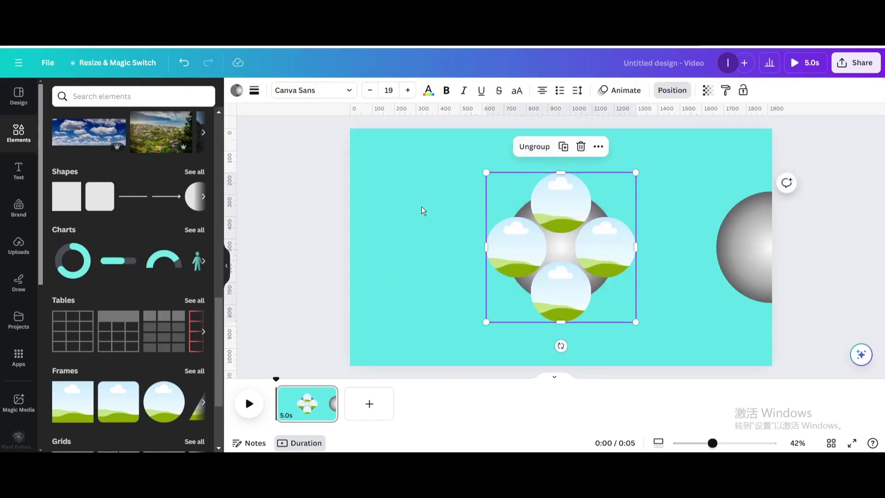
{"action": "left_click_drag", "start_coordinate": [529, 237], "coordinate": [402, 240]}
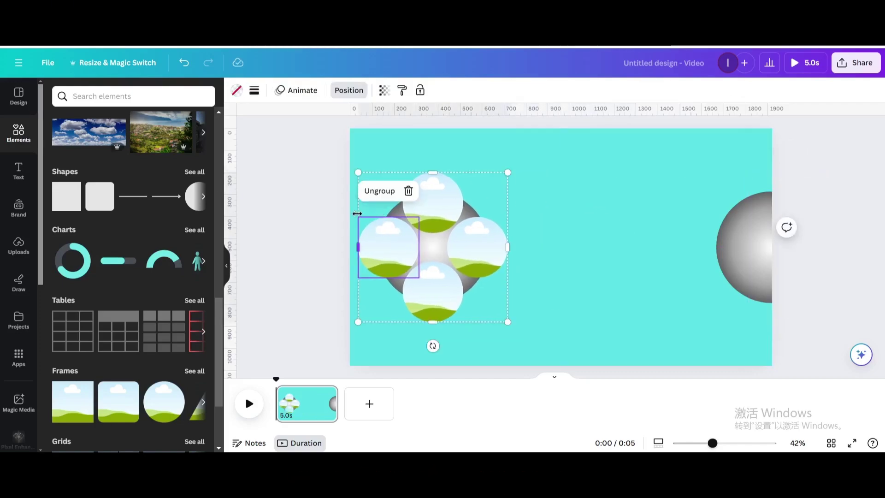
Add a circle shape to the middle of the page and fill it with the document's gray radial gradient.
{"action": "scroll", "coordinate": [157, 215], "scroll_direction": "up", "scroll_amount": 10}
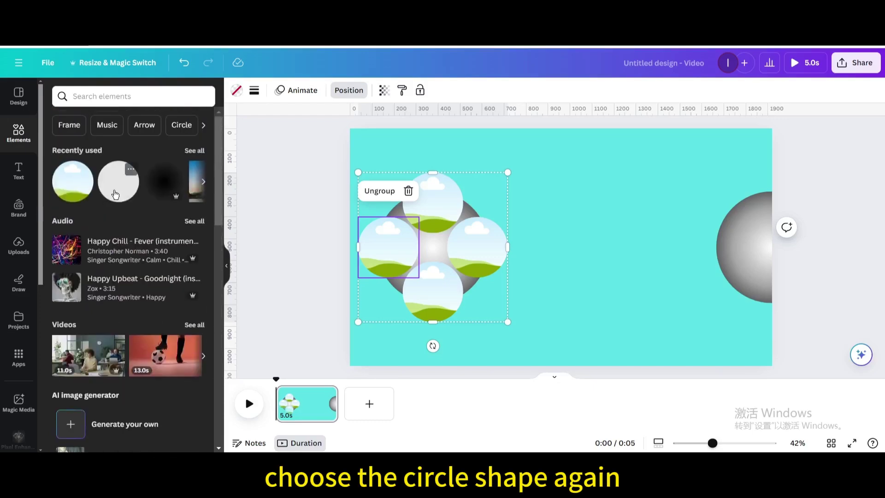
{"action": "left_click", "coordinate": [116, 193]}
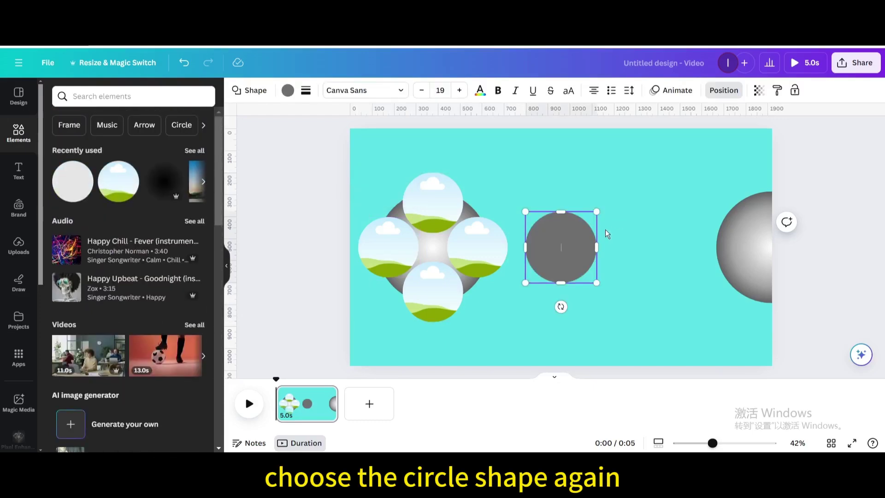
{"action": "left_click", "coordinate": [288, 92]}
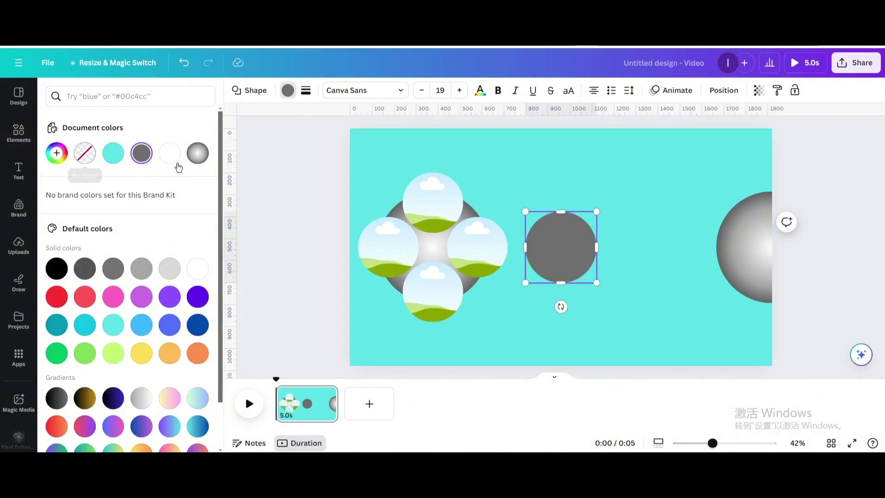
{"action": "left_click", "coordinate": [198, 153]}
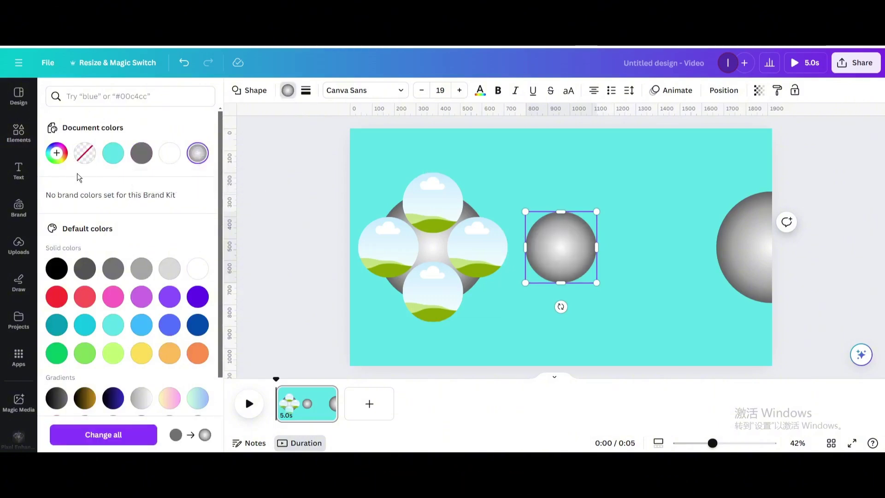
Change the circle gradient's middle colour to the background turquoise #5CE1E6 and delete its black colour.
{"action": "left_click", "coordinate": [57, 153]}
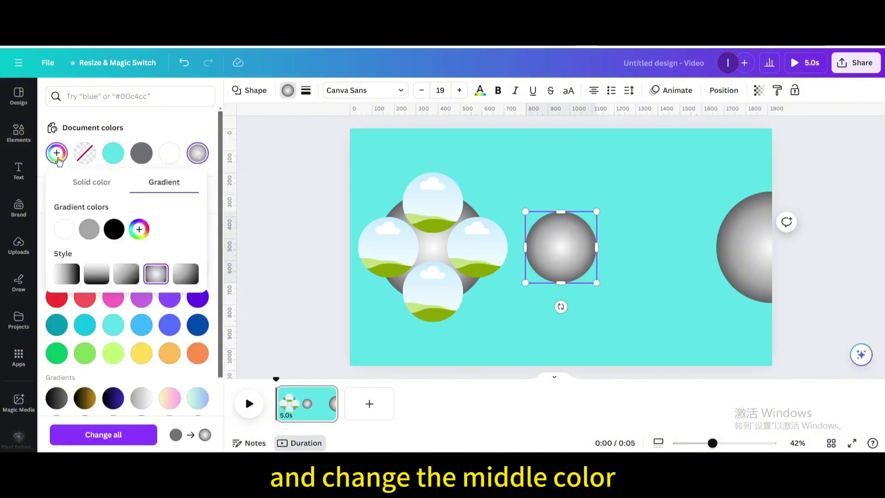
{"action": "left_click", "coordinate": [89, 230]}
{"action": "left_click", "coordinate": [221, 345]}
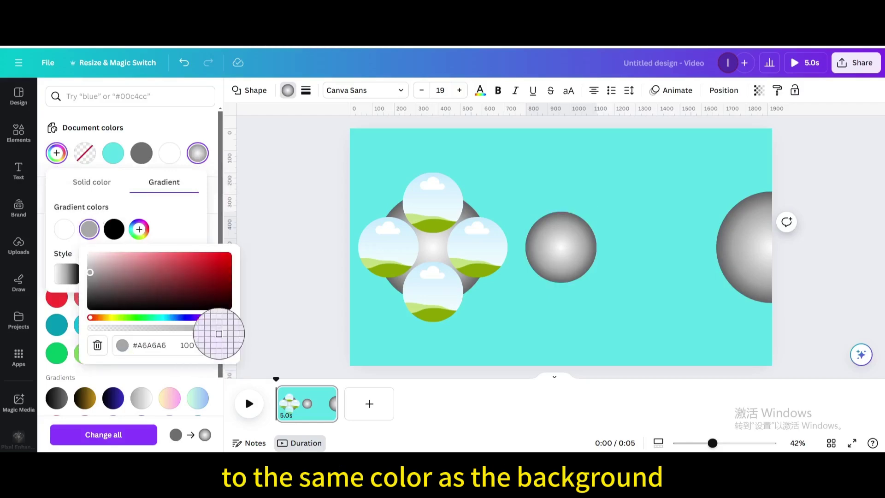
{"action": "left_click", "coordinate": [585, 166]}
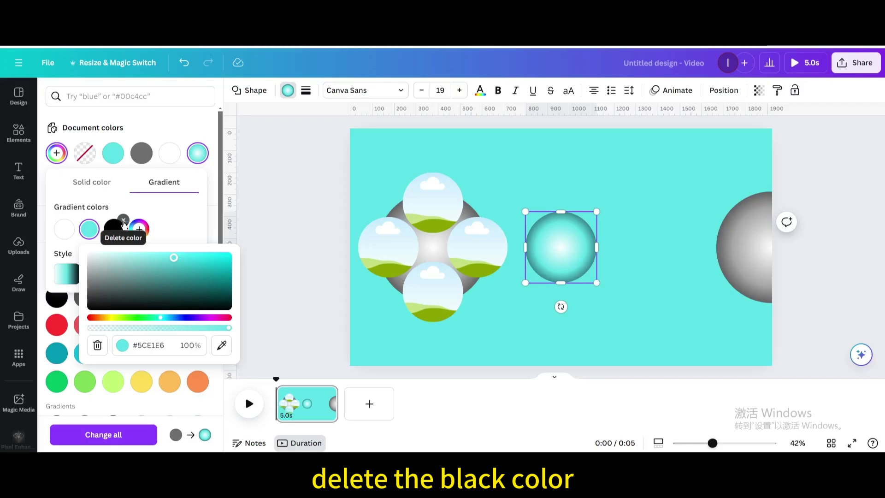
{"action": "left_click", "coordinate": [123, 221]}
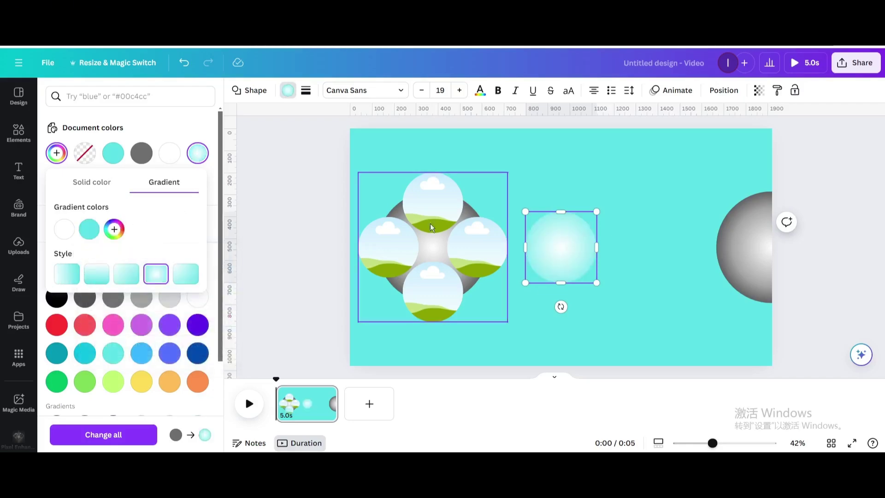
Enlarge the turquoise gradient circle to about 470 px and centre it on the page.
{"action": "left_click_drag", "start_coordinate": [524, 211], "coordinate": [493, 179]}
{"action": "left_click", "coordinate": [656, 241]}
{"action": "left_click_drag", "start_coordinate": [561, 239], "coordinate": [572, 250]}
Fill the frames with recently used photos: Colosseum at the top, Eiffel Tower left, Sagrada Familia bottom, Tower Bridge right.
{"action": "left_click", "coordinate": [19, 138]}
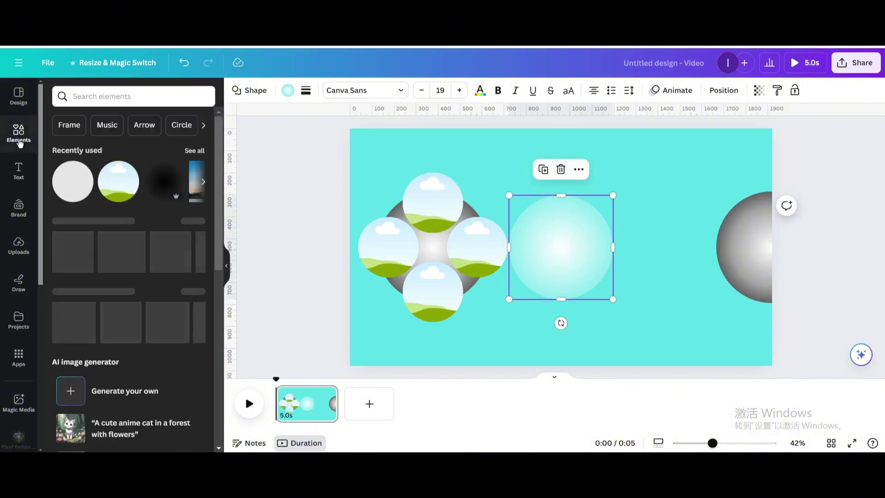
{"action": "left_click", "coordinate": [194, 150]}
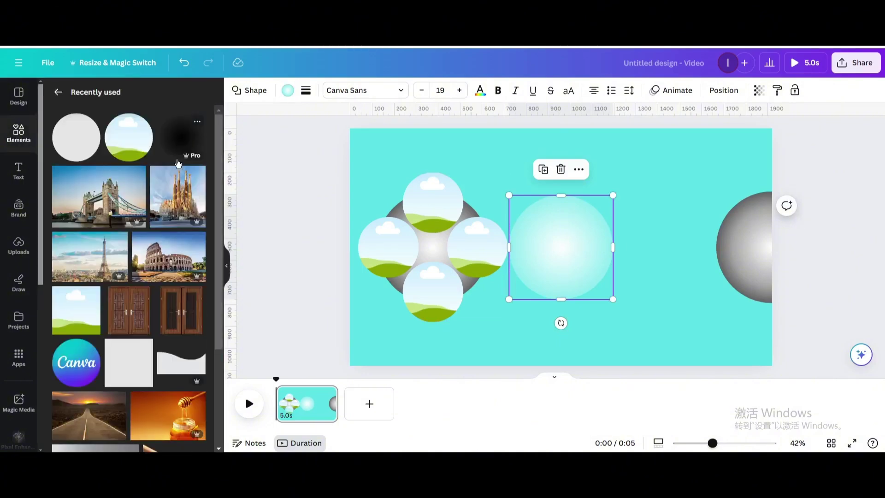
{"action": "left_click_drag", "start_coordinate": [188, 262], "coordinate": [415, 208]}
{"action": "left_click_drag", "start_coordinate": [83, 267], "coordinate": [388, 247]}
{"action": "left_click_drag", "start_coordinate": [167, 202], "coordinate": [415, 293]}
{"action": "left_click_drag", "start_coordinate": [99, 196], "coordinate": [467, 264]}
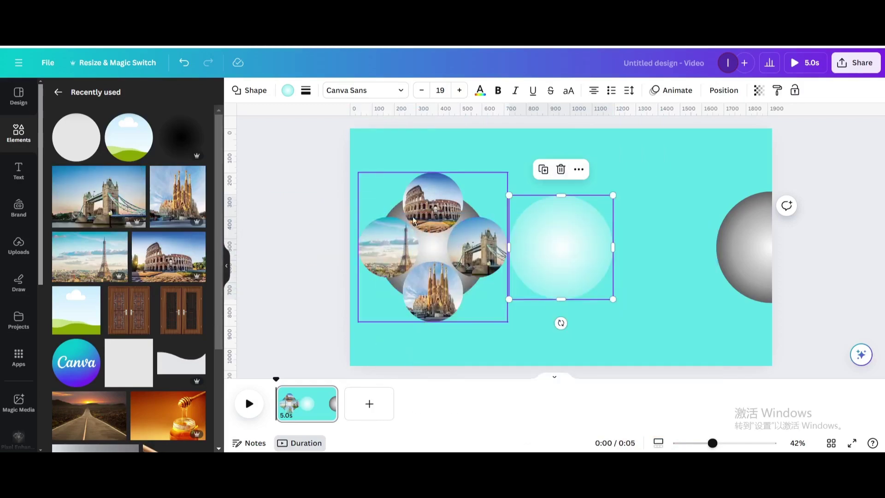
Move the photo group halfway off the page's left edge, rotate it 90° clockwise, and turn the Colosseum photo upright within its frame.
{"action": "left_click_drag", "start_coordinate": [481, 244], "coordinate": [395, 242]}
{"action": "left_click_drag", "start_coordinate": [350, 346], "coordinate": [217, 251]}
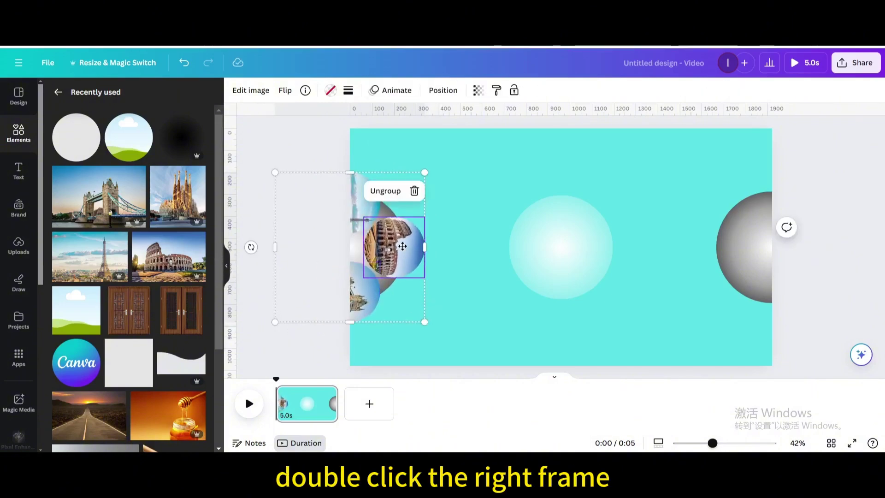
{"action": "double_click", "coordinate": [403, 249]}
{"action": "left_click_drag", "start_coordinate": [347, 248], "coordinate": [399, 290]}
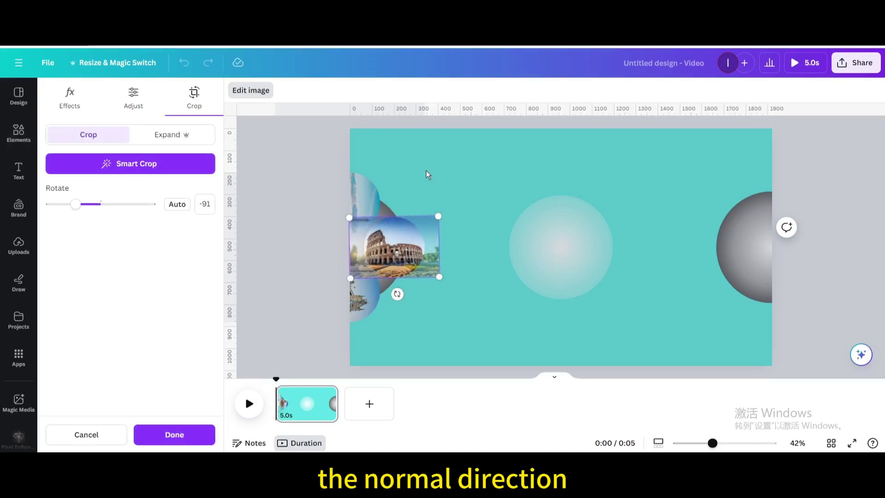
{"action": "left_click", "coordinate": [426, 168]}
Rotate the photo group another 90° clockwise and turn the Eiffel Tower photo upright within its frame, with the tower in view.
{"action": "left_click_drag", "start_coordinate": [251, 245], "coordinate": [393, 291]}
{"action": "double_click", "coordinate": [412, 245]}
{"action": "left_click_drag", "start_coordinate": [395, 250], "coordinate": [375, 250]}
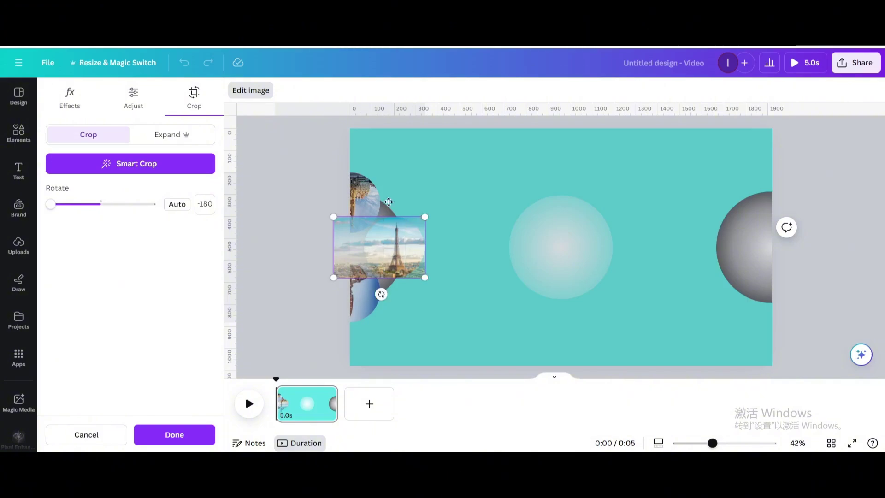
{"action": "left_click", "coordinate": [400, 181]}
Rotate the group another quarter turn, set the Sagrada Familia photo upright, and rotate the group again until Tower Bridge faces right.
{"action": "left_click_drag", "start_coordinate": [350, 149], "coordinate": [397, 295]}
{"action": "left_click", "coordinate": [397, 245]}
{"action": "double_click", "coordinate": [397, 246]}
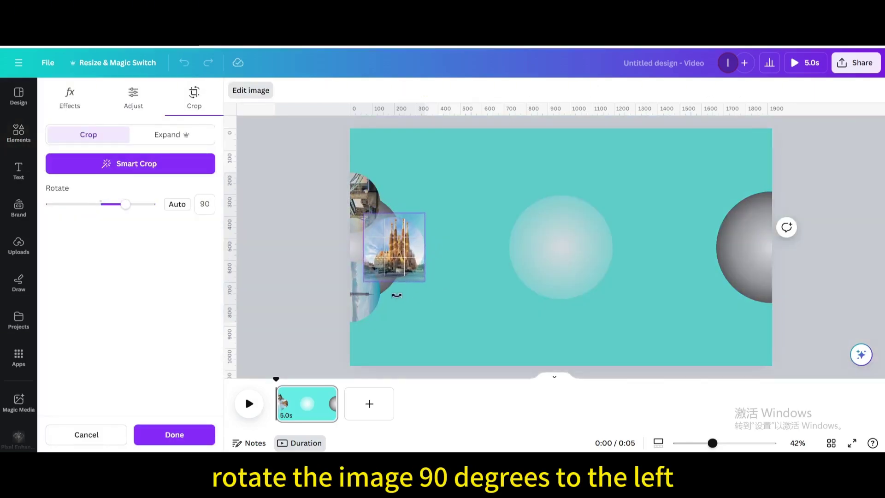
{"action": "left_click", "coordinate": [443, 178]}
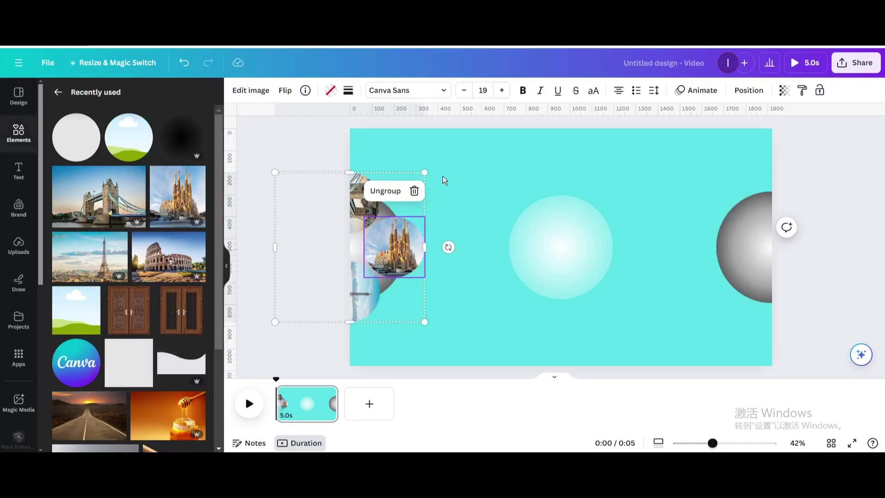
{"action": "left_click_drag", "start_coordinate": [445, 253], "coordinate": [354, 370]}
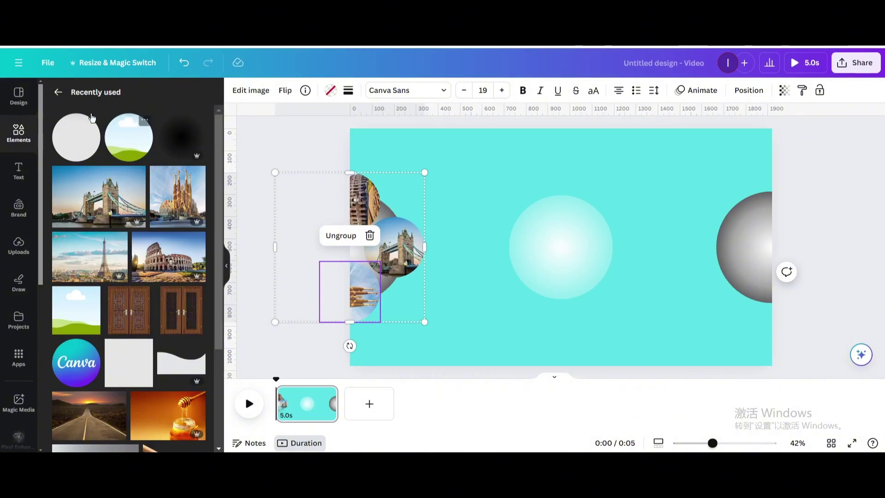
Search the elements for "shadow" graphics and add the round blurred black shadow to the page.
{"action": "left_click", "coordinate": [54, 94]}
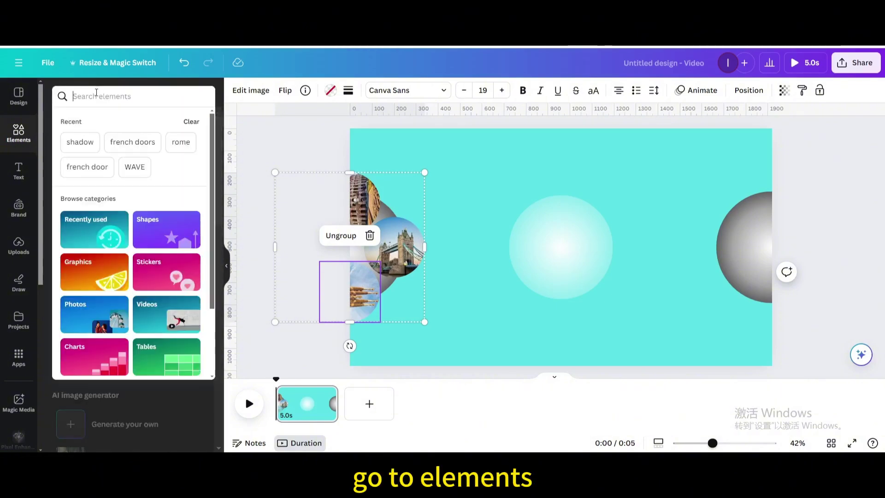
{"action": "left_click", "coordinate": [82, 144]}
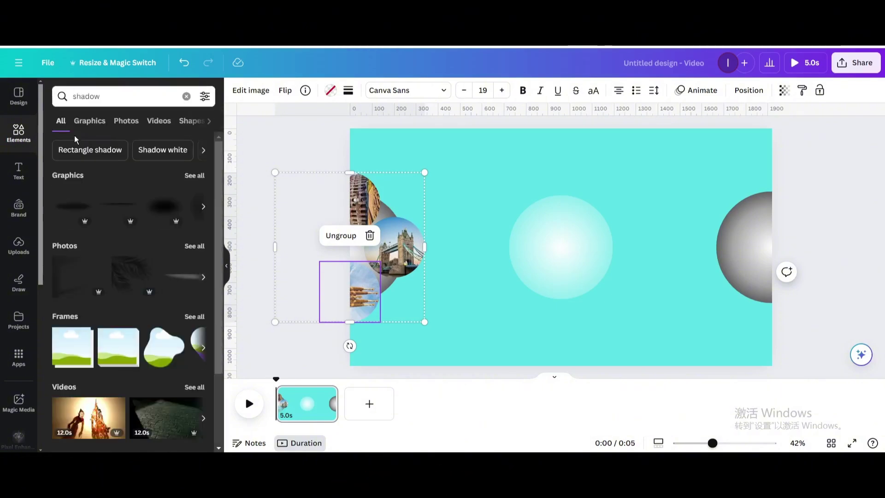
{"action": "left_click", "coordinate": [86, 126]}
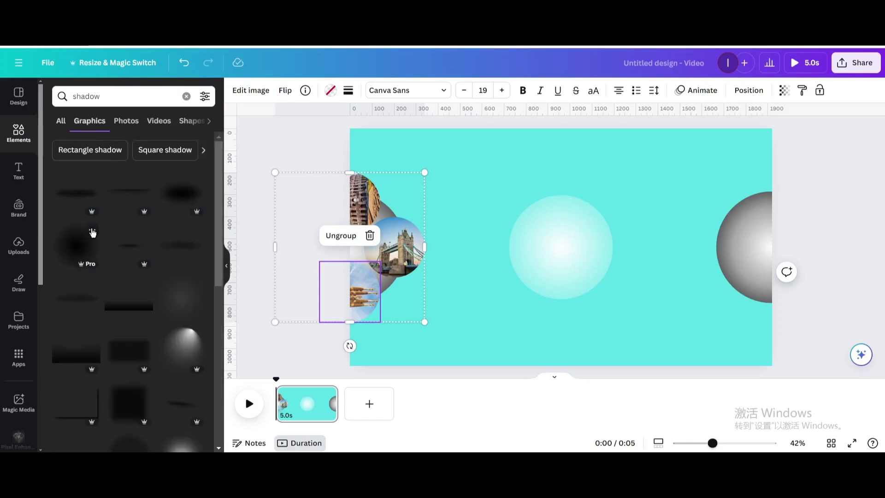
{"action": "left_click", "coordinate": [92, 231]}
{"action": "left_click", "coordinate": [80, 251]}
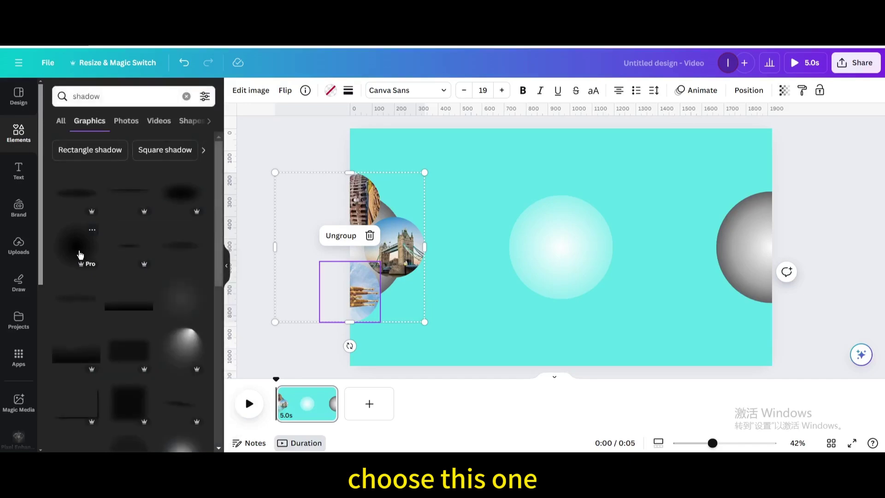
{"action": "left_click", "coordinate": [73, 254]}
Enlarge the round shadow to about 570 px over the turquoise circle and duplicate it twice.
{"action": "left_click_drag", "start_coordinate": [513, 200], "coordinate": [459, 195]}
{"action": "left_click_drag", "start_coordinate": [523, 229], "coordinate": [547, 252]}
{"action": "left_click", "coordinate": [546, 163]}
{"action": "left_click", "coordinate": [547, 163]}
Move the three shadows to the bottom of the layer order, just above the background.
{"action": "left_click", "coordinate": [425, 90]}
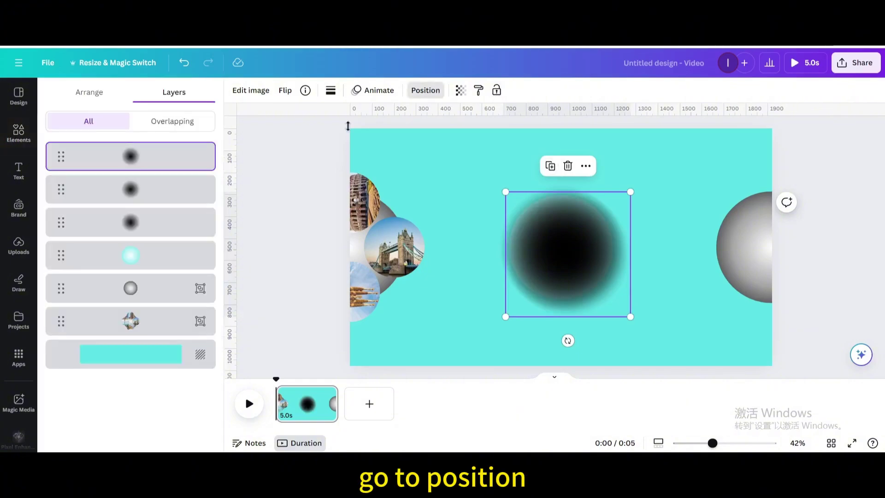
{"action": "left_click_drag", "start_coordinate": [141, 166], "coordinate": [133, 321]}
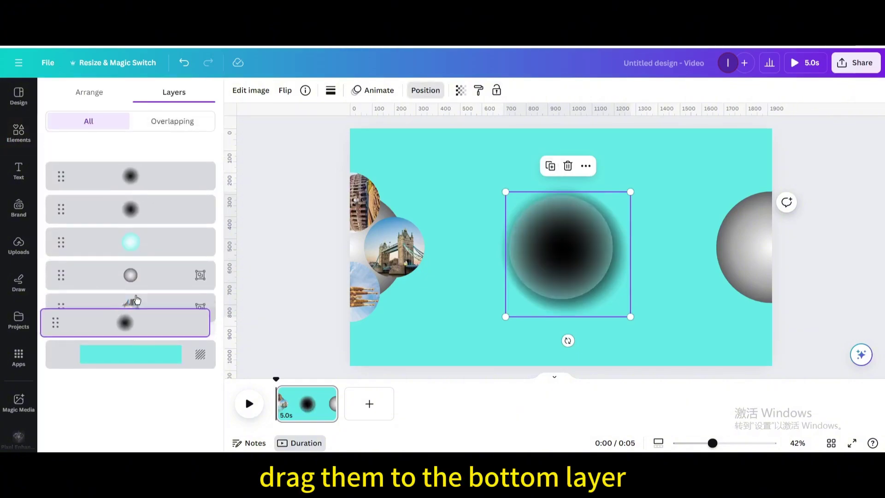
{"action": "left_click_drag", "start_coordinate": [136, 162], "coordinate": [141, 279]}
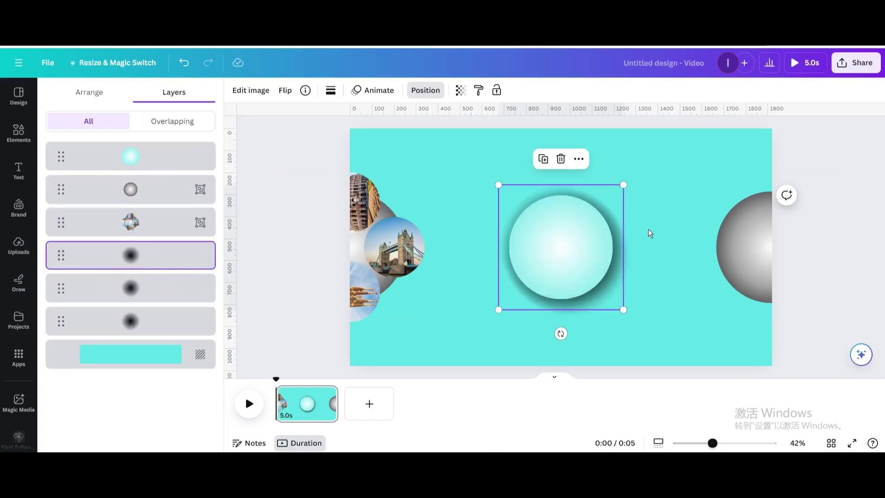
Place one shadow behind the photo group, one behind the right gray circle, and centre the third behind the turquoise circle.
{"action": "left_click_drag", "start_coordinate": [625, 250], "coordinate": [411, 248]}
{"action": "left_click_drag", "start_coordinate": [622, 263], "coordinate": [817, 249]}
{"action": "left_click_drag", "start_coordinate": [623, 270], "coordinate": [617, 266]}
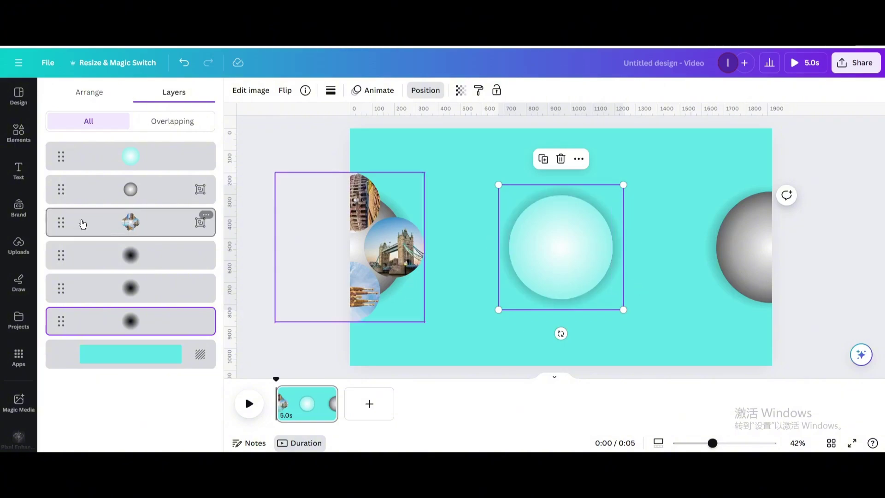
Add a heading with the text "City Introduction".
{"action": "left_click", "coordinate": [19, 174]}
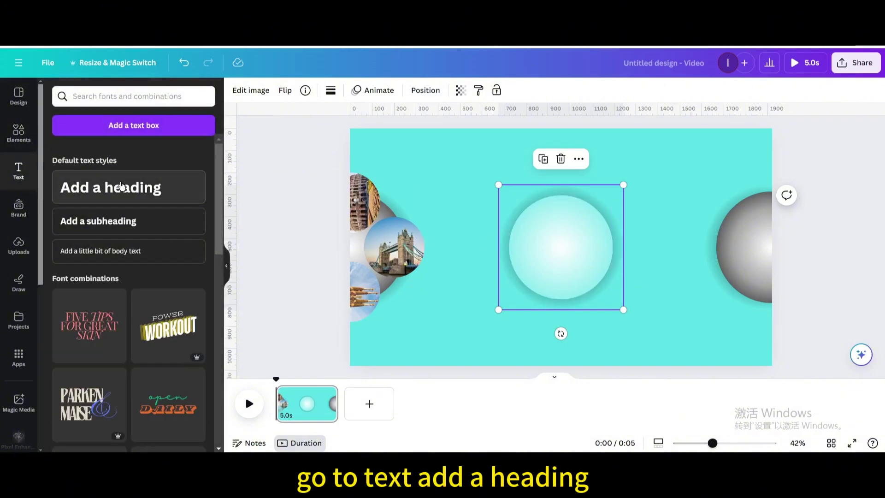
{"action": "left_click", "coordinate": [123, 186]}
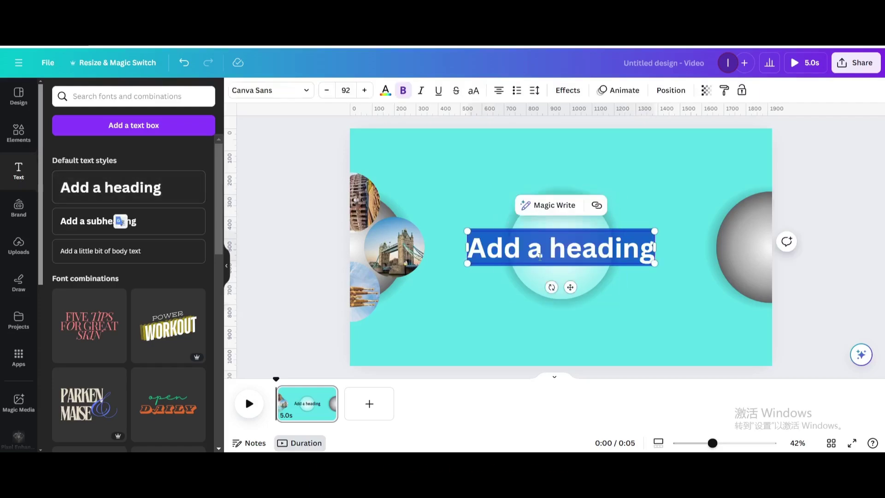
{"action": "type", "text": "City Introduction"}
{"action": "left_click", "coordinate": [482, 195]}
{"action": "left_click", "coordinate": [497, 251]}
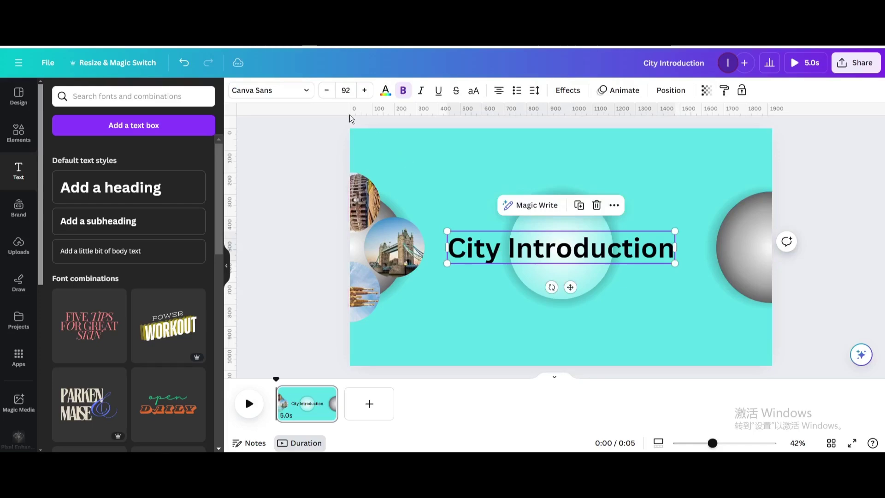
Set the heading in non-bold Glacial Indifference and break it into two lines between "City" and "Introduction".
{"action": "left_click", "coordinate": [310, 92]}
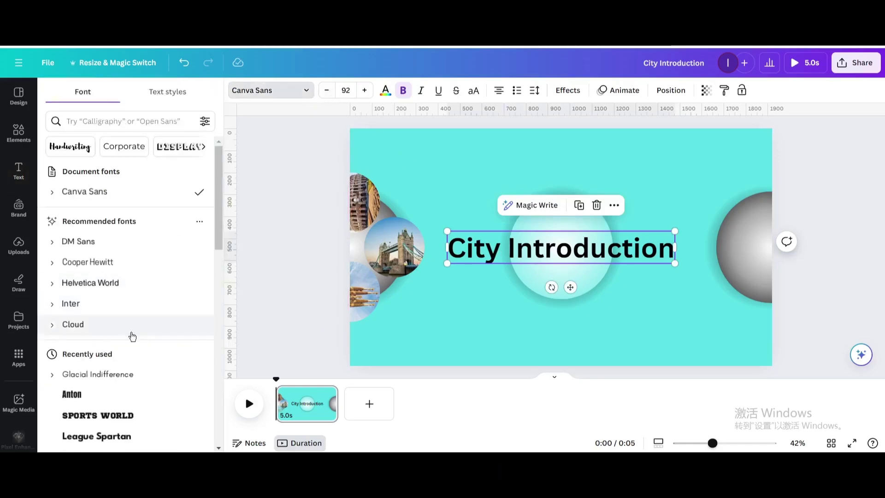
{"action": "left_click", "coordinate": [119, 374]}
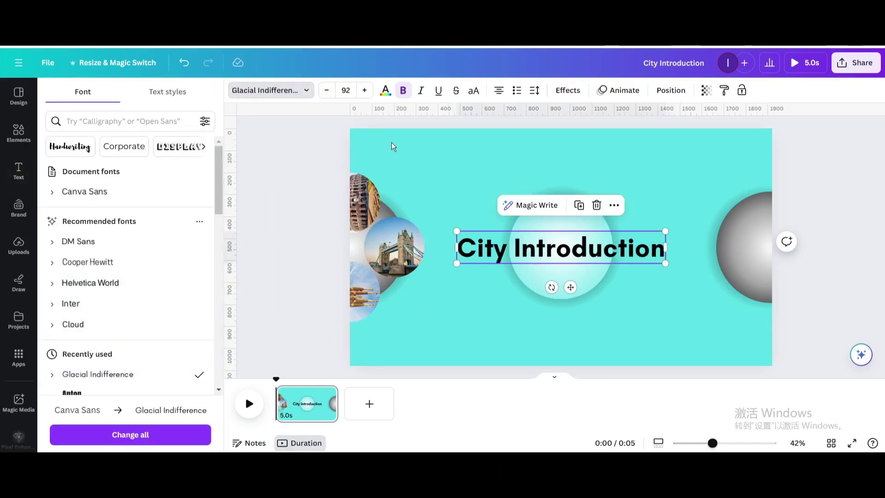
{"action": "left_click", "coordinate": [404, 91]}
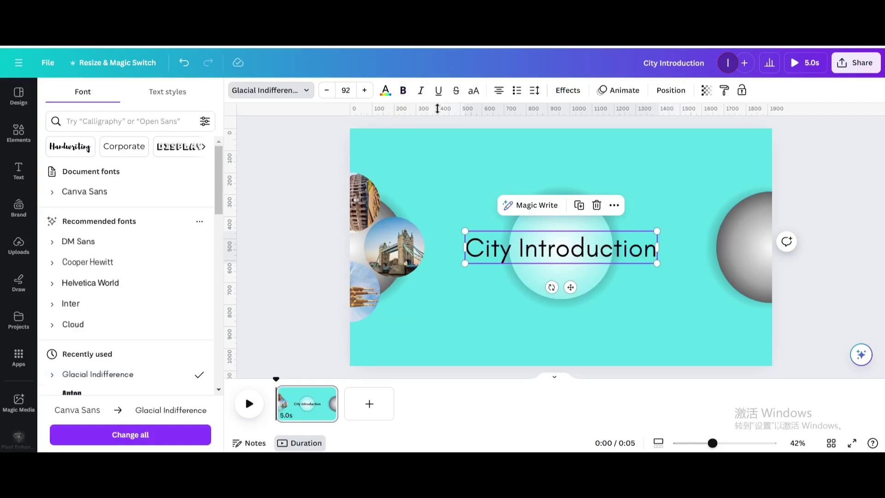
{"action": "double_click", "coordinate": [512, 258]}
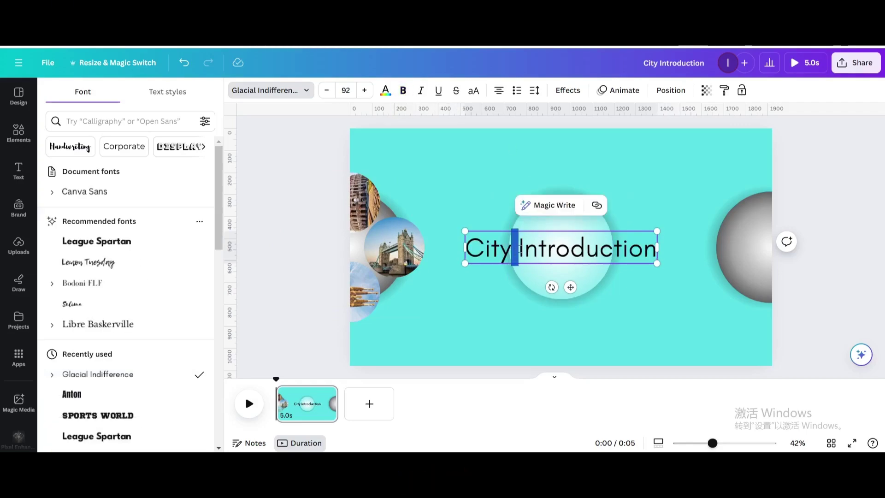
{"action": "key", "text": "Return"}
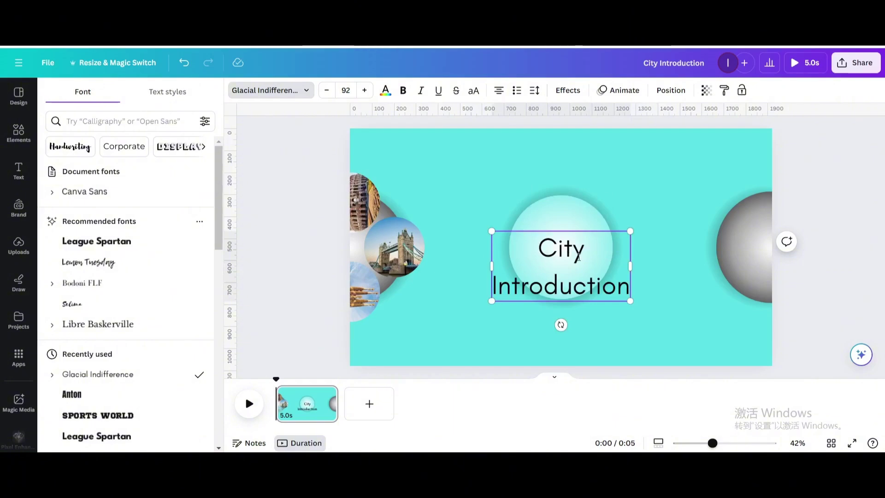
Shrink the heading to about size 54.3 and place it horizontally centred in the upper part of the middle circle.
{"action": "left_click_drag", "start_coordinate": [630, 301], "coordinate": [574, 272]}
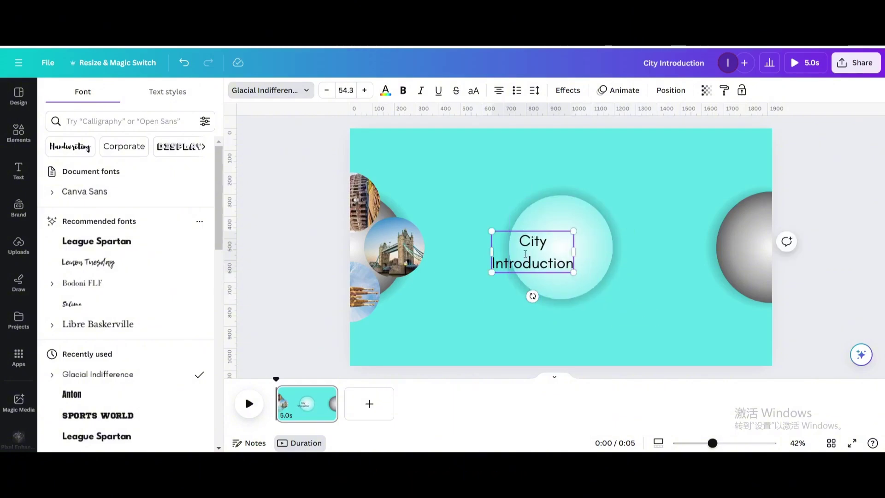
{"action": "left_click", "coordinate": [451, 252]}
{"action": "left_click", "coordinate": [523, 246]}
{"action": "left_click_drag", "start_coordinate": [529, 247], "coordinate": [551, 231]}
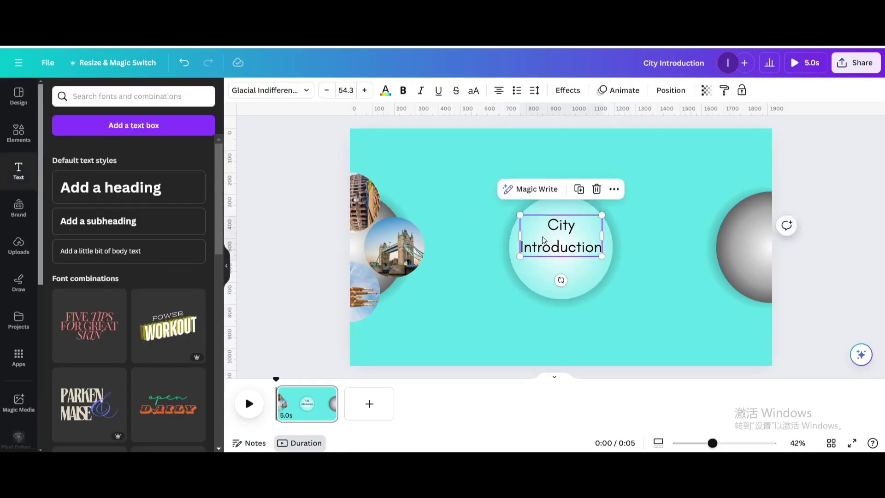
Recolour the "City Introduction" heading in the background turquoise and set its line spacing to 1.05.
{"action": "left_click", "coordinate": [386, 90]}
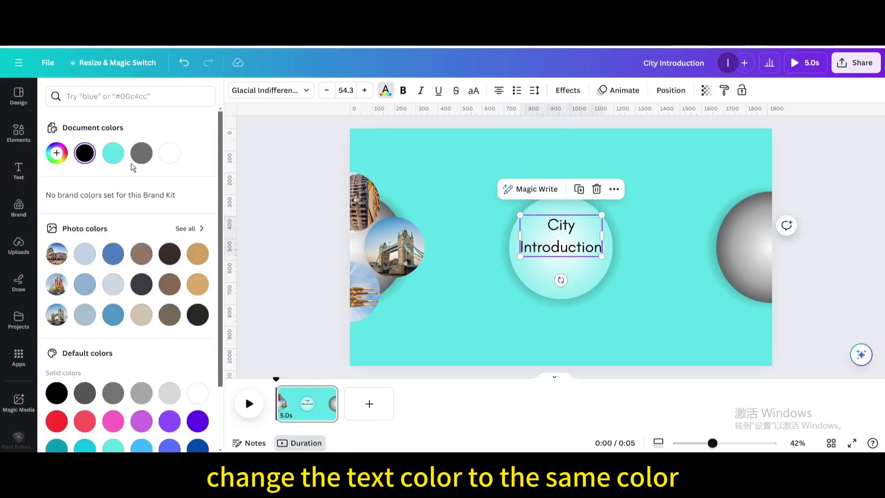
{"action": "left_click", "coordinate": [113, 156]}
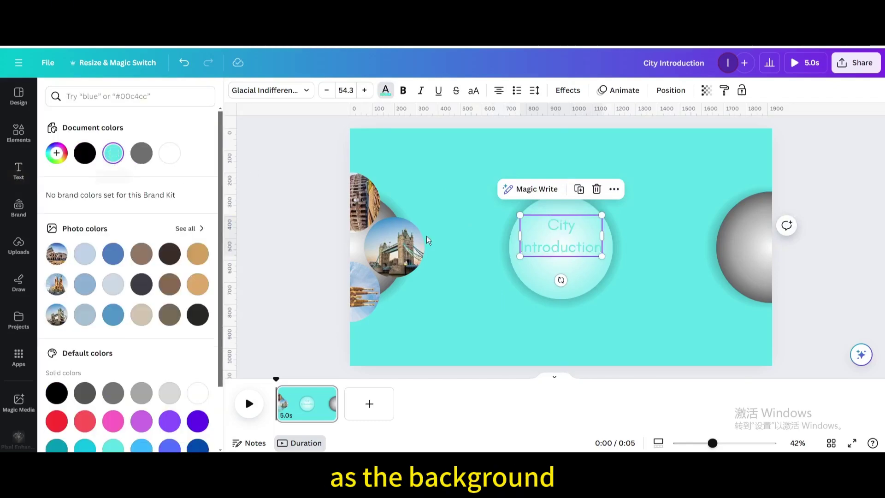
{"action": "left_click", "coordinate": [540, 96]}
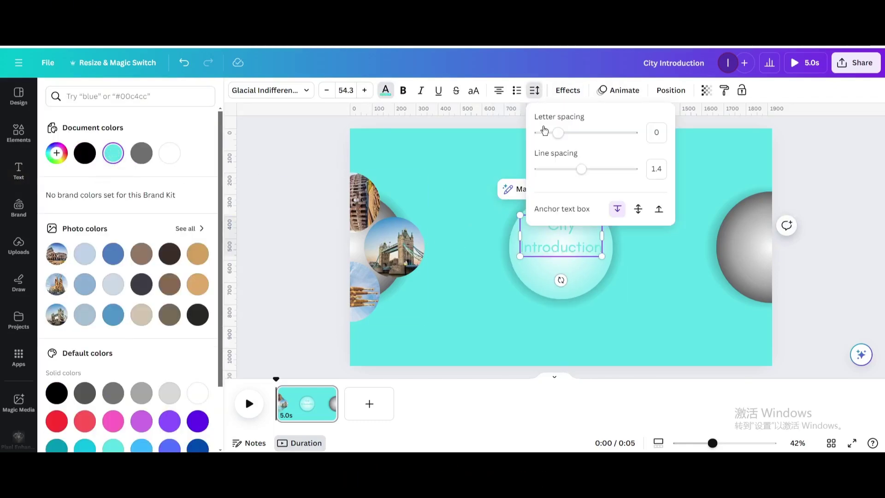
{"action": "left_click_drag", "start_coordinate": [579, 171], "coordinate": [568, 174]}
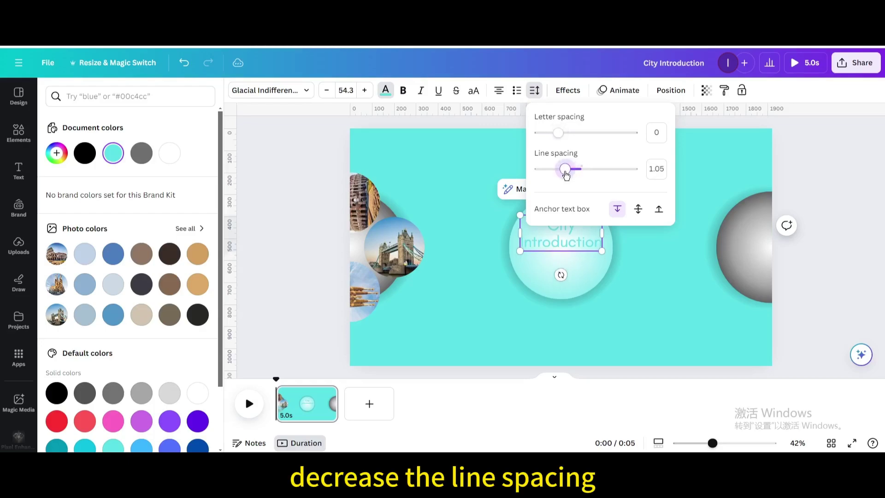
Centre the heading in the middle circle and add about ten blank lines after "Introduction", extending its text box below the page.
{"action": "left_click_drag", "start_coordinate": [550, 241], "coordinate": [551, 252]}
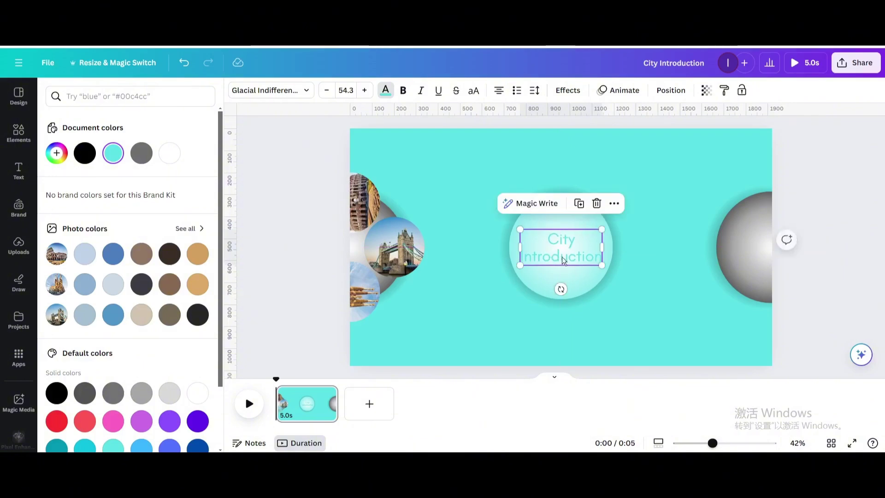
{"action": "double_click", "coordinate": [599, 263]}
{"action": "left_click", "coordinate": [601, 260]}
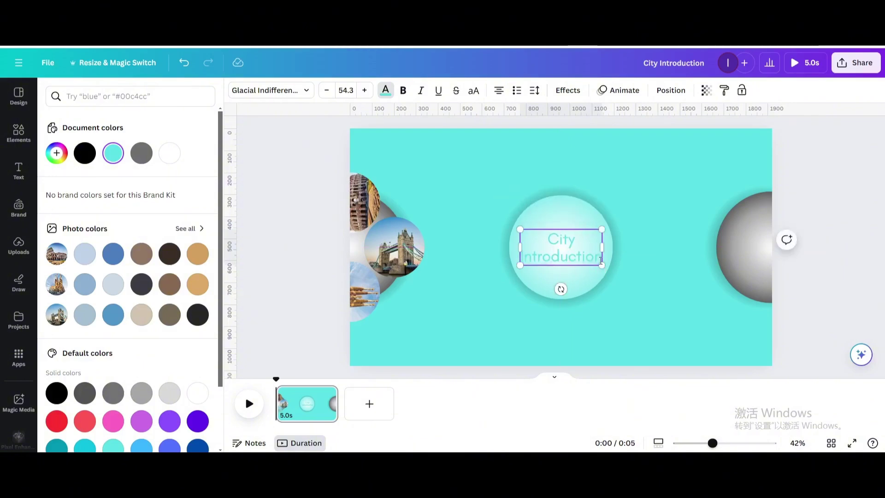
{"action": "key", "text": "Return"}
{"action": "key", "text": "Return"}
{"action": "key", "text": "Return"}
{"action": "key", "text": "Return"}
{"action": "key", "text": "Return"}
{"action": "key", "text": "Return"}
{"action": "key", "text": "Return"}
{"action": "key", "text": "Return"}
{"action": "key", "text": "Return"}
{"action": "key", "text": "Return"}
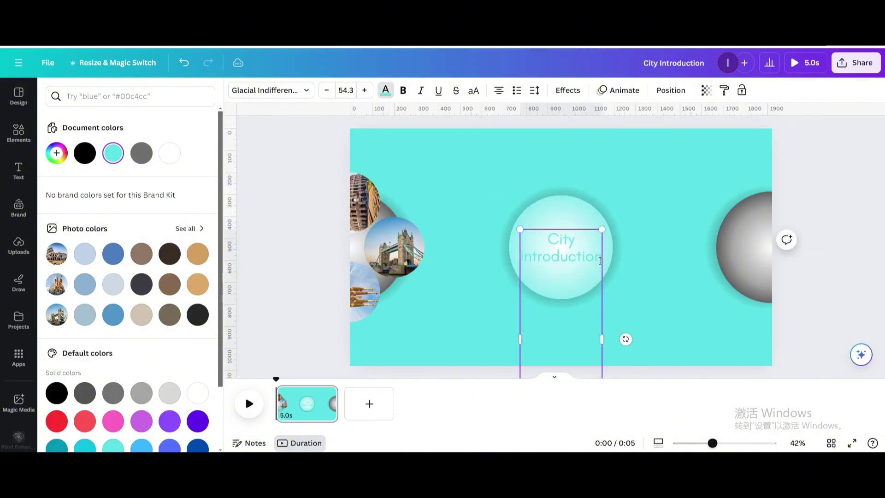
{"action": "left_click", "coordinate": [489, 147]}
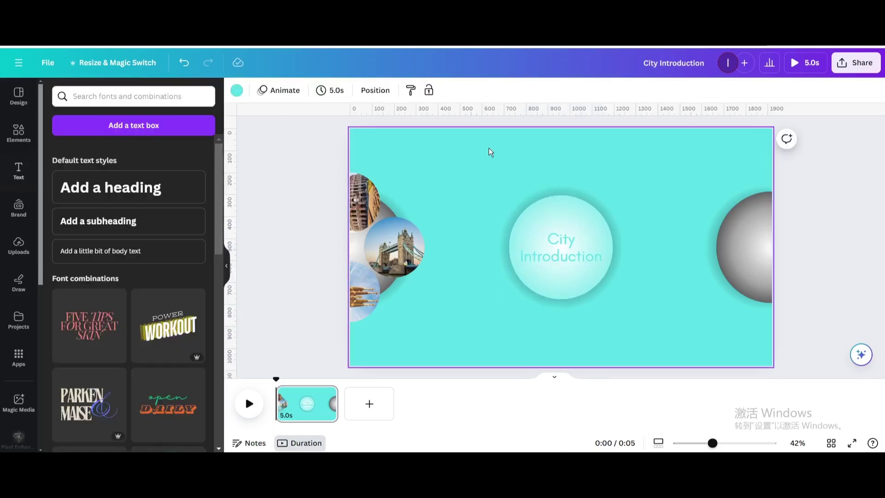
Group the "City Introduction" heading with the middle circle and its shadow.
{"action": "left_click_drag", "start_coordinate": [474, 161], "coordinate": [573, 286]}
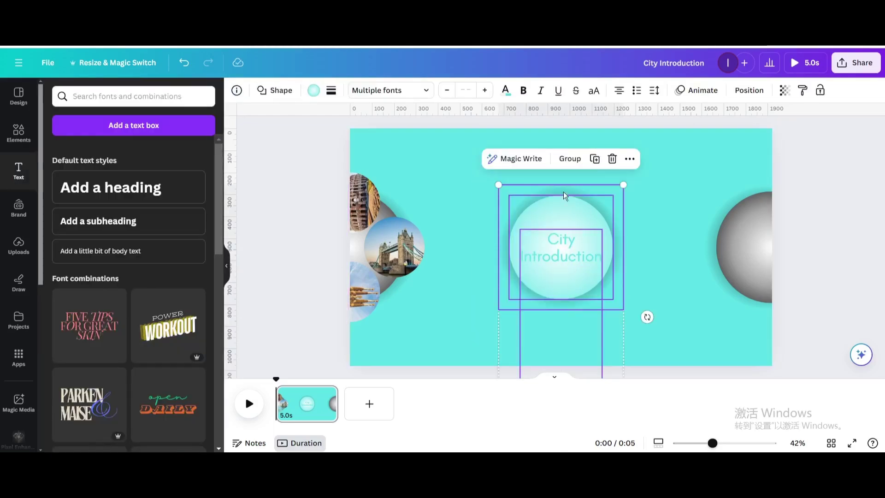
{"action": "left_click", "coordinate": [570, 162]}
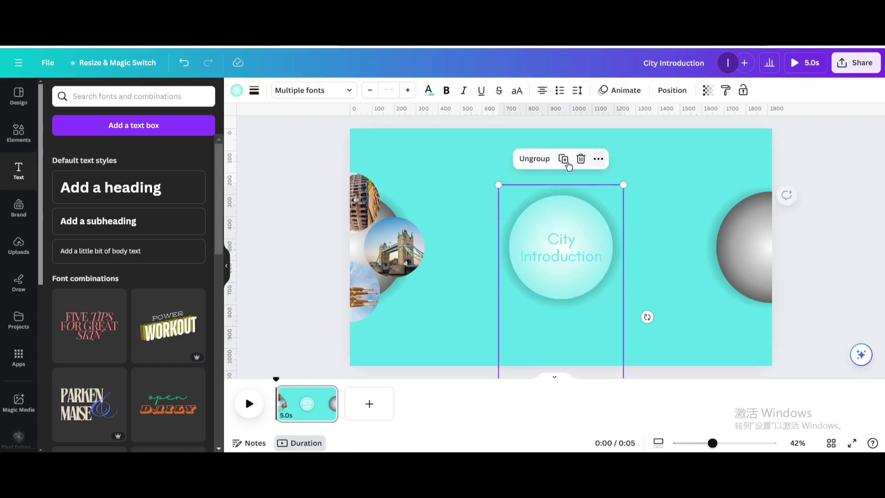
{"action": "left_click", "coordinate": [443, 177]}
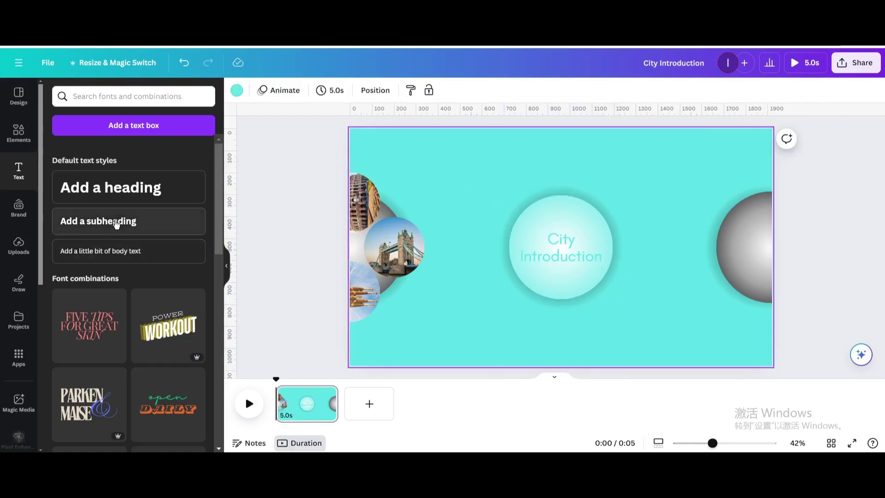
Add another heading and replace its text with the copied description of Rome.
{"action": "left_click", "coordinate": [117, 189]}
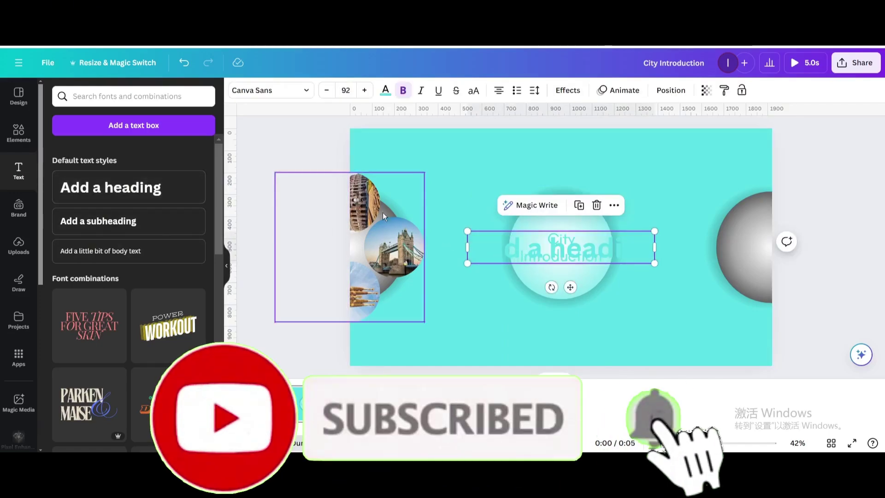
{"action": "left_click", "coordinate": [536, 254]}
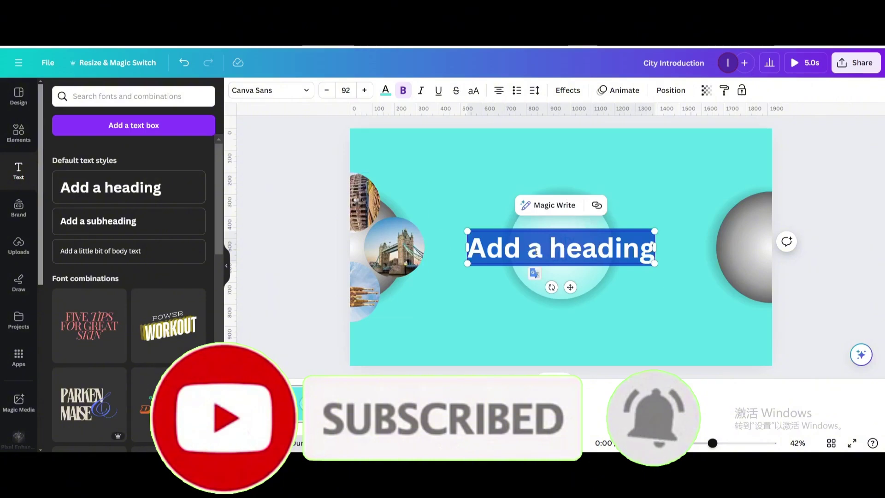
{"action": "key", "text": "ctrl+v"}
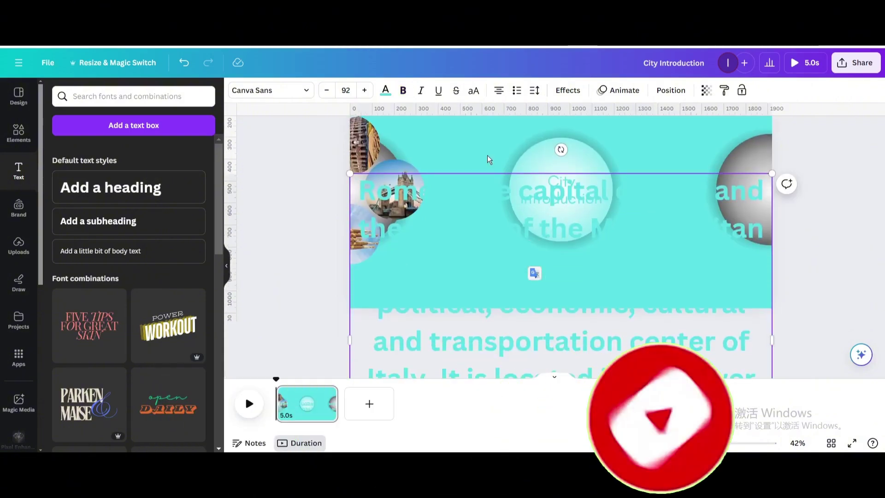
{"action": "left_click", "coordinate": [478, 152]}
{"action": "left_click", "coordinate": [465, 288]}
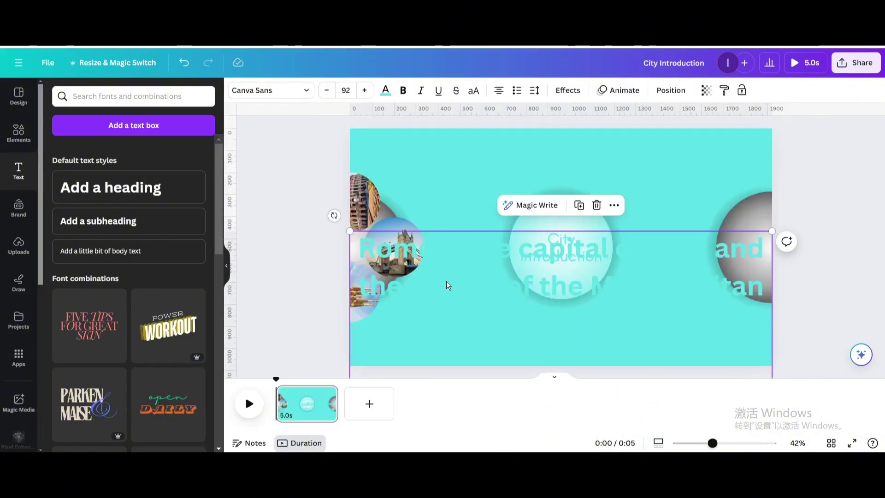
Set the Rome description in non-bold Glacial Indifference and colour it white.
{"action": "left_click", "coordinate": [307, 91]}
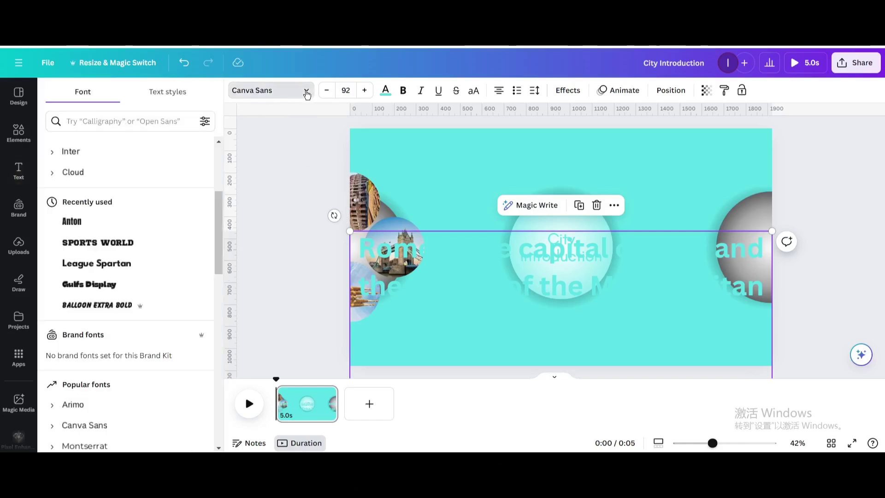
{"action": "scroll", "coordinate": [152, 221], "scroll_direction": "down", "scroll_amount": 5}
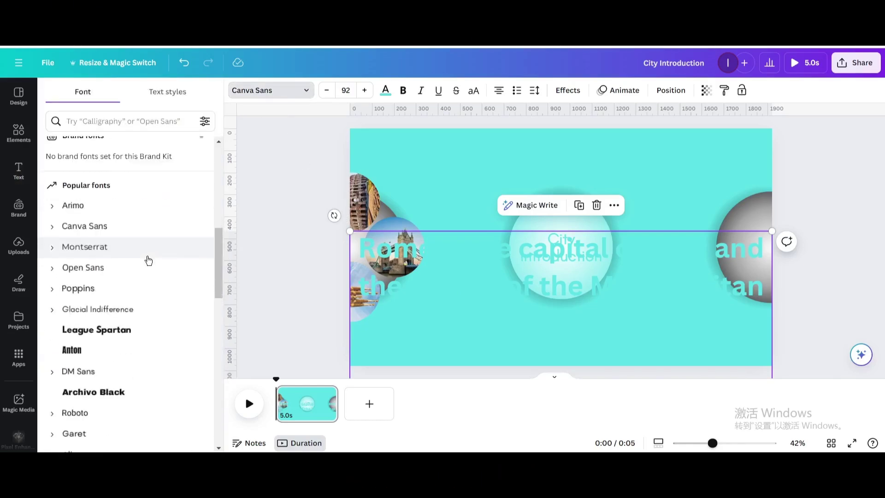
{"action": "left_click", "coordinate": [130, 278]}
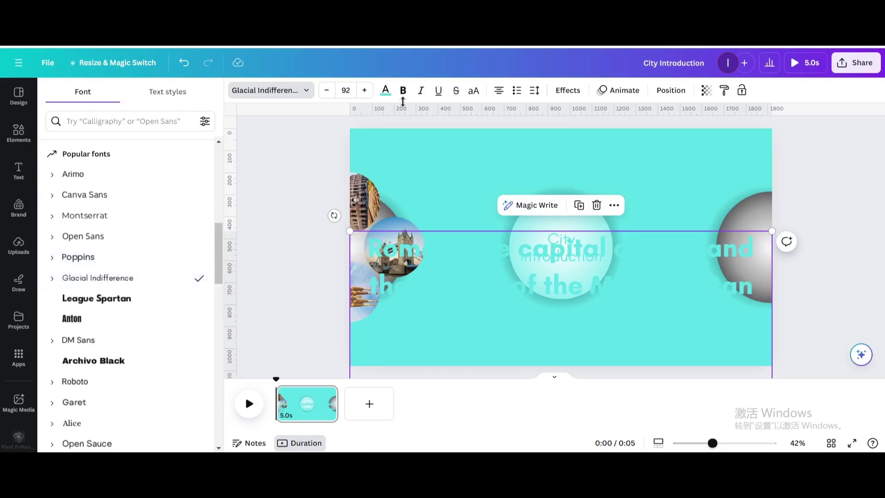
{"action": "left_click", "coordinate": [420, 178]}
{"action": "left_click", "coordinate": [440, 229]}
{"action": "left_click", "coordinate": [443, 255]}
{"action": "left_click", "coordinate": [477, 219]}
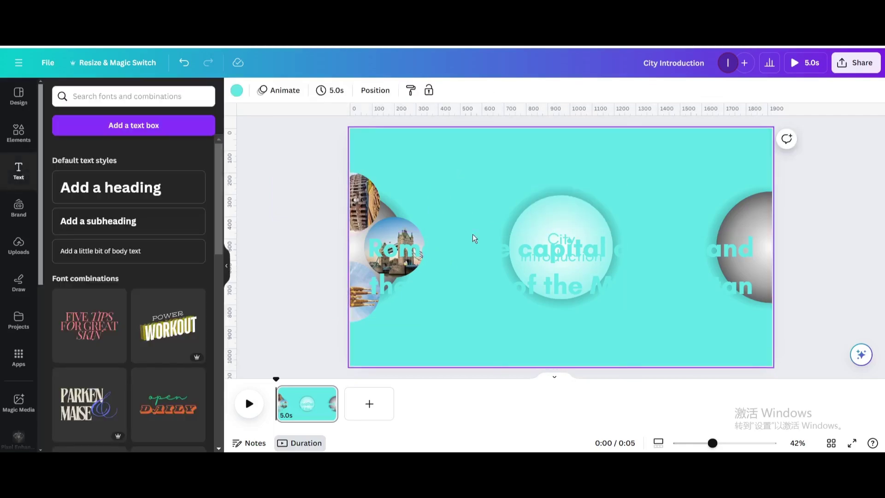
{"action": "left_click", "coordinate": [470, 234]}
{"action": "left_click", "coordinate": [405, 90]}
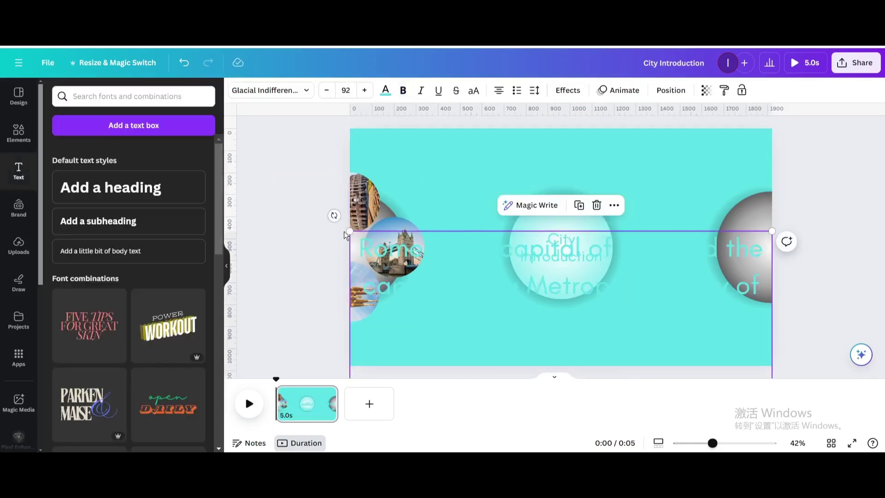
{"action": "left_click", "coordinate": [385, 90]}
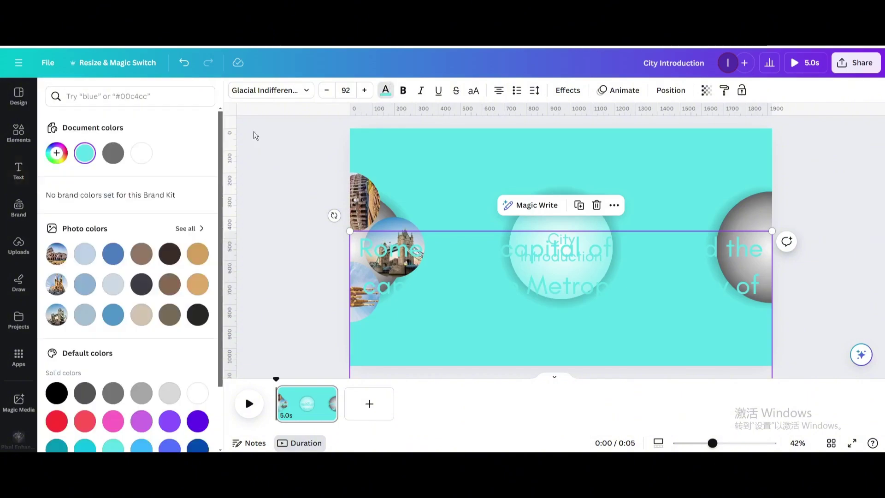
{"action": "left_click", "coordinate": [141, 153]}
Shrink the Rome description to about size 35.1 and widen its text box so the text fits on six lines.
{"action": "scroll", "coordinate": [173, 164], "scroll_direction": "down", "scroll_amount": 3}
{"action": "scroll", "coordinate": [493, 182], "scroll_direction": "down", "scroll_amount": 4}
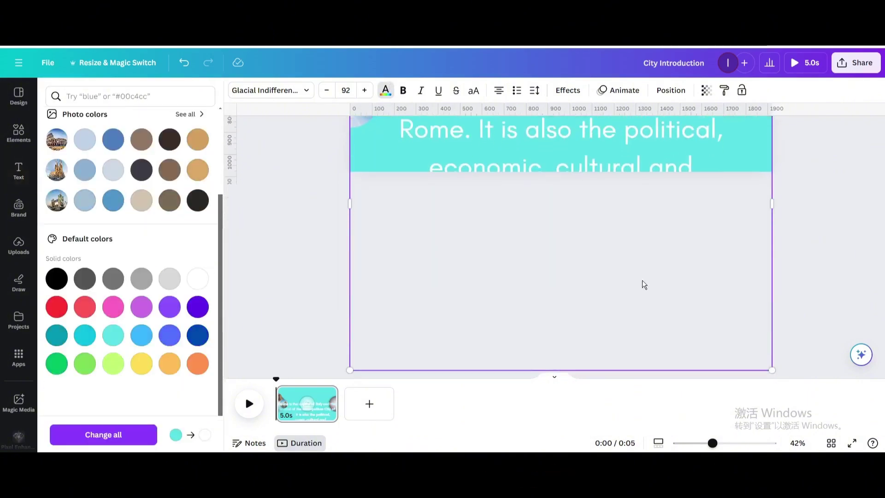
{"action": "left_click_drag", "start_coordinate": [771, 370], "coordinate": [575, 278]}
{"action": "left_click_drag", "start_coordinate": [511, 292], "coordinate": [543, 286]}
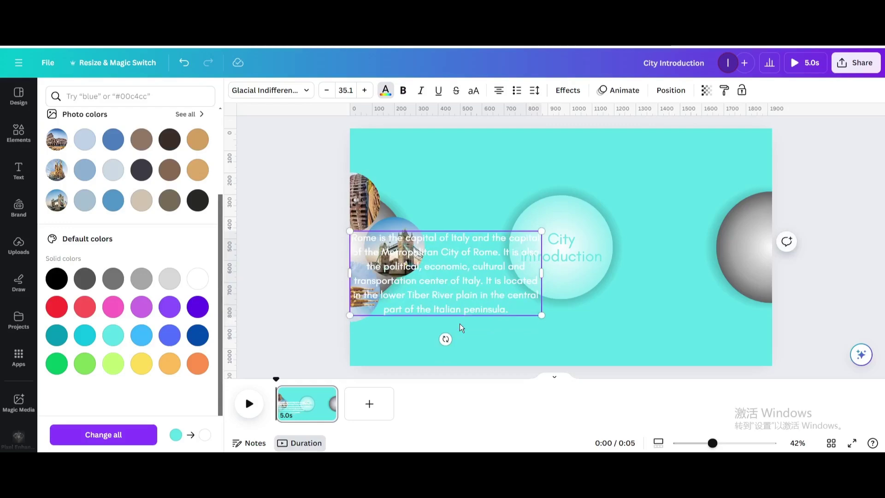
Duplicate the Rome description, with one copy partly off the page's upper-right corner and the other over the middle circle.
{"action": "left_click", "coordinate": [460, 191]}
{"action": "left_click", "coordinate": [442, 264]}
{"action": "left_click_drag", "start_coordinate": [442, 264], "coordinate": [768, 163]}
{"action": "left_click", "coordinate": [570, 185]}
{"action": "left_click", "coordinate": [474, 224]}
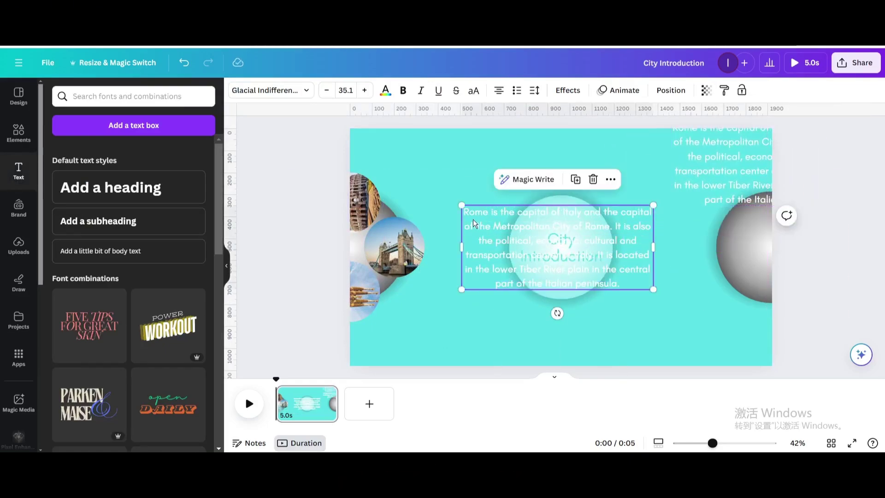
Shrink the middle copy of the Rome description to about size 6.7 and centre it on the page.
{"action": "left_click_drag", "start_coordinate": [461, 206], "coordinate": [617, 273]}
{"action": "left_click_drag", "start_coordinate": [643, 313], "coordinate": [570, 279]}
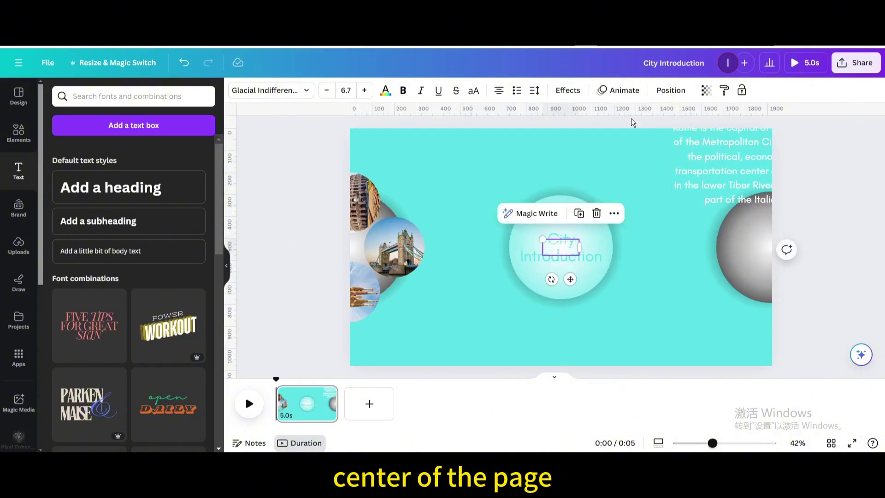
Set the small Rome description's transparency to 0 and move its layer directly above the page background.
{"action": "left_click", "coordinate": [706, 90]}
{"action": "left_click_drag", "start_coordinate": [678, 133], "coordinate": [574, 146]}
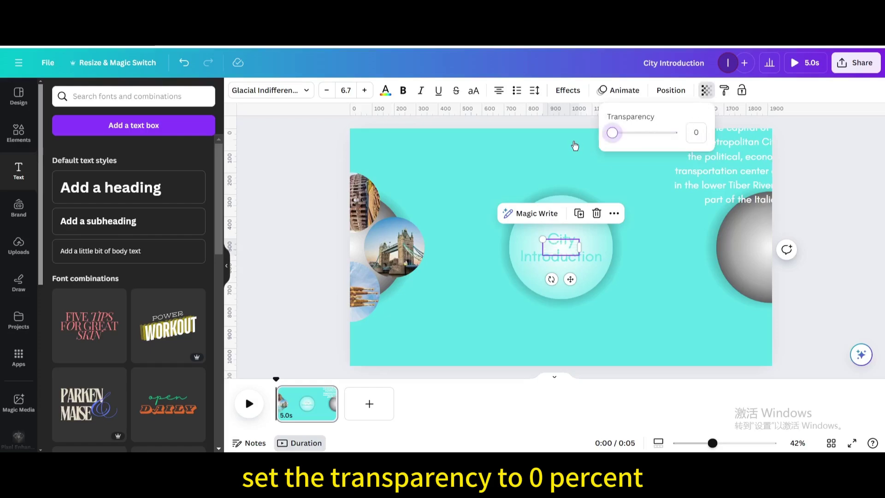
{"action": "left_click", "coordinate": [663, 92]}
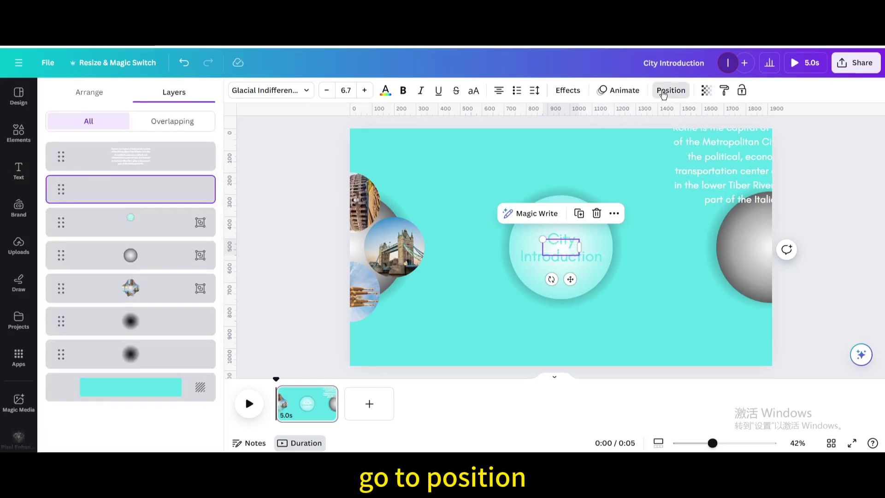
{"action": "left_click_drag", "start_coordinate": [157, 189], "coordinate": [153, 364]}
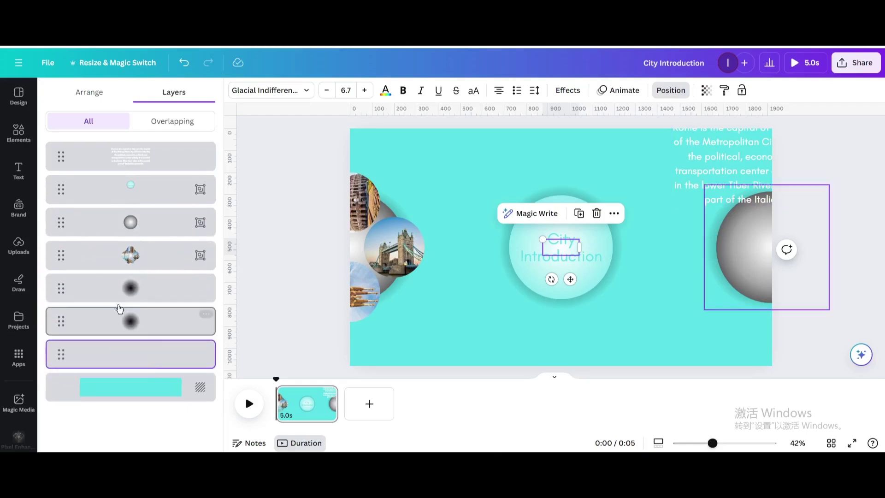
Duplicate the large Rome description from the upper-right corner and place the copy over the middle circle.
{"action": "left_click", "coordinate": [762, 157]}
{"action": "left_click", "coordinate": [785, 239]}
{"action": "left_click_drag", "start_coordinate": [717, 176], "coordinate": [528, 255]}
Rotate the photo group to preview its other landmark photos and return it to its starting angle.
{"action": "left_click", "coordinate": [404, 258]}
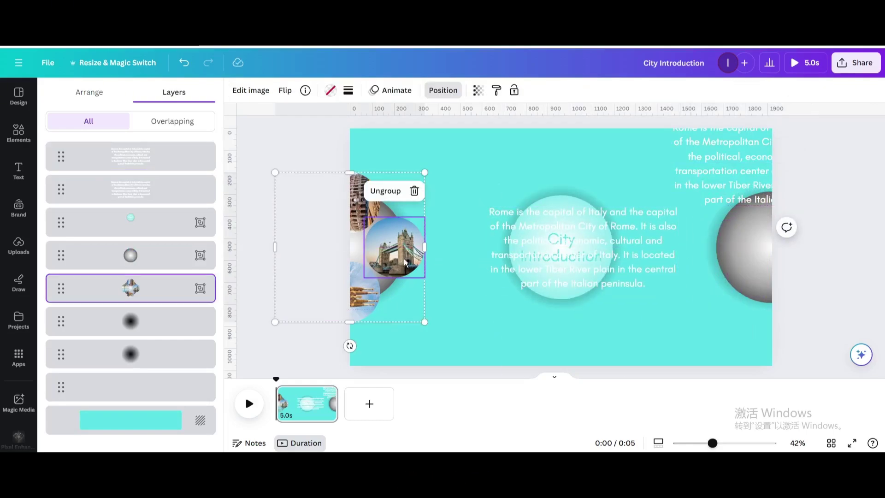
{"action": "left_click_drag", "start_coordinate": [350, 346], "coordinate": [198, 196]}
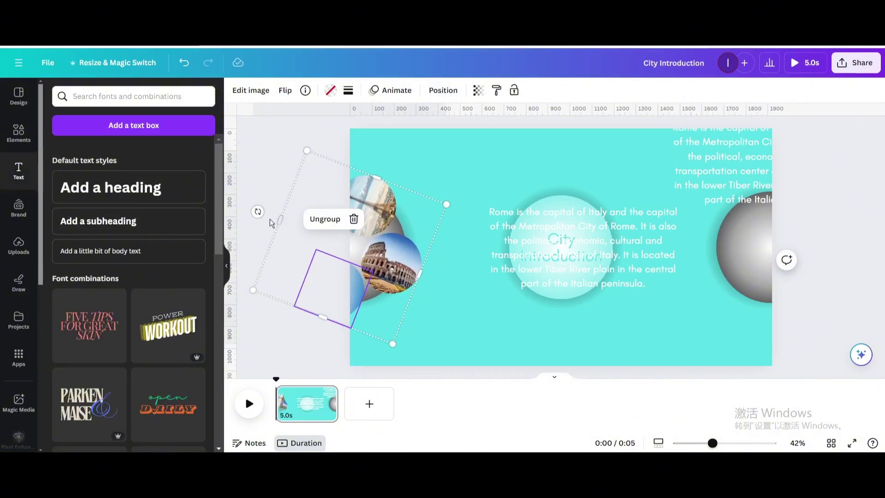
{"action": "left_click_drag", "start_coordinate": [258, 212], "coordinate": [350, 334]}
Replace the text of the middle Rome copy with the copied description of Paris.
{"action": "left_click", "coordinate": [524, 246]}
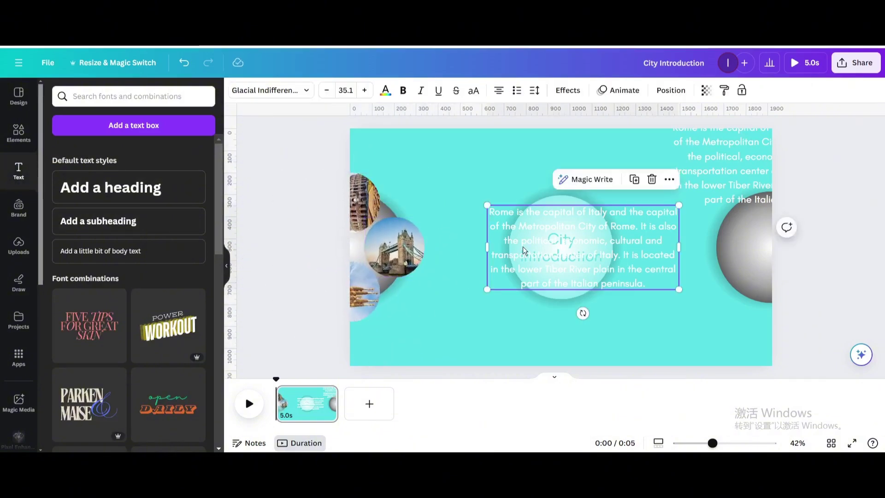
{"action": "double_click", "coordinate": [523, 247]}
{"action": "key", "text": "ctrl+v"}
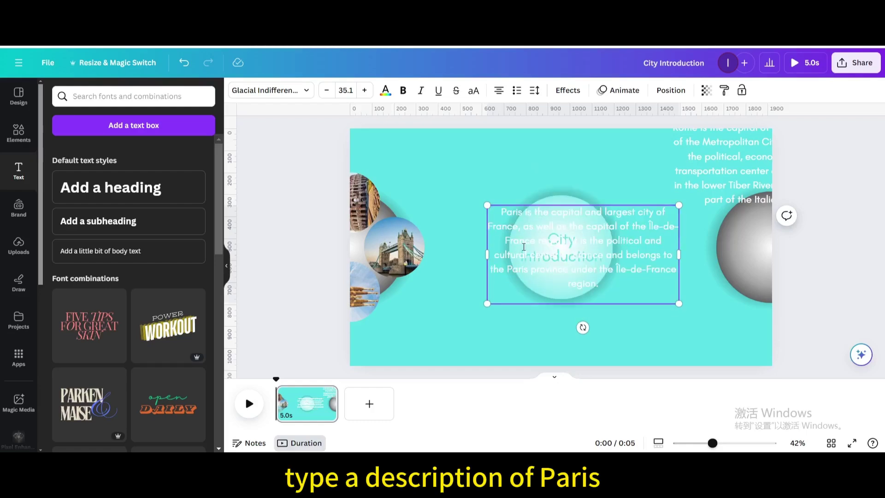
Shrink the Paris description to about size 4 and centre it on the page.
{"action": "left_click", "coordinate": [553, 188]}
{"action": "left_click_drag", "start_coordinate": [564, 229], "coordinate": [542, 229]}
{"action": "left_click_drag", "start_coordinate": [481, 210], "coordinate": [635, 279]}
{"action": "left_click_drag", "start_coordinate": [654, 314], "coordinate": [570, 276]}
Set the small Paris description's transparency to 0 and move its layer to the bottom of the stack, just above the background.
{"action": "left_click", "coordinate": [707, 91]}
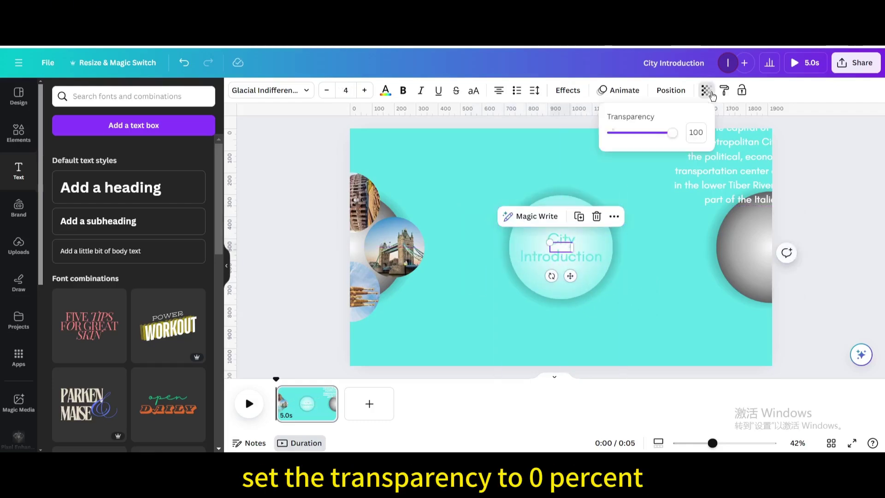
{"action": "left_click_drag", "start_coordinate": [672, 133], "coordinate": [571, 142]}
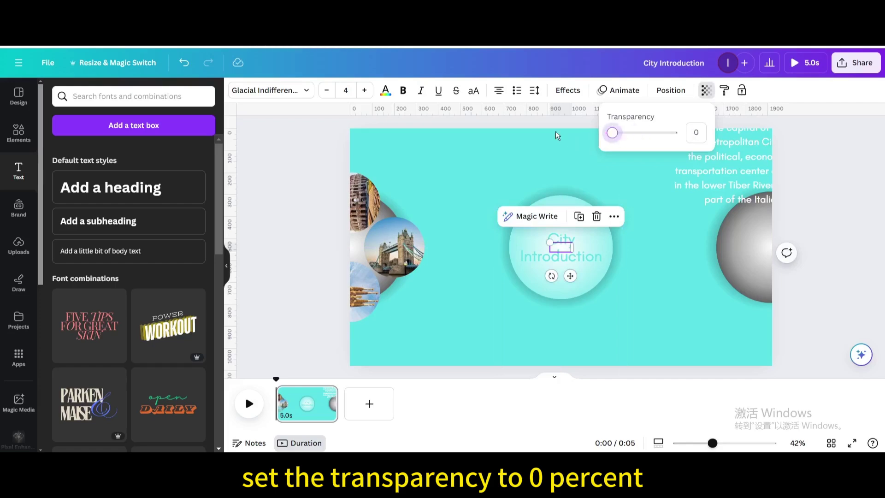
{"action": "left_click", "coordinate": [659, 94]}
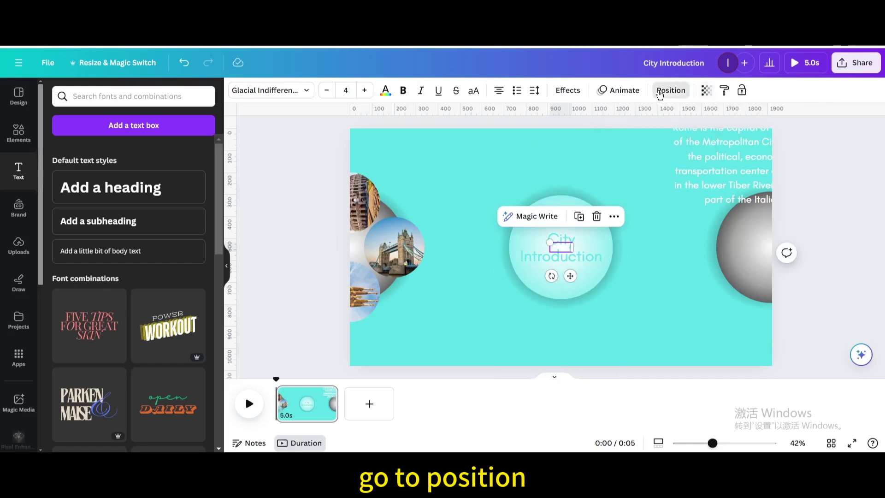
{"action": "left_click_drag", "start_coordinate": [152, 168], "coordinate": [155, 407]}
Duplicate the large Rome description, place the copy over the middle circle and replace its text with the copied description of Barcelona.
{"action": "left_click", "coordinate": [720, 186]}
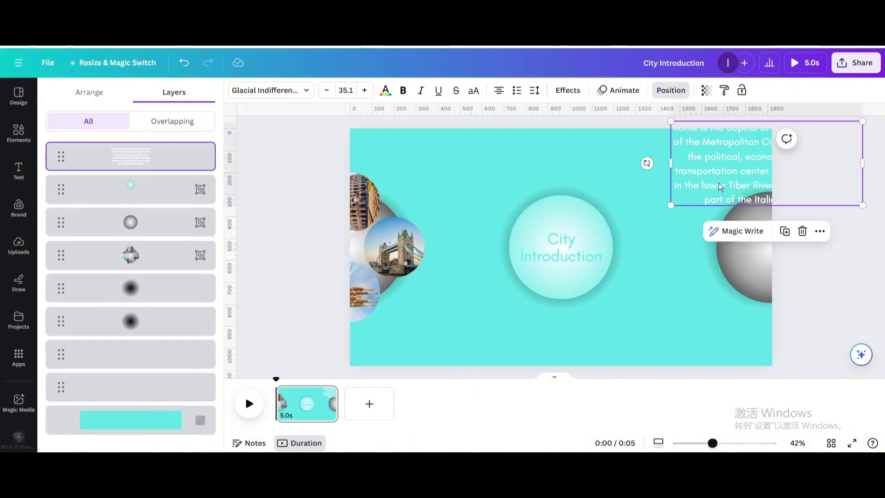
{"action": "left_click", "coordinate": [785, 231]}
{"action": "left_click_drag", "start_coordinate": [714, 164], "coordinate": [499, 248]}
{"action": "double_click", "coordinate": [501, 243]}
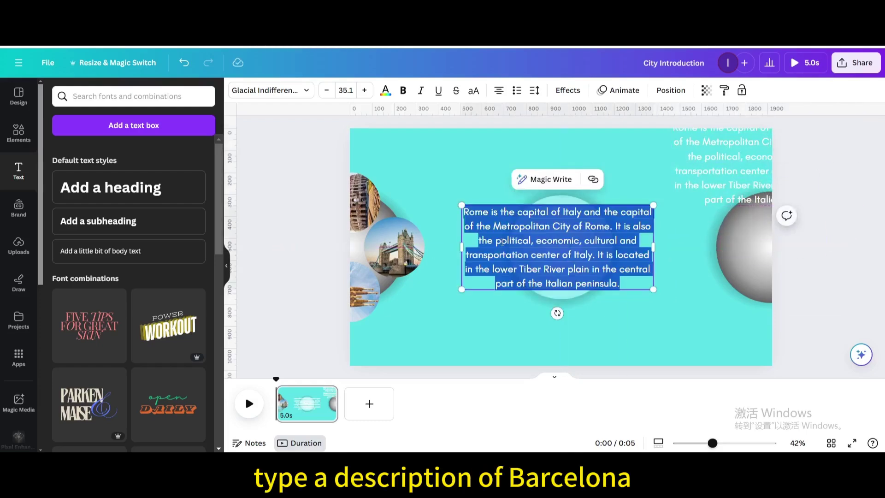
{"action": "key", "text": "ctrl+v"}
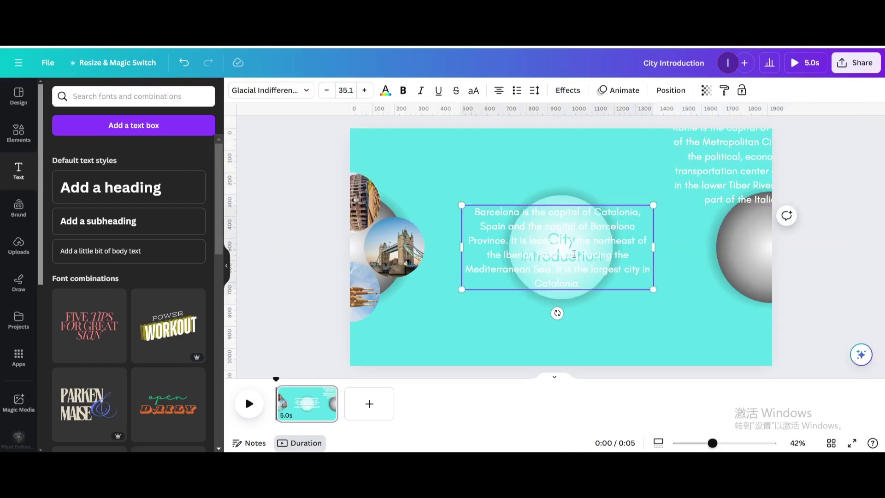
Shrink the Barcelona description to about size 6 at the page centre and set its transparency to 0.
{"action": "left_click_drag", "start_coordinate": [653, 290], "coordinate": [571, 276]}
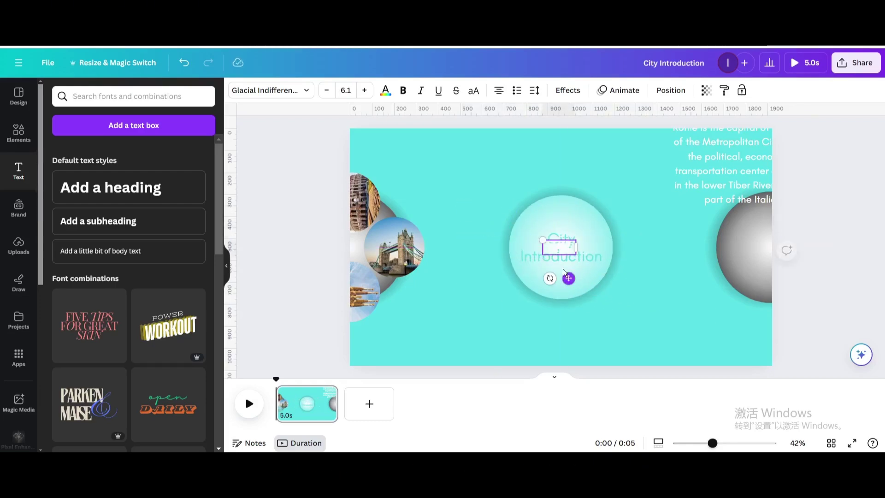
{"action": "left_click", "coordinate": [705, 92]}
{"action": "left_click_drag", "start_coordinate": [676, 134], "coordinate": [583, 133]}
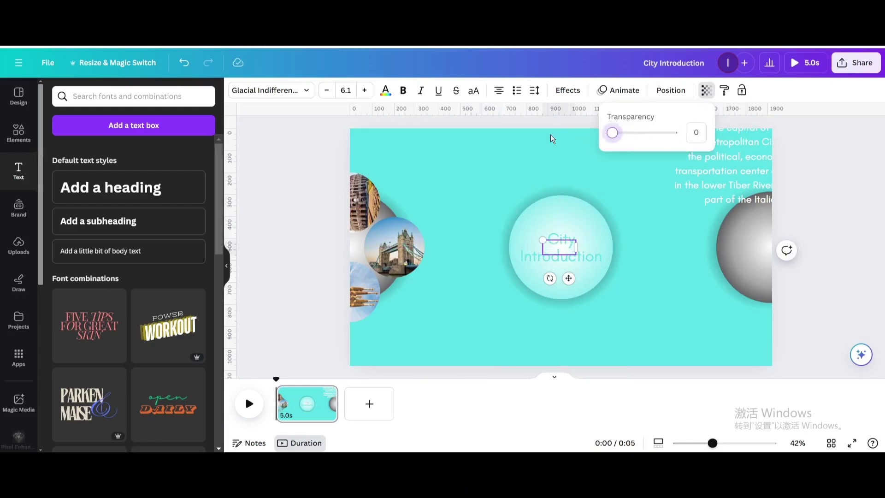
Move the remaining large Rome description over the middle circle and replace its text with the copied description of London.
{"action": "left_click", "coordinate": [716, 169]}
{"action": "left_click_drag", "start_coordinate": [715, 169], "coordinate": [516, 255]}
{"action": "double_click", "coordinate": [596, 255]}
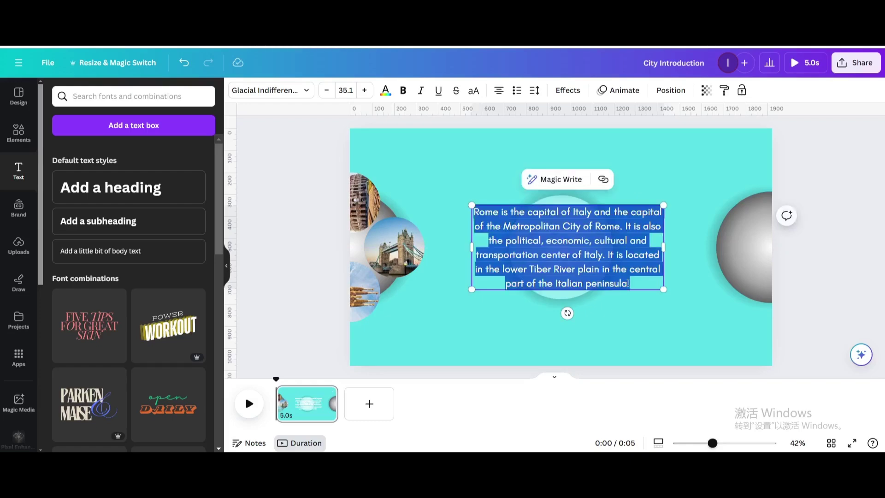
{"action": "key", "text": "ctrl+v"}
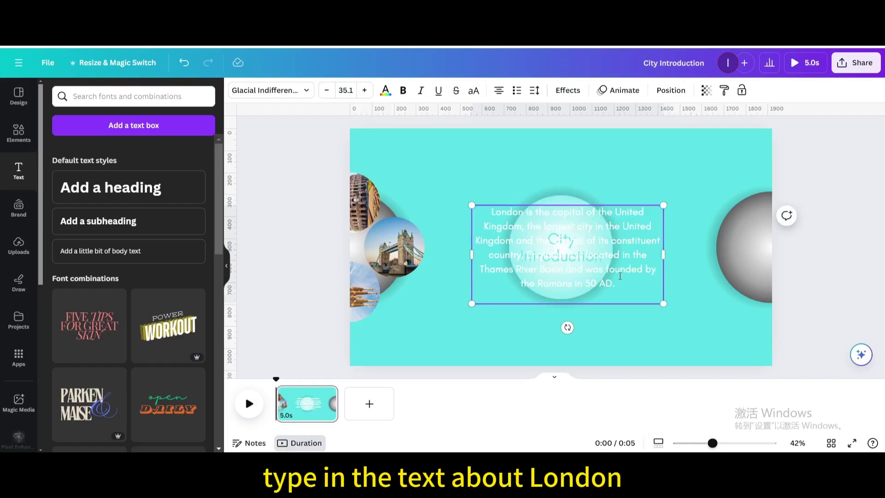
Shrink the London description to about size 5 at the page centre and set its transparency to 0.
{"action": "left_click_drag", "start_coordinate": [663, 304], "coordinate": [571, 278]}
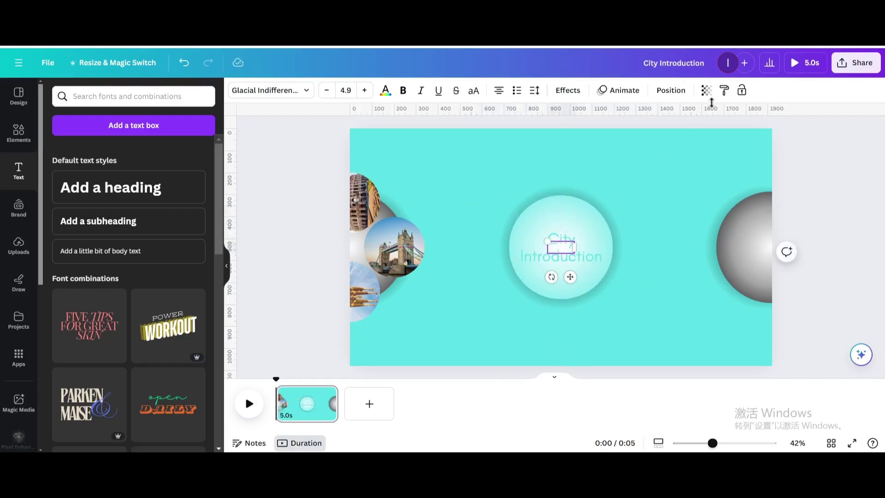
{"action": "left_click", "coordinate": [706, 90]}
{"action": "left_click_drag", "start_coordinate": [673, 137], "coordinate": [475, 154]}
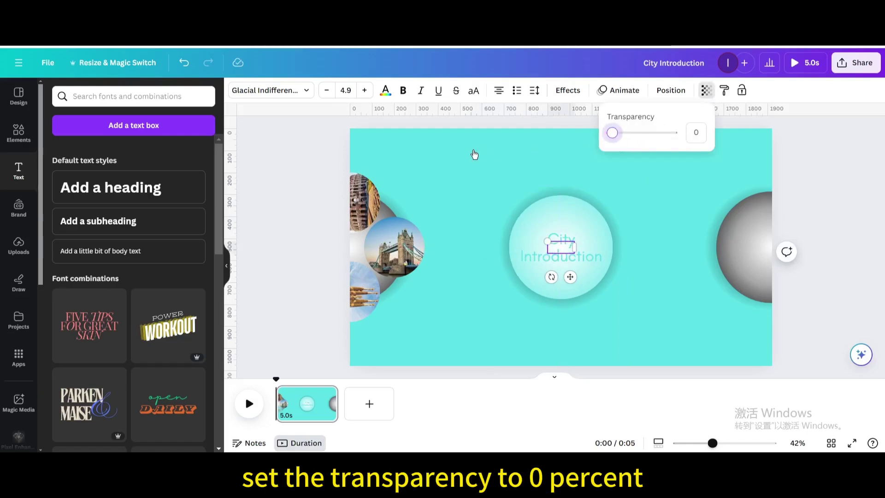
Move the hidden Barcelona and London text layers to the bottom of the layer stack, just above the background.
{"action": "left_click", "coordinate": [671, 92]}
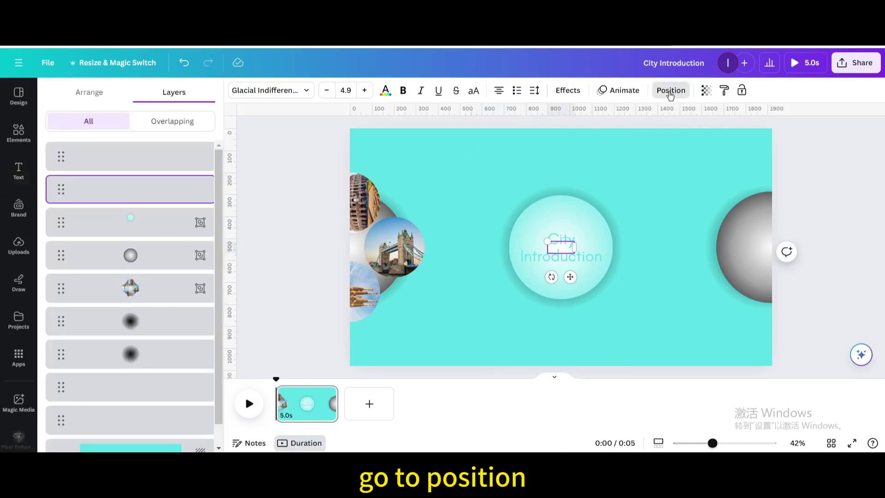
{"action": "left_click", "coordinate": [138, 172]}
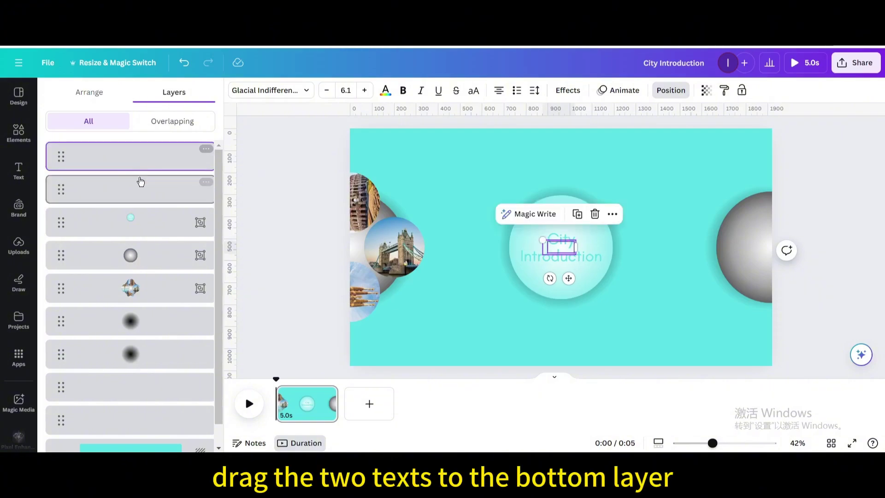
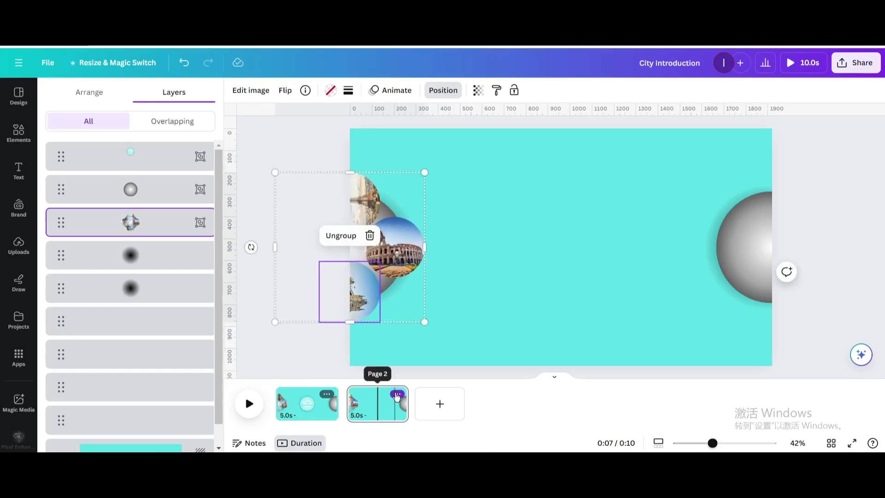
Duplicate page 2 and, on the copy, enlarge the hidden Rome description to about size 37.
{"action": "left_click", "coordinate": [397, 394]}
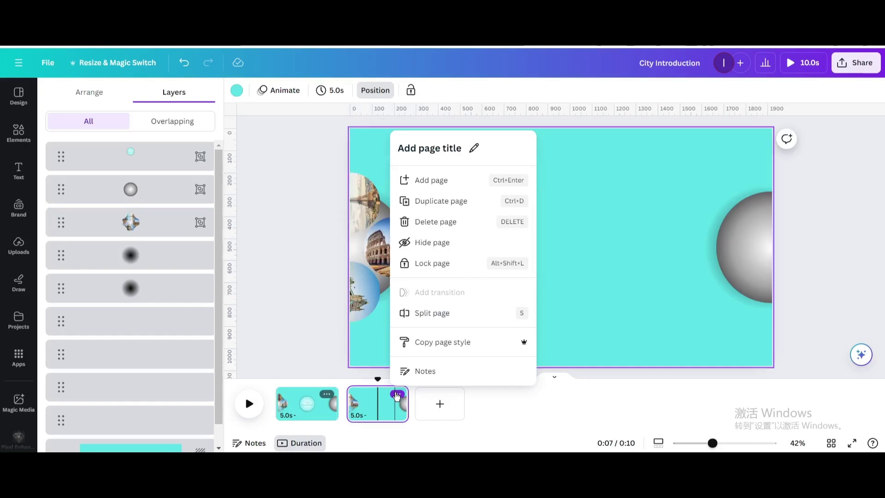
{"action": "left_click", "coordinate": [462, 204]}
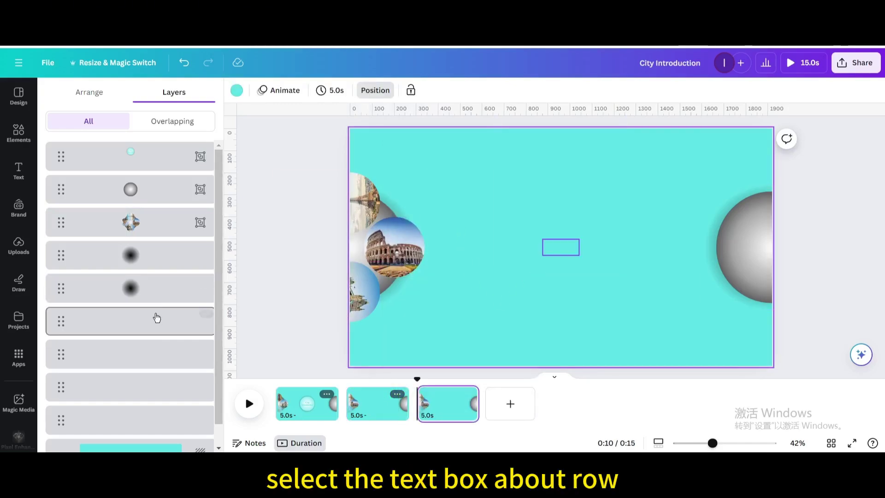
{"action": "left_click", "coordinate": [561, 247]}
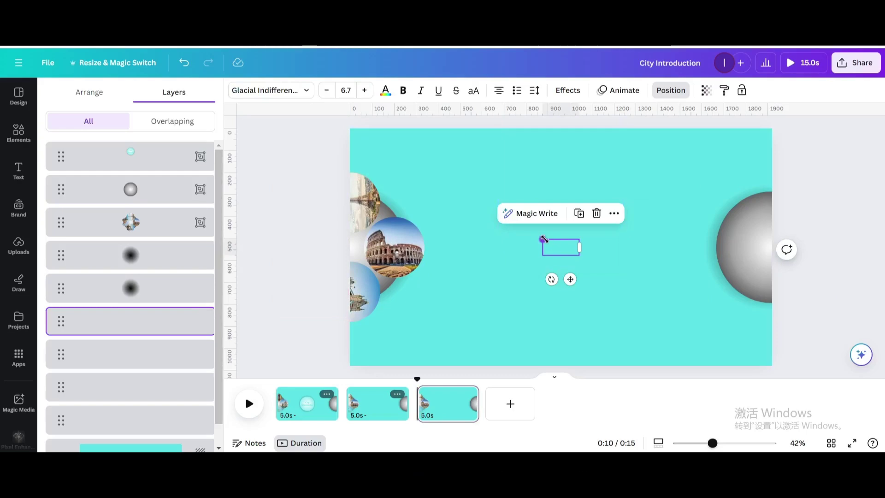
{"action": "left_click_drag", "start_coordinate": [543, 239], "coordinate": [425, 222]}
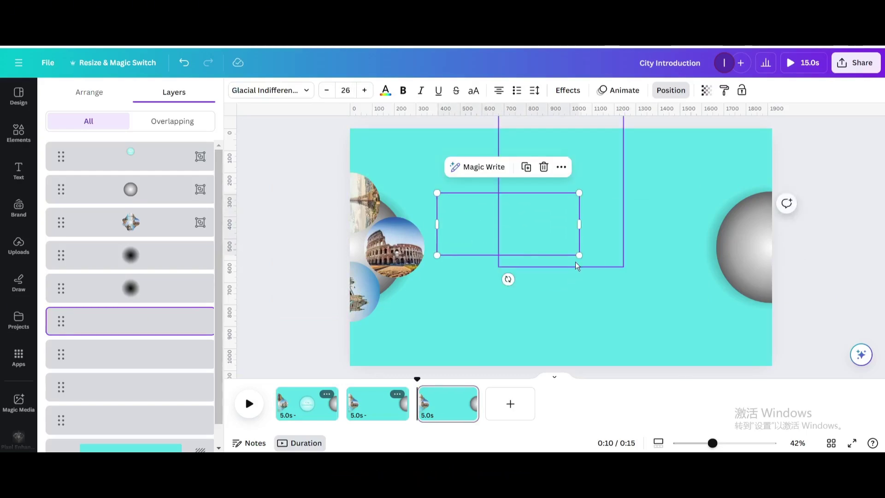
{"action": "left_click_drag", "start_coordinate": [583, 259], "coordinate": [641, 284]}
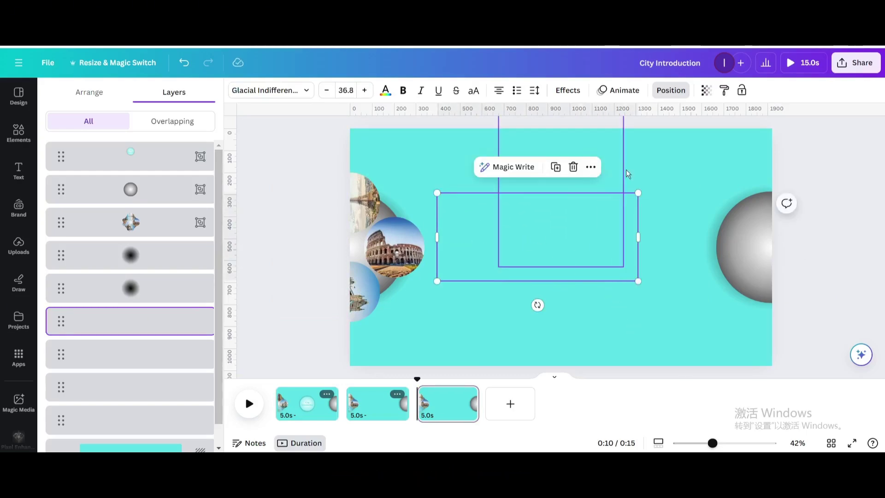
Set the enlarged Rome description's transparency to 100 and centre the text on the page.
{"action": "left_click", "coordinate": [705, 91]}
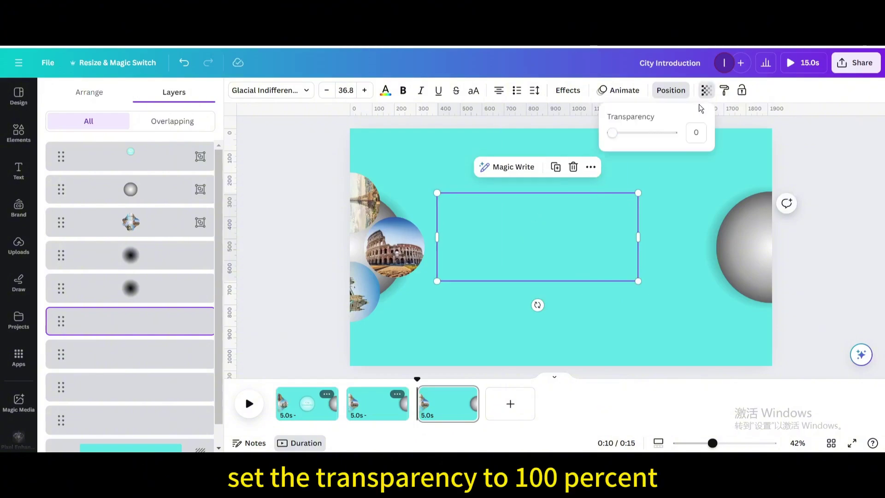
{"action": "left_click_drag", "start_coordinate": [616, 136], "coordinate": [674, 133]}
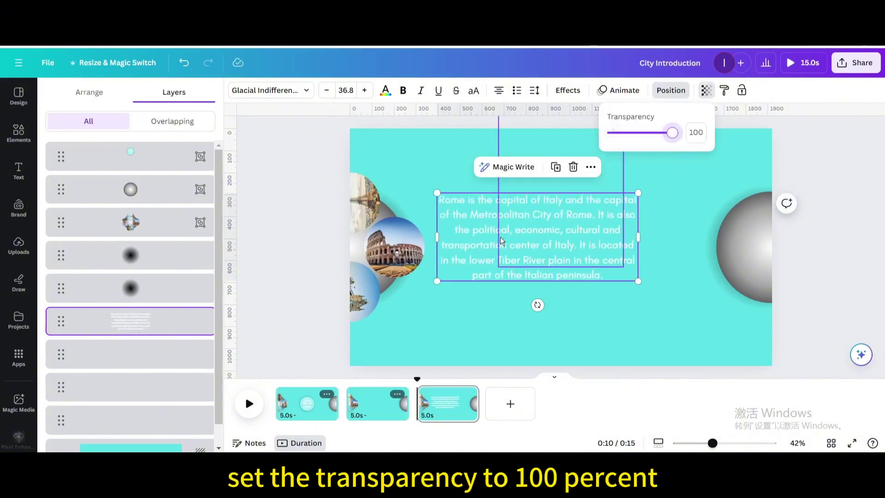
{"action": "left_click", "coordinate": [485, 242]}
{"action": "left_click_drag", "start_coordinate": [485, 243], "coordinate": [505, 250]}
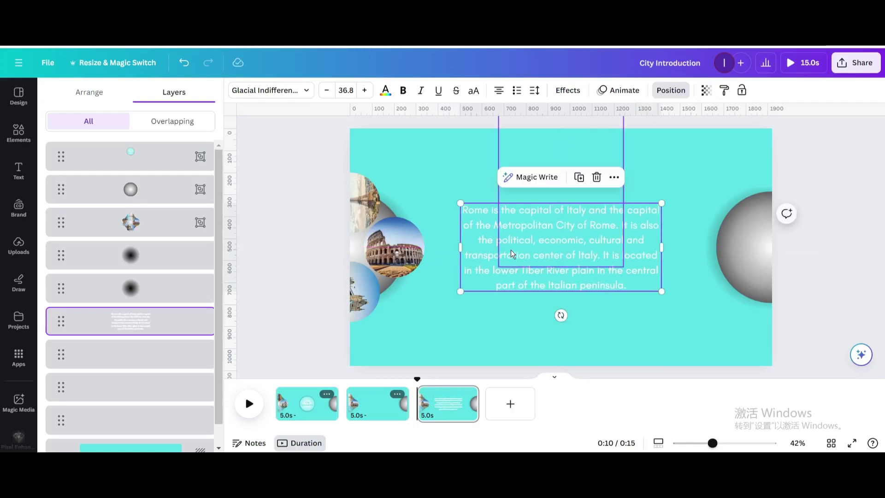
Separate the Colosseum photo from the photo group, keeping the other items grouped, and move its layer to the top of the stack.
{"action": "left_click", "coordinate": [396, 257]}
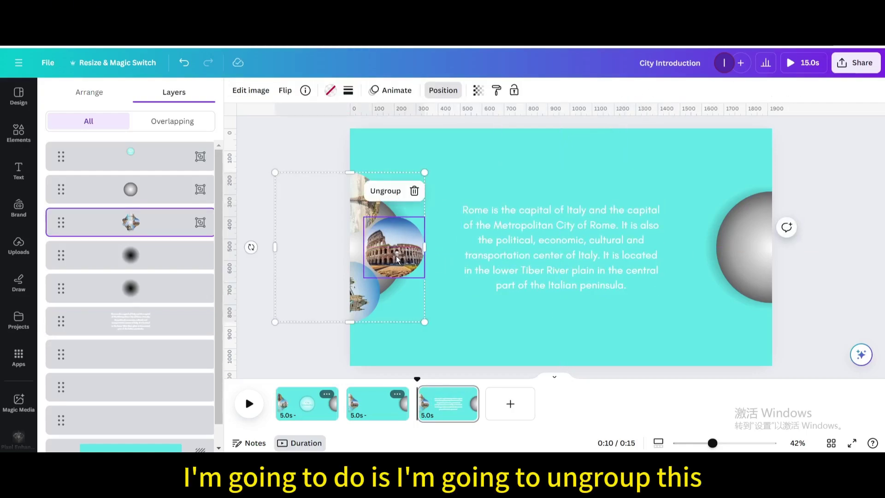
{"action": "left_click", "coordinate": [392, 194]}
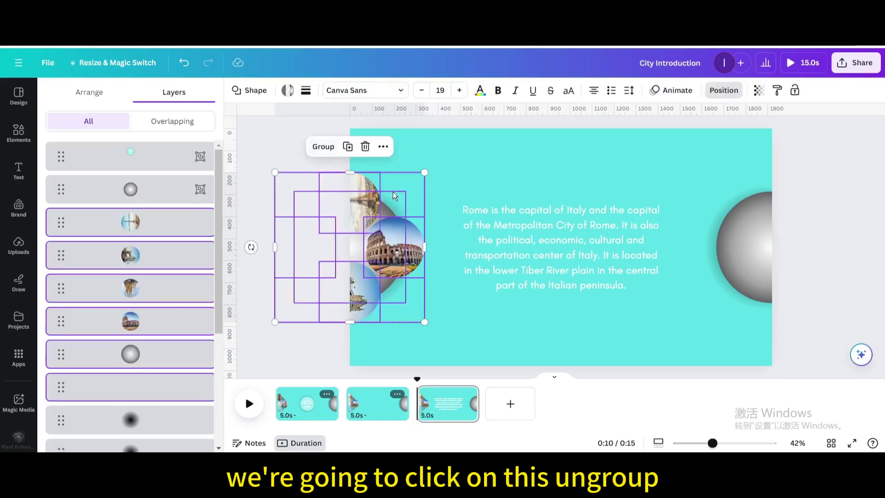
{"action": "left_click", "coordinate": [150, 324]}
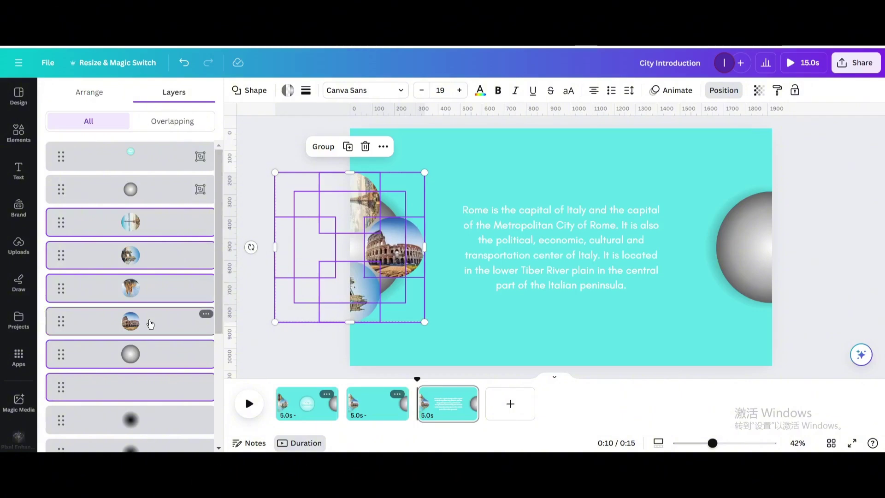
{"action": "left_click", "coordinate": [324, 147]}
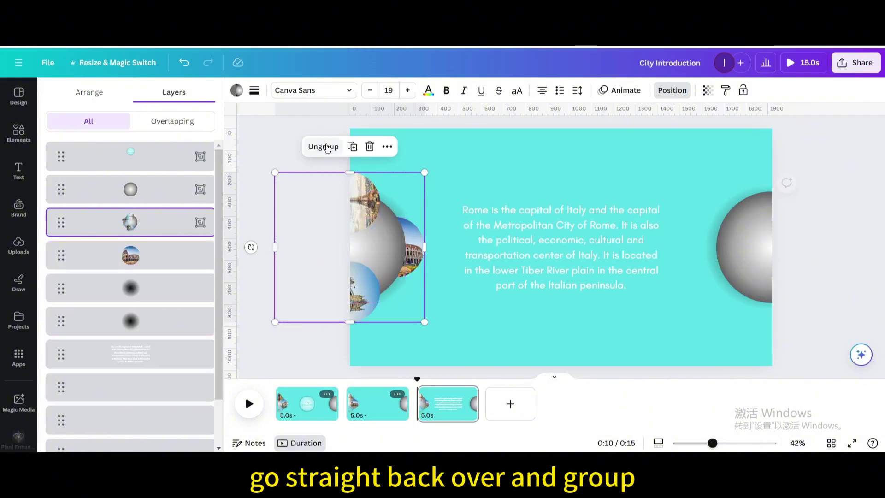
{"action": "left_click", "coordinate": [123, 263]}
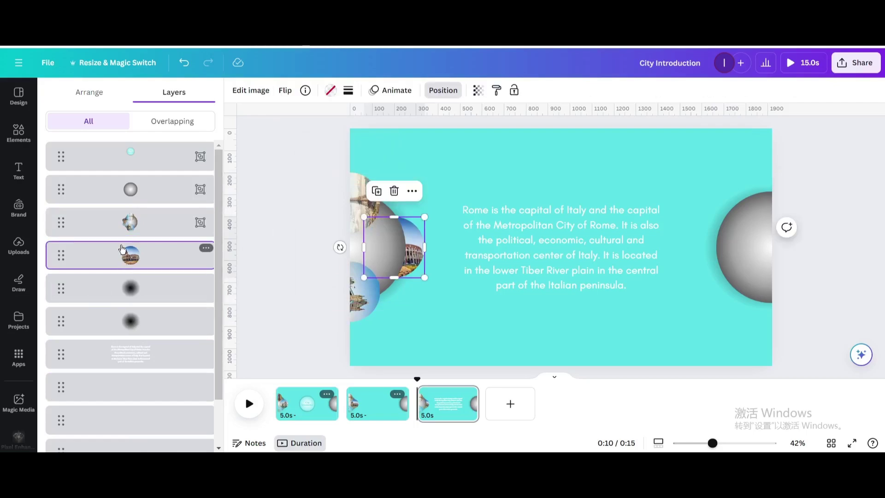
{"action": "left_click_drag", "start_coordinate": [123, 264], "coordinate": [125, 158]}
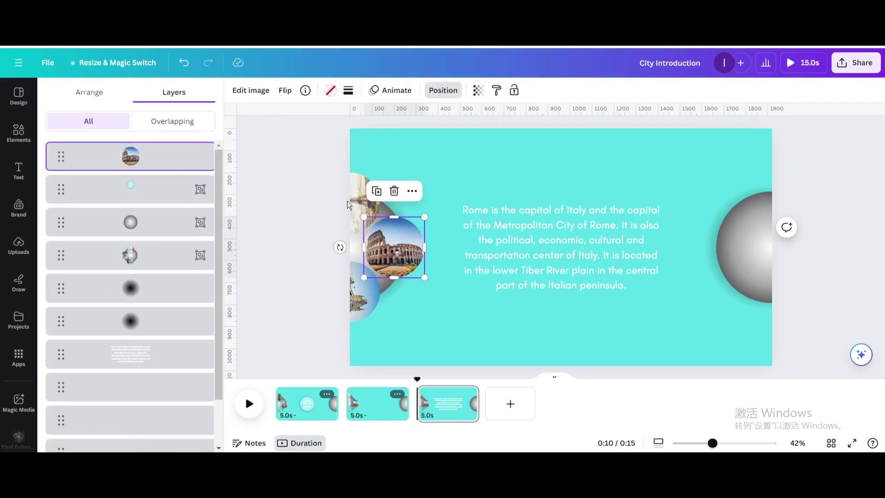
Duplicate page 3 and go to the new page 4.
{"action": "left_click", "coordinate": [468, 394]}
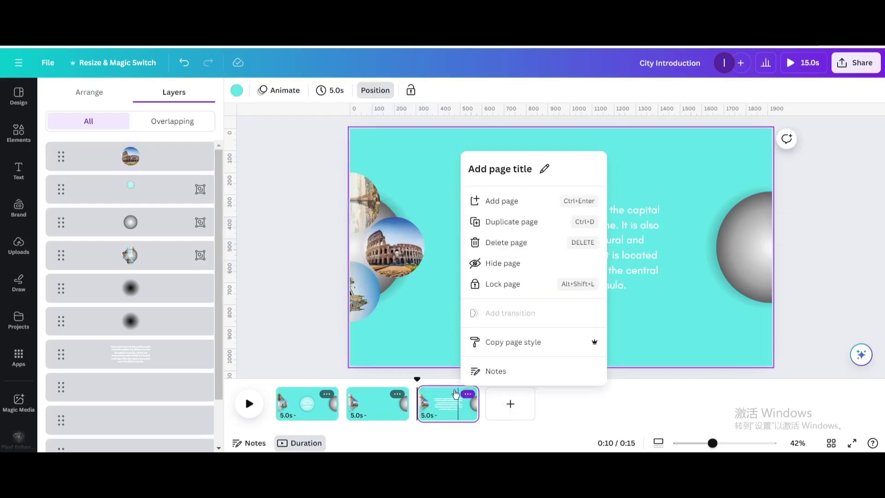
{"action": "left_click", "coordinate": [507, 222]}
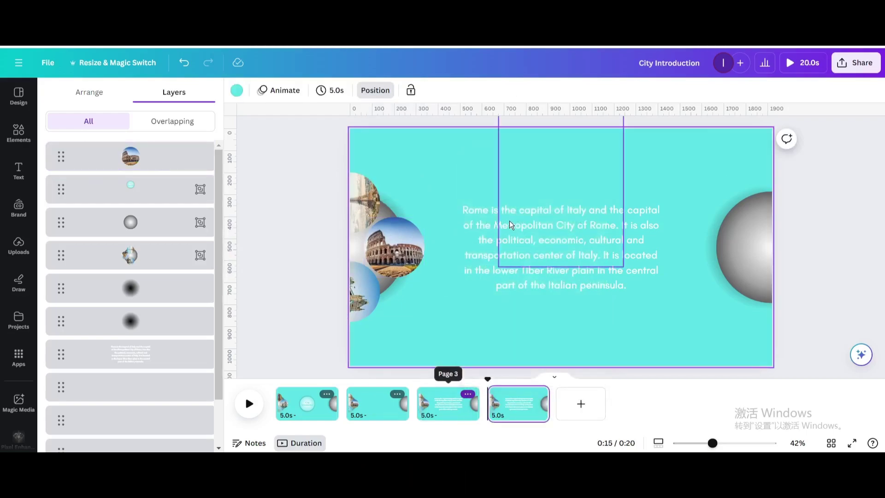
{"action": "left_click", "coordinate": [521, 408]}
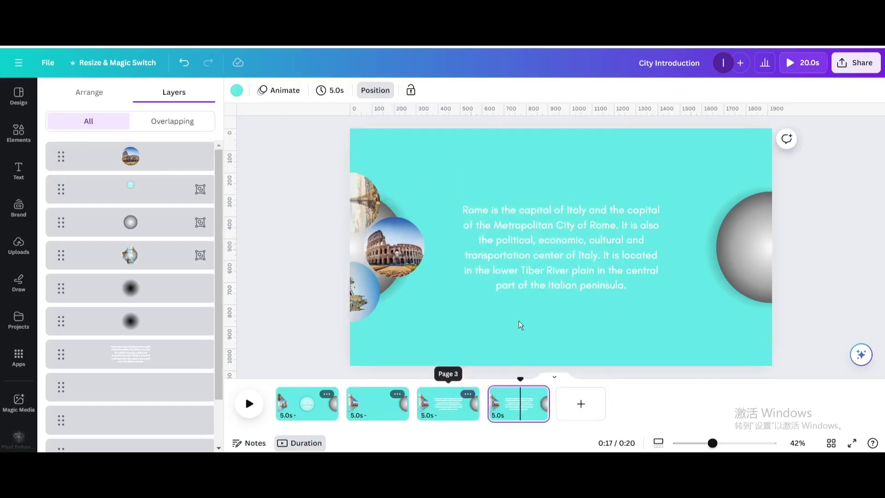
Shrink the Rome description on page 4 to about size 6 near the page centre and set its transparency to 0.
{"action": "left_click", "coordinate": [465, 210]}
{"action": "left_click_drag", "start_coordinate": [460, 202], "coordinate": [630, 277]}
{"action": "left_click_drag", "start_coordinate": [655, 315], "coordinate": [571, 269]}
{"action": "left_click", "coordinate": [707, 91]}
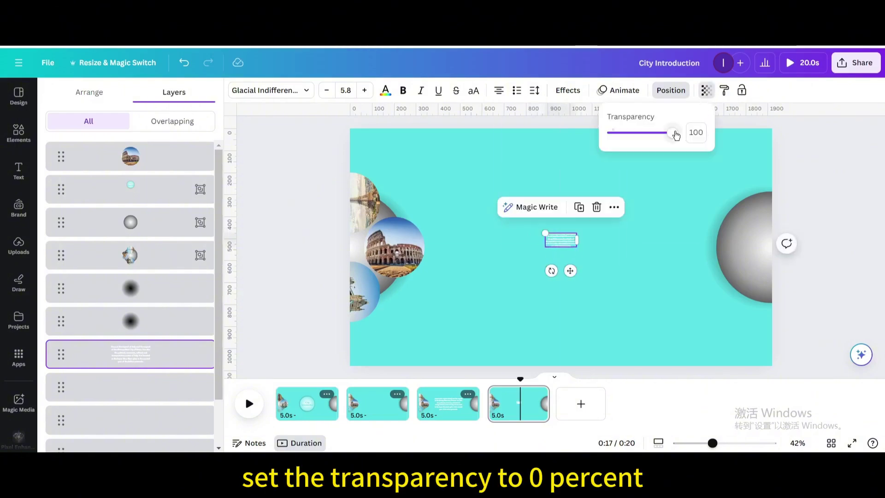
{"action": "left_click_drag", "start_coordinate": [676, 135], "coordinate": [566, 141]}
Move the Colosseum photo to the middle of page 4 and enlarge it to about three quarters of the page height.
{"action": "left_click", "coordinate": [394, 249]}
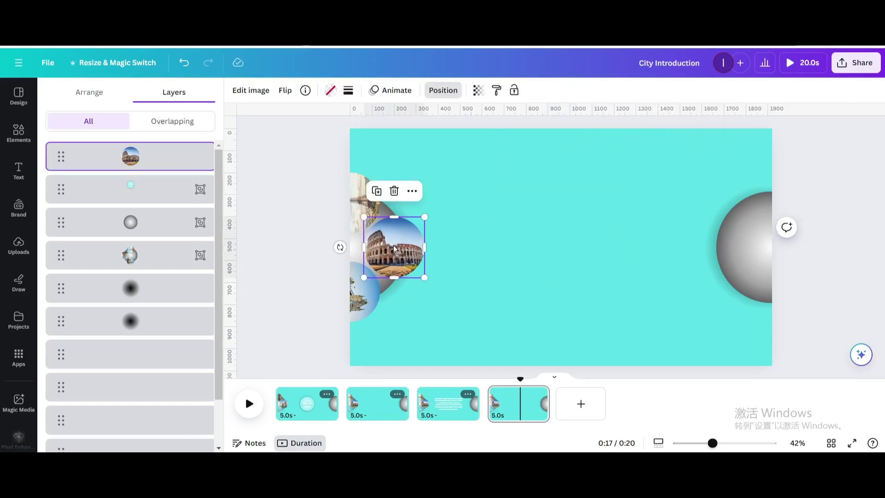
{"action": "left_click_drag", "start_coordinate": [394, 249], "coordinate": [557, 249]}
{"action": "left_click_drag", "start_coordinate": [527, 222], "coordinate": [448, 143]}
{"action": "left_click_drag", "start_coordinate": [587, 282], "coordinate": [628, 320]}
{"action": "left_click_drag", "start_coordinate": [533, 236], "coordinate": [551, 254]}
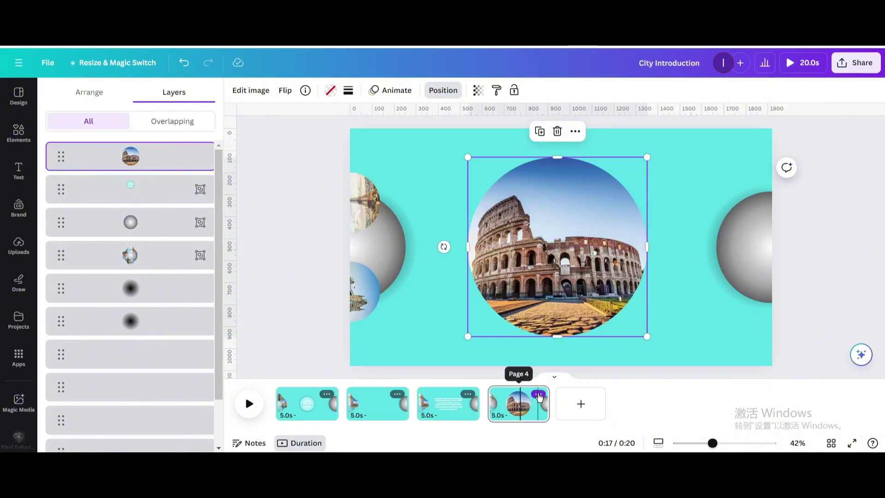
Duplicate page 4 with the enlarged Colosseum photo and select the large photo on the new page 5.
{"action": "left_click", "coordinate": [539, 395]}
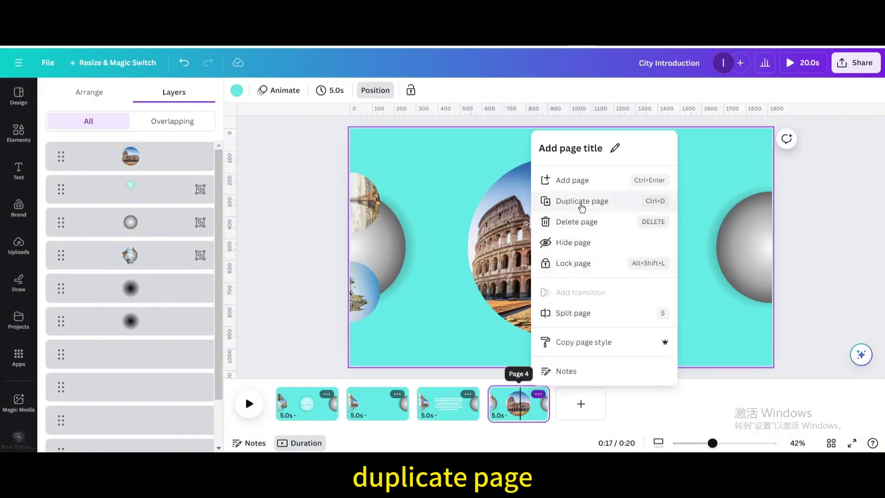
{"action": "left_click", "coordinate": [582, 203]}
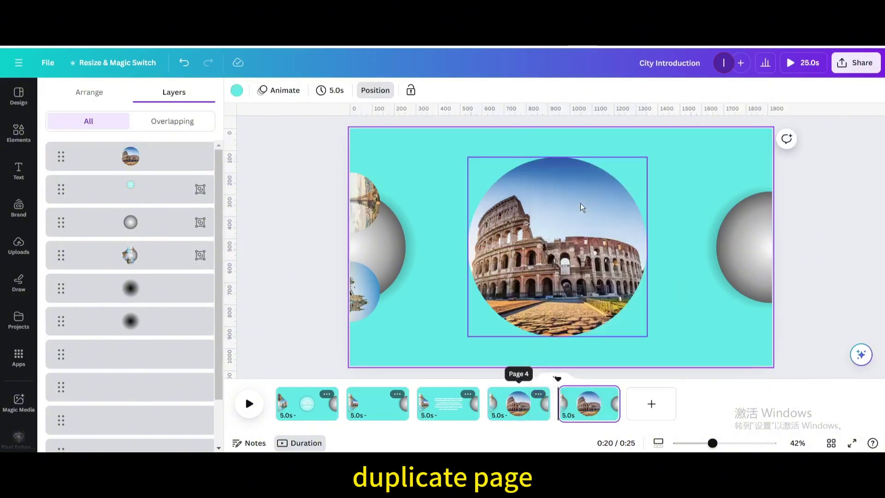
{"action": "left_click", "coordinate": [569, 266]}
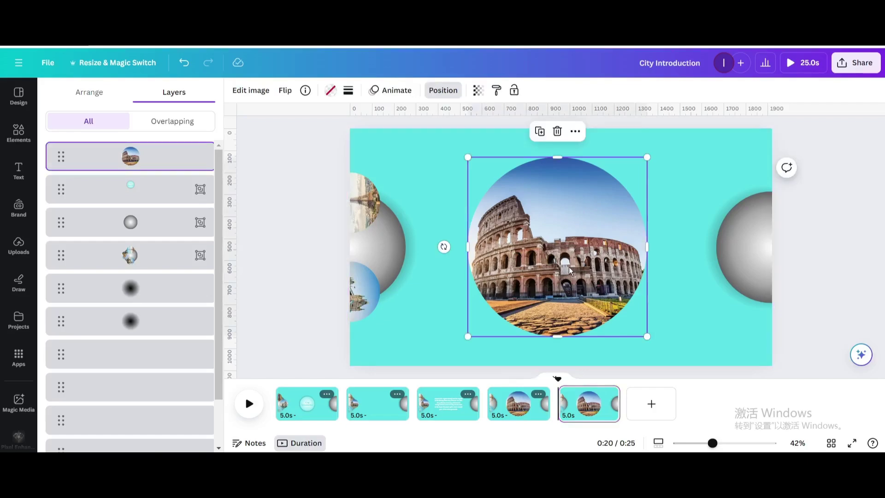
Copy the small Colosseum photo from page 3 onto page 5 and place it on the inner edge of the right-hand grey circle.
{"action": "left_click", "coordinate": [440, 416]}
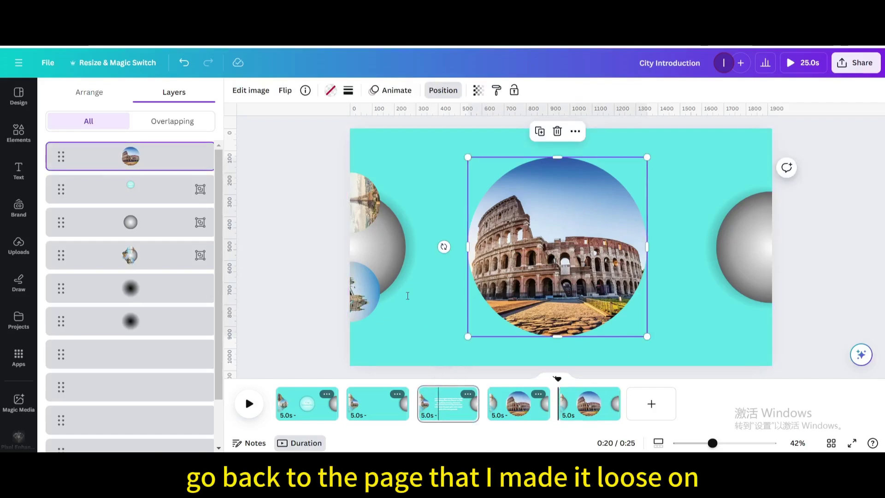
{"action": "right_click", "coordinate": [393, 248]}
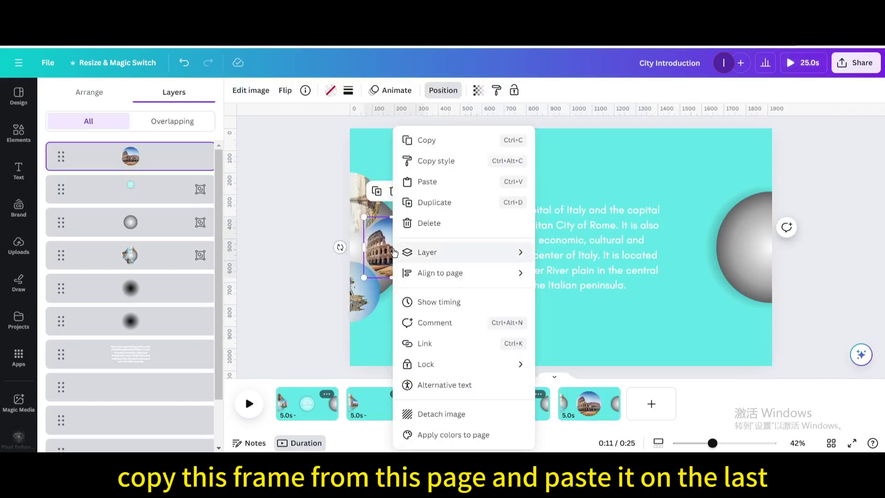
{"action": "left_click", "coordinate": [436, 142]}
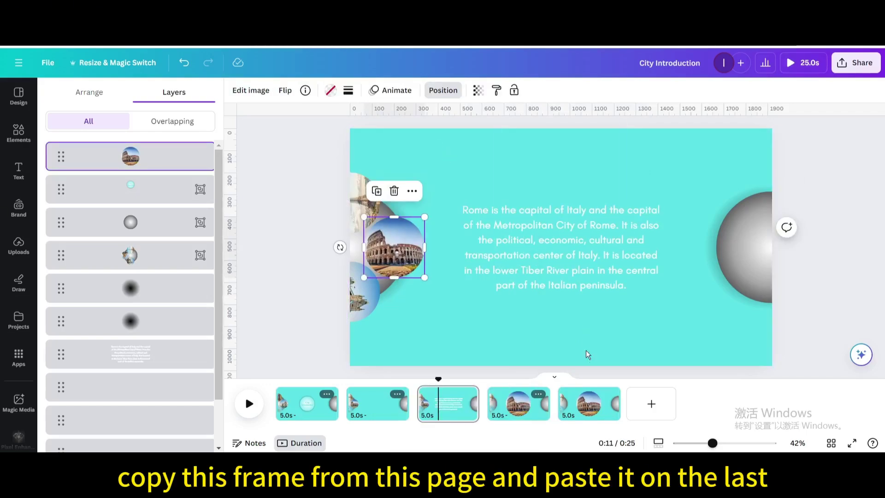
{"action": "left_click", "coordinate": [589, 404]}
{"action": "right_click", "coordinate": [450, 249]}
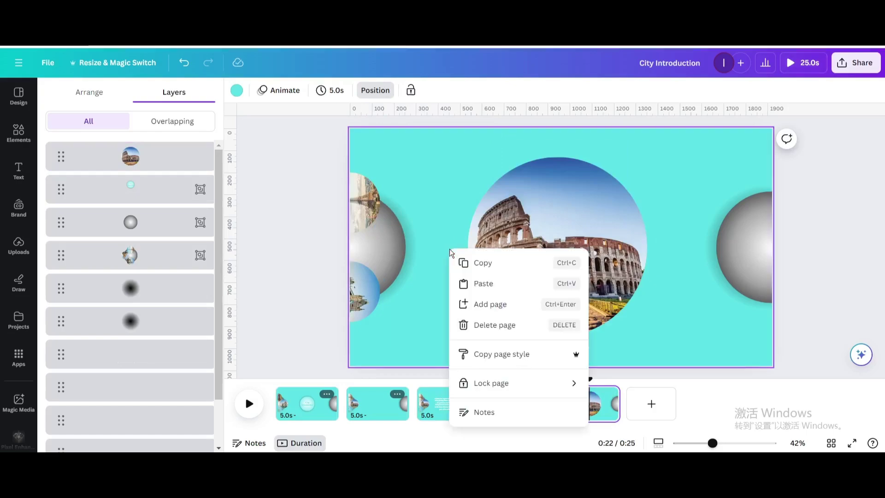
{"action": "left_click", "coordinate": [475, 284]}
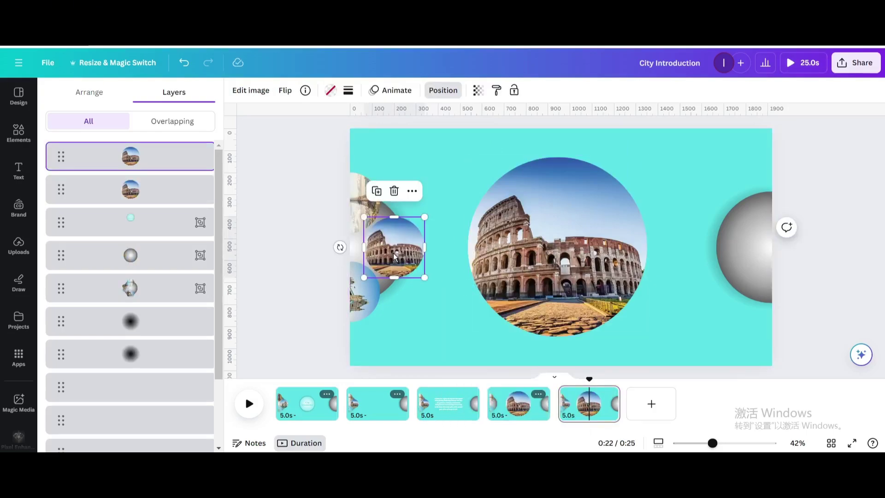
{"action": "left_click_drag", "start_coordinate": [394, 253], "coordinate": [723, 252]}
Delete the large Colosseum photo on page 5 together with its frame.
{"action": "left_click", "coordinate": [531, 260]}
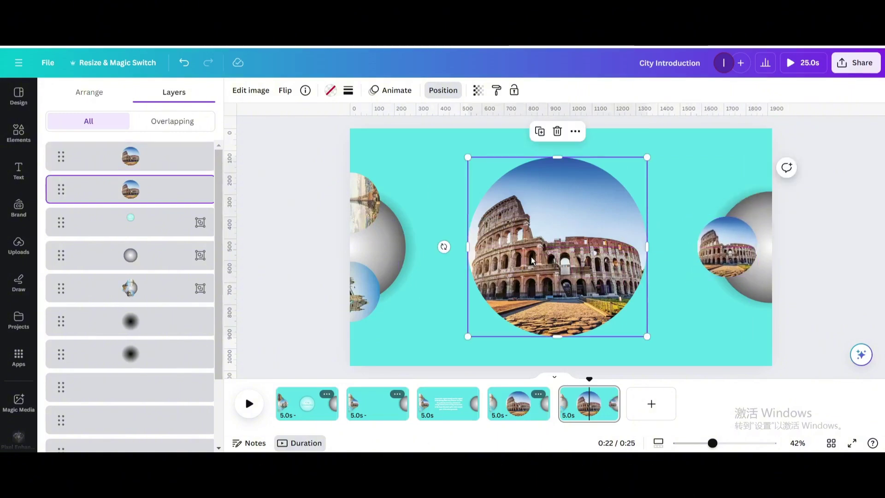
{"action": "left_click", "coordinate": [557, 131]}
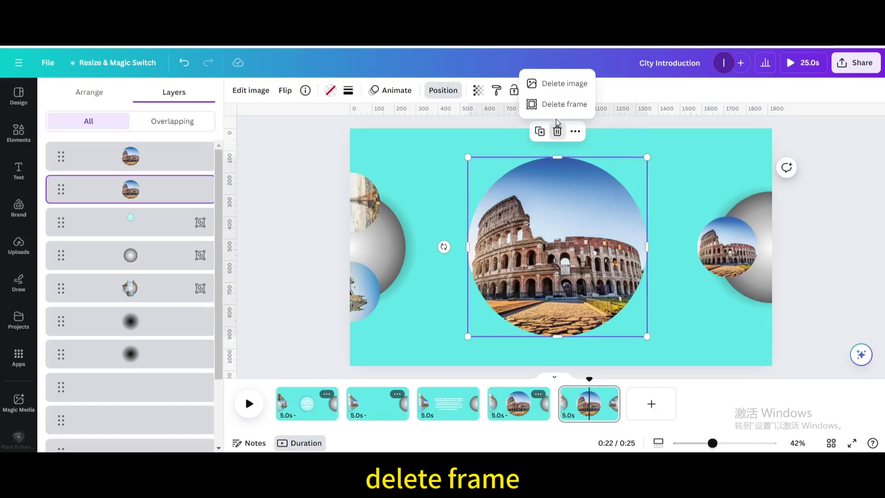
{"action": "left_click", "coordinate": [558, 104]}
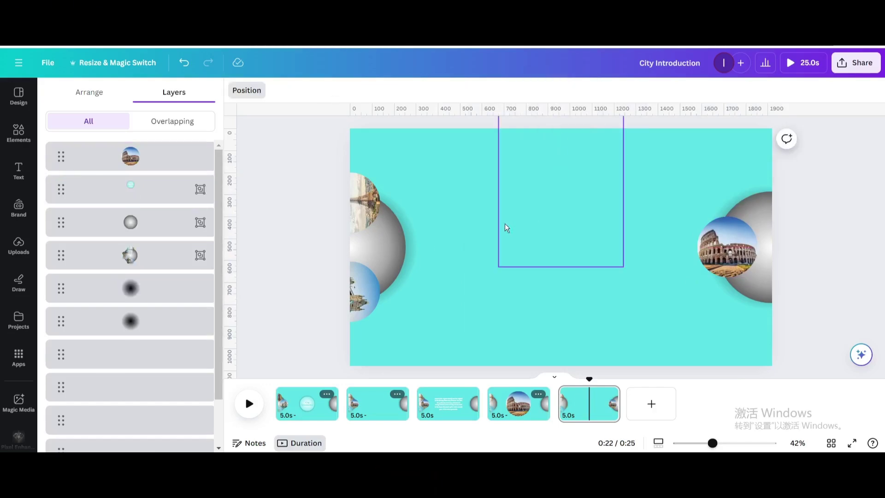
Rotate the left photo group on page 5 to -180° so the Eiffel Tower photo faces the page centre.
{"action": "left_click", "coordinate": [376, 223]}
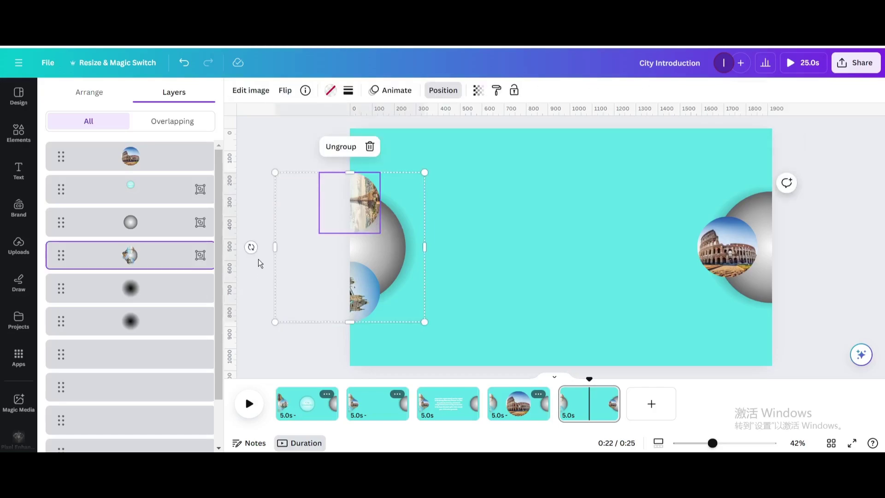
{"action": "left_click_drag", "start_coordinate": [251, 247], "coordinate": [353, 193]}
{"action": "left_click", "coordinate": [449, 201]}
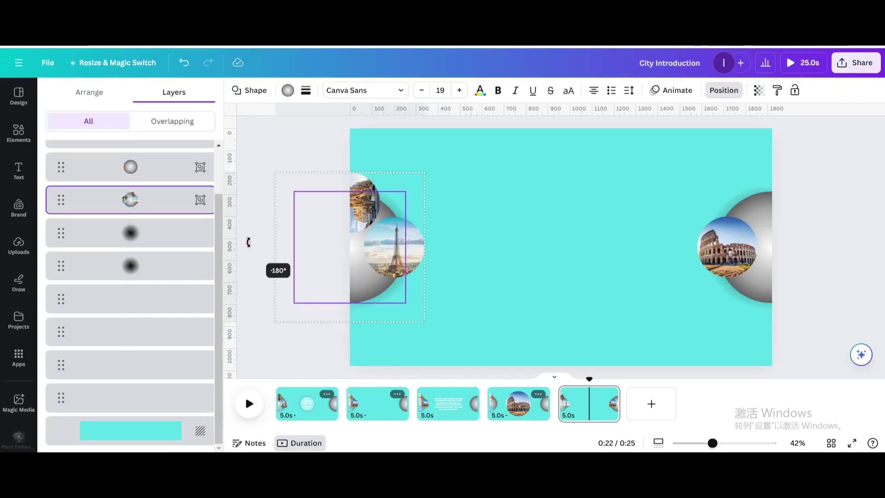
{"action": "left_click", "coordinate": [492, 239]}
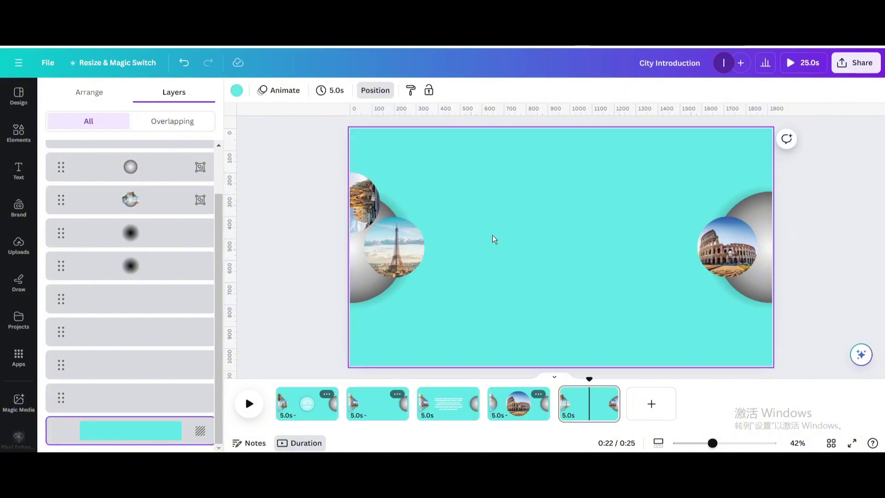
Duplicate page 5 and group the Colosseum photo with the right-hand grey circle on the new page 6.
{"action": "left_click", "coordinate": [609, 394]}
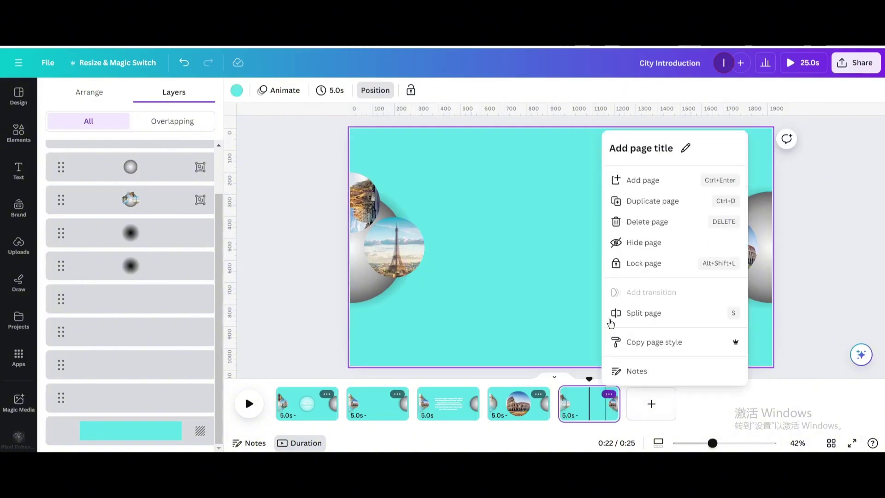
{"action": "left_click", "coordinate": [647, 203]}
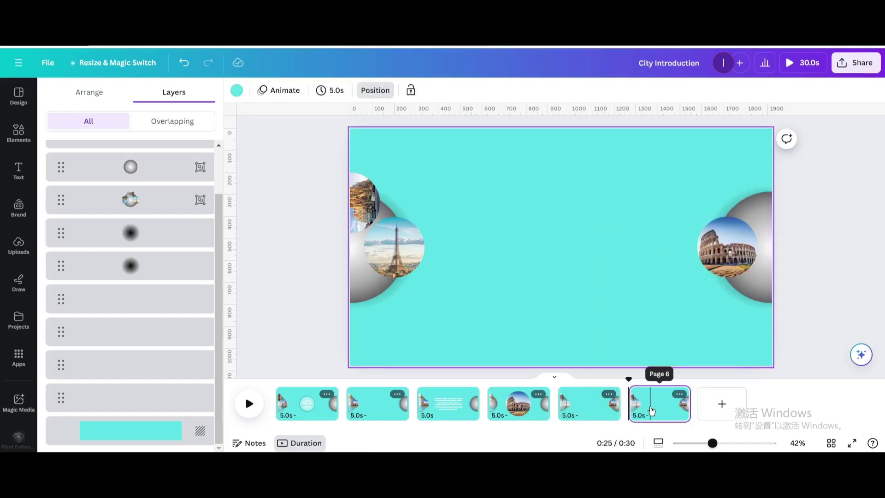
{"action": "left_click", "coordinate": [831, 319]}
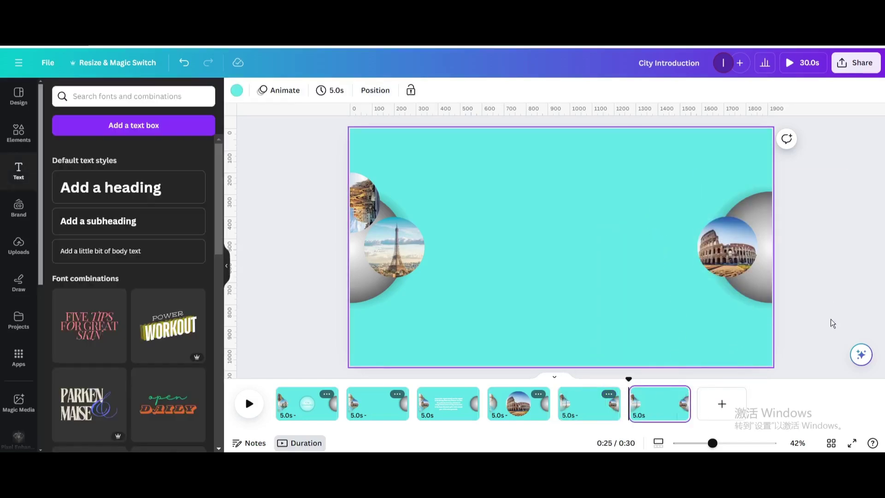
{"action": "left_click_drag", "start_coordinate": [836, 339], "coordinate": [654, 170]}
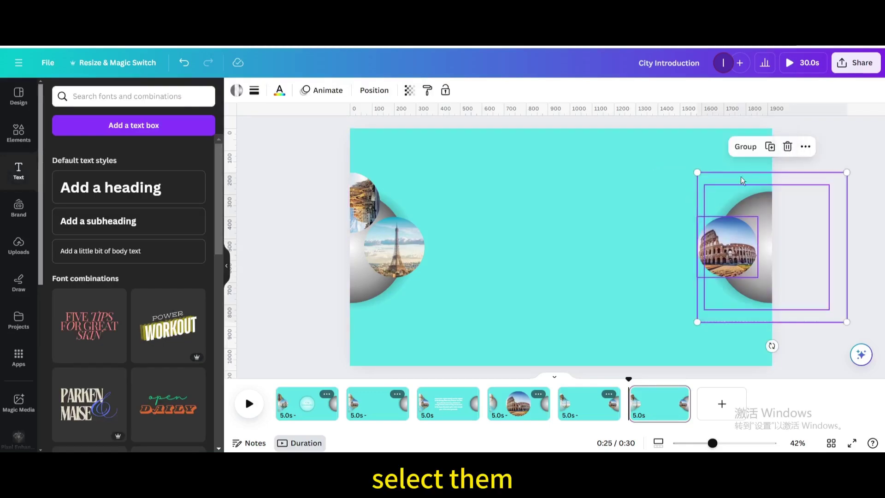
{"action": "left_click", "coordinate": [746, 147]}
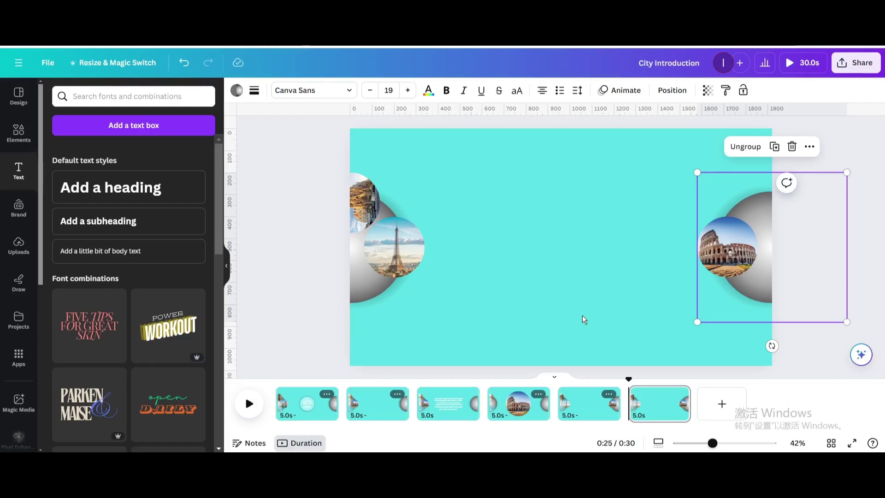
Select the hidden Paris description among the layers of page 6 and set its transparency to 100.
{"action": "left_click", "coordinate": [670, 92]}
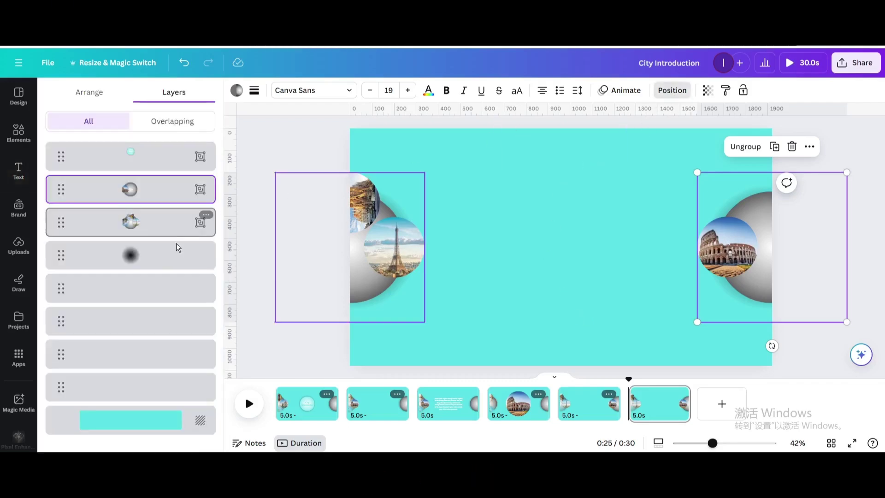
{"action": "left_click", "coordinate": [145, 322]}
{"action": "left_click", "coordinate": [707, 91]}
{"action": "mouse_move", "coordinate": [676, 132]}
{"action": "left_mouse_down"}
{"action": "mouse_move", "coordinate": [622, 137]}
{"action": "mouse_move", "coordinate": [682, 145]}
{"action": "left_mouse_up"}
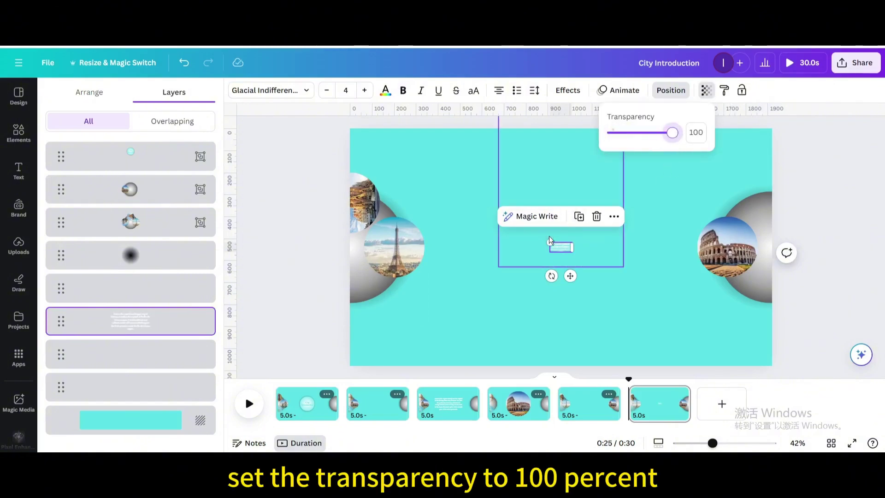
Enlarge the Paris description to about size 38 and move it to the centre of page 6.
{"action": "left_click_drag", "start_coordinate": [550, 242], "coordinate": [427, 204]}
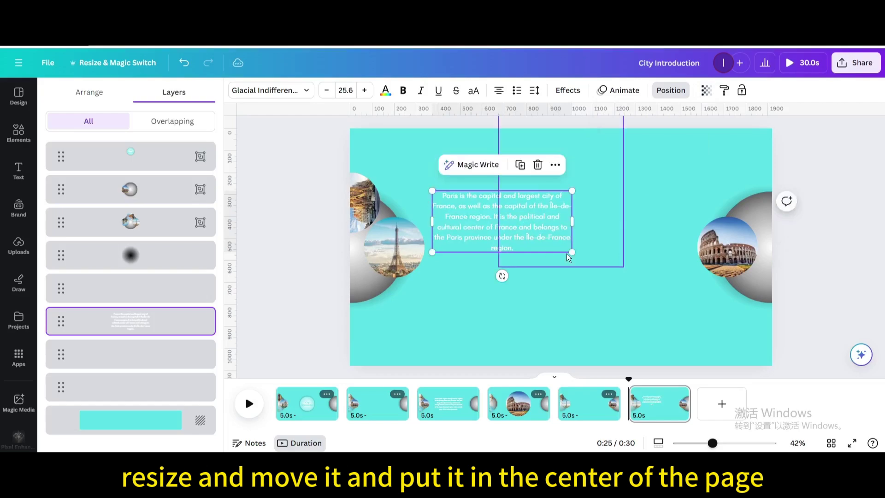
{"action": "left_click_drag", "start_coordinate": [573, 251], "coordinate": [640, 295]}
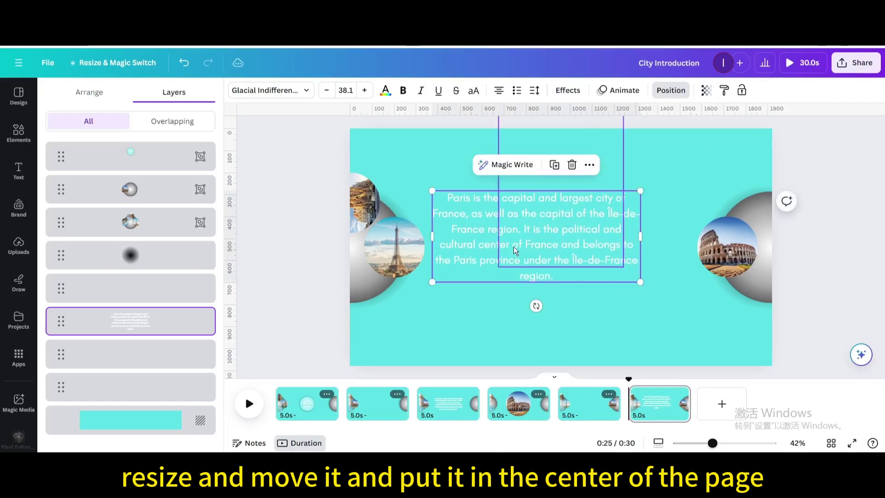
{"action": "left_click_drag", "start_coordinate": [470, 230], "coordinate": [495, 240]}
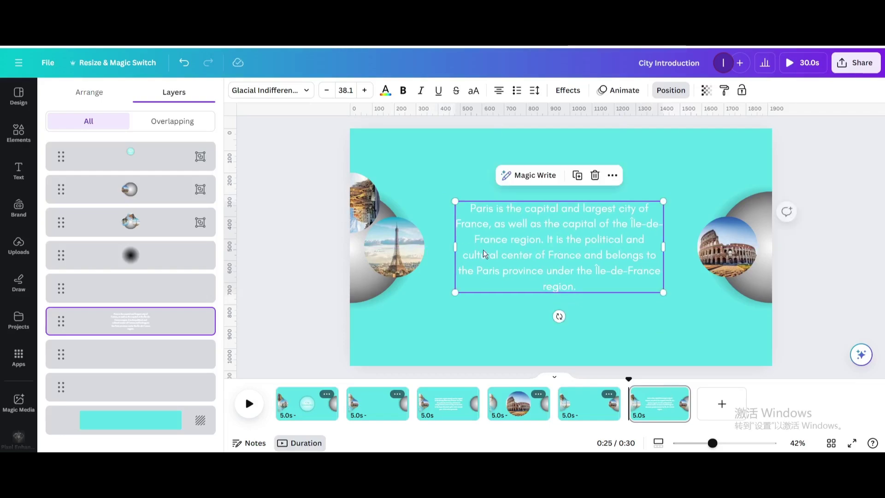
Separate the Eiffel Tower photo from the left photo group, regroup the other items, and move its layer to the top of the stack.
{"action": "left_click", "coordinate": [386, 264]}
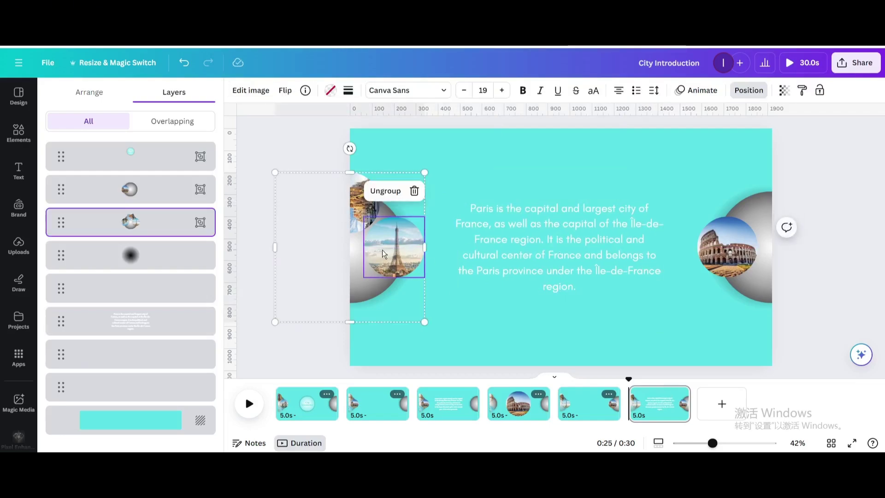
{"action": "left_click", "coordinate": [376, 198]}
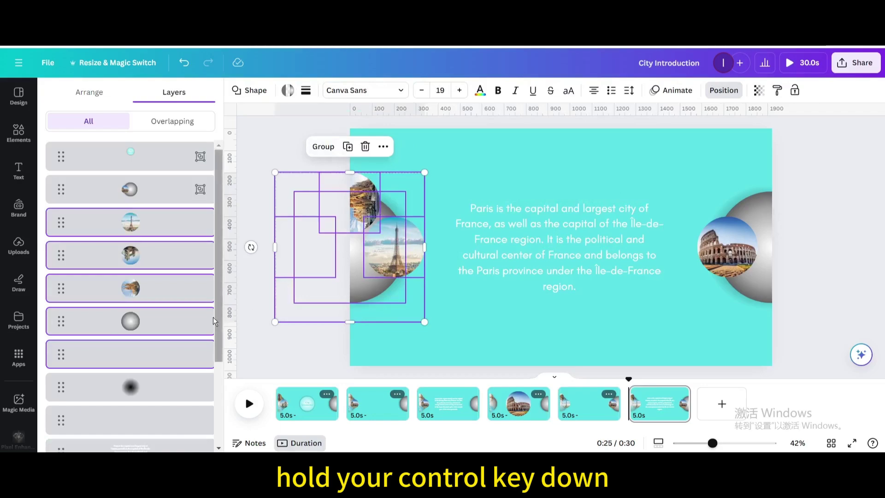
{"action": "left_click", "coordinate": [144, 225], "text": "shift"}
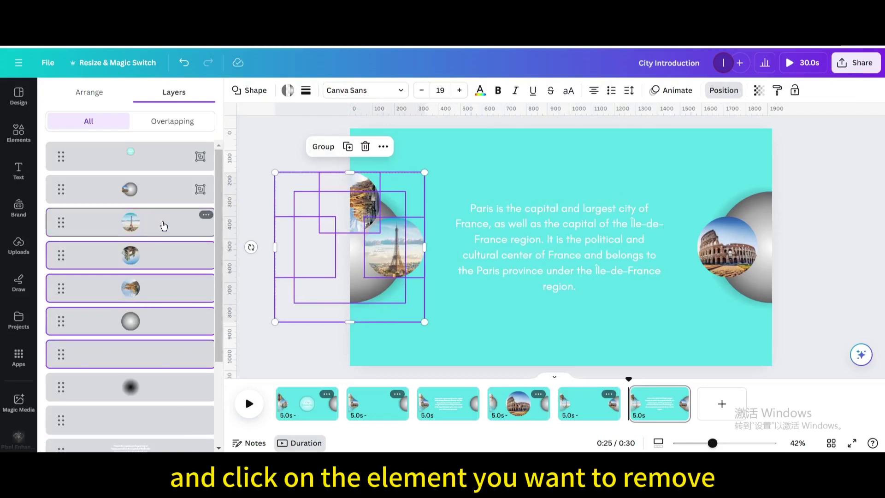
{"action": "left_click", "coordinate": [322, 146]}
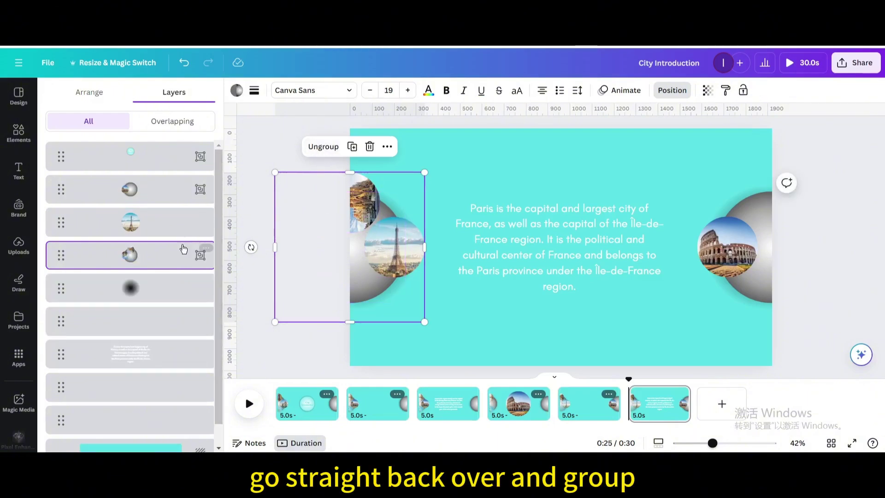
{"action": "left_click_drag", "start_coordinate": [156, 228], "coordinate": [173, 158]}
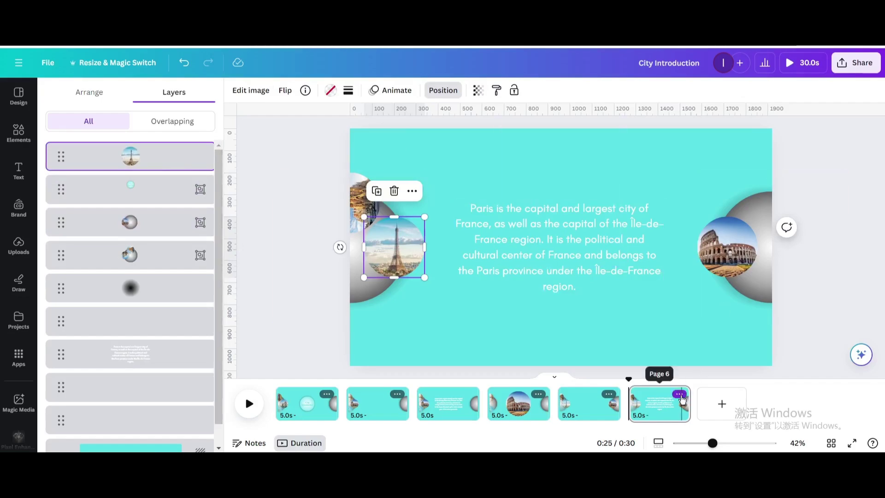
Duplicate page 6 and, on the copy, shrink the Paris description to about size 6 near the page centre with transparency 0.
{"action": "left_click", "coordinate": [680, 395]}
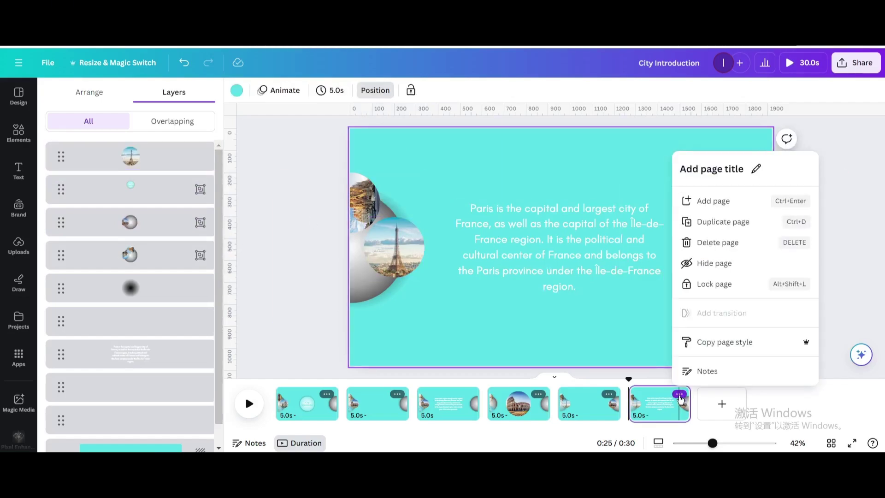
{"action": "left_click", "coordinate": [701, 223]}
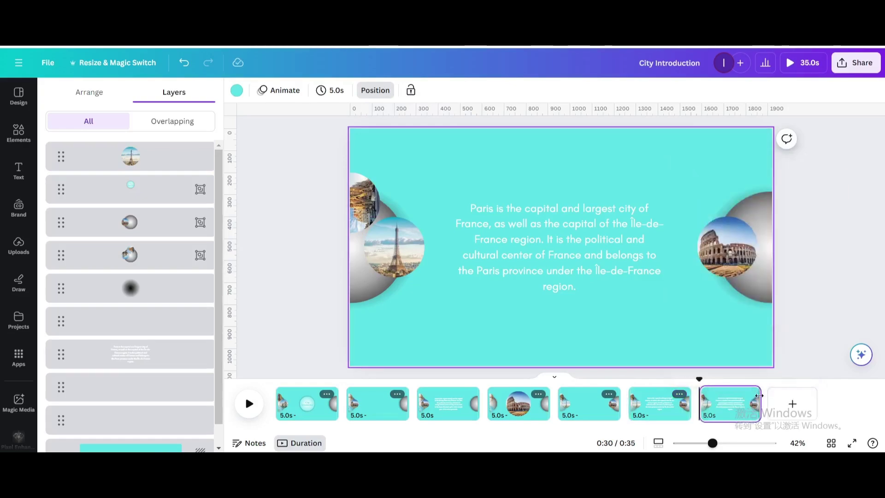
{"action": "left_click", "coordinate": [563, 258]}
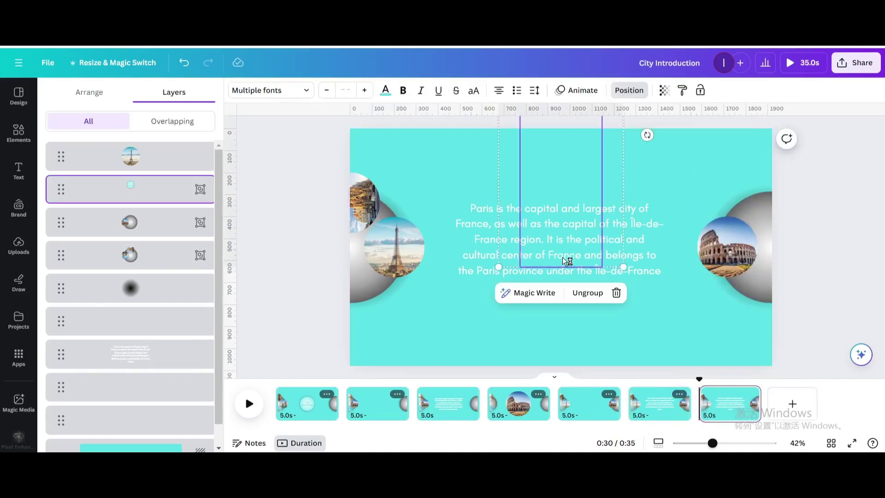
{"action": "left_click_drag", "start_coordinate": [456, 202], "coordinate": [630, 285]}
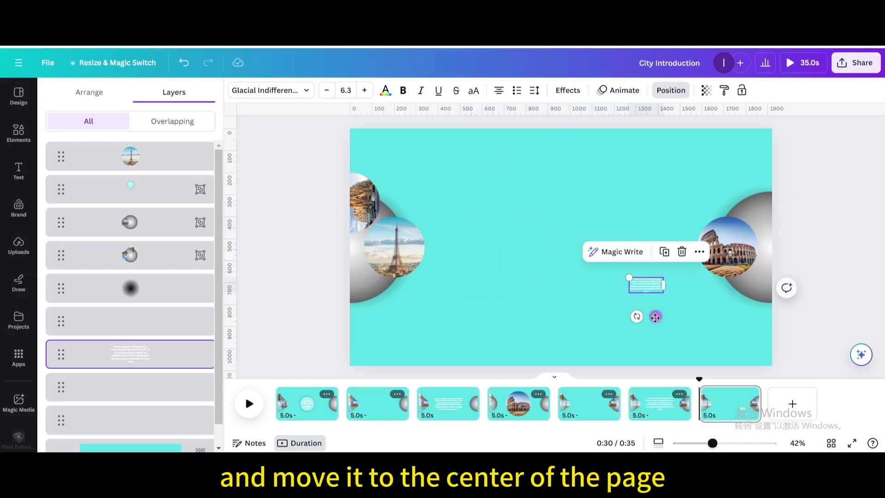
{"action": "left_click_drag", "start_coordinate": [657, 318], "coordinate": [571, 275]}
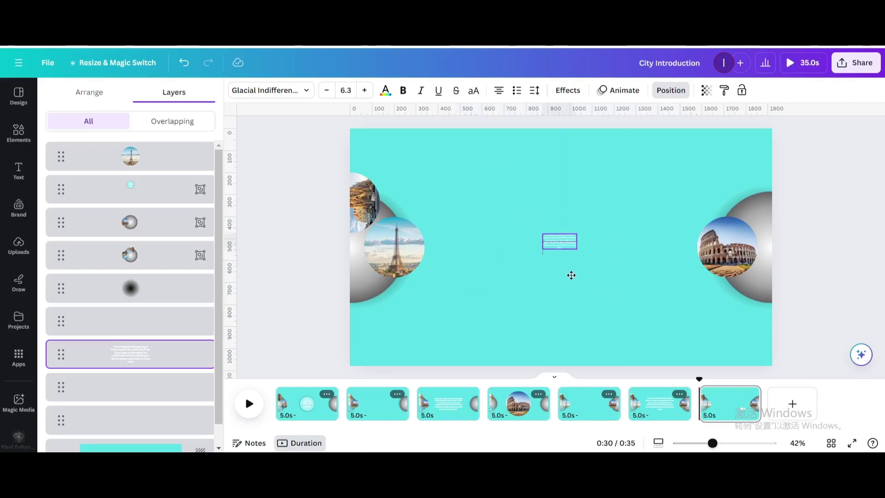
{"action": "left_click", "coordinate": [706, 90]}
{"action": "left_click_drag", "start_coordinate": [674, 133], "coordinate": [567, 134]}
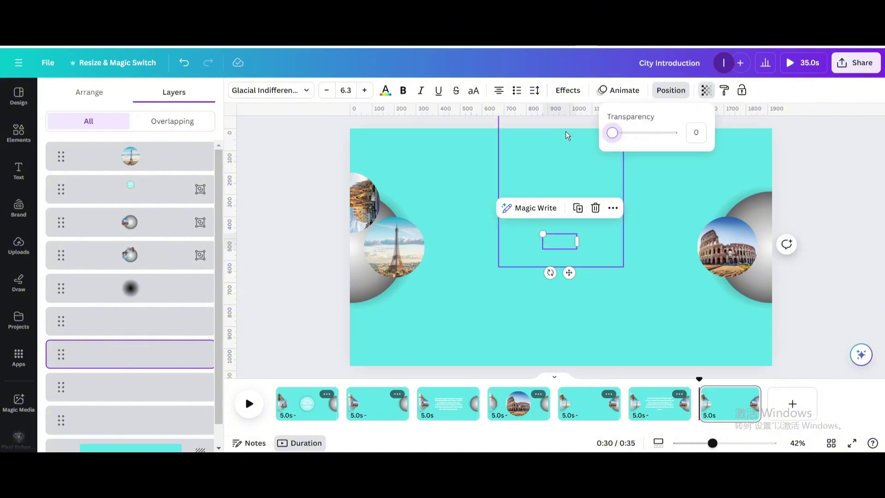
Enlarge the Eiffel Tower photo at the centre of page 7 and rotate the right photo group 90° clockwise.
{"action": "left_click", "coordinate": [397, 256]}
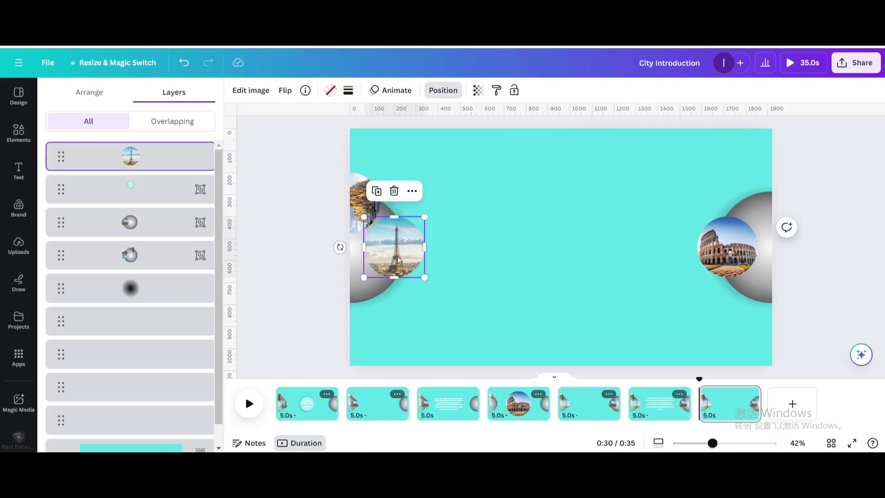
{"action": "left_click_drag", "start_coordinate": [398, 256], "coordinate": [593, 267]}
{"action": "left_click_drag", "start_coordinate": [524, 220], "coordinate": [379, 188]}
{"action": "left_click_drag", "start_coordinate": [537, 235], "coordinate": [579, 274]}
{"action": "left_click", "coordinate": [799, 263]}
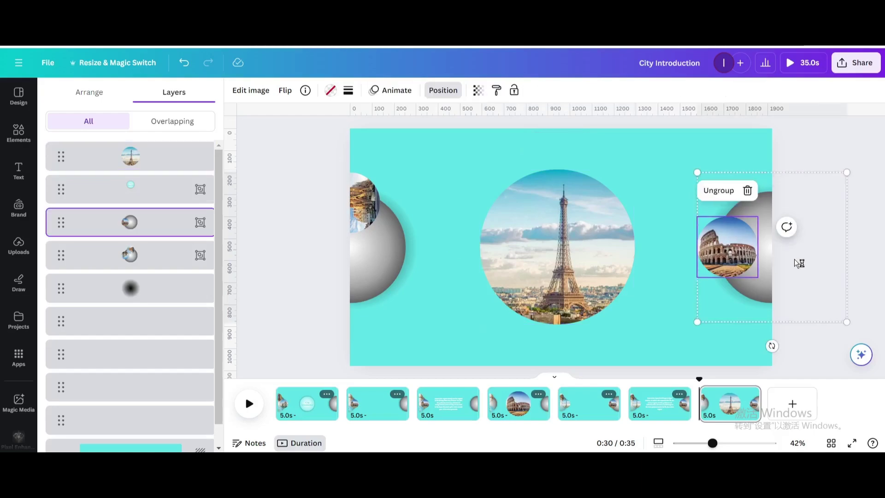
{"action": "left_click_drag", "start_coordinate": [772, 346], "coordinate": [664, 247]}
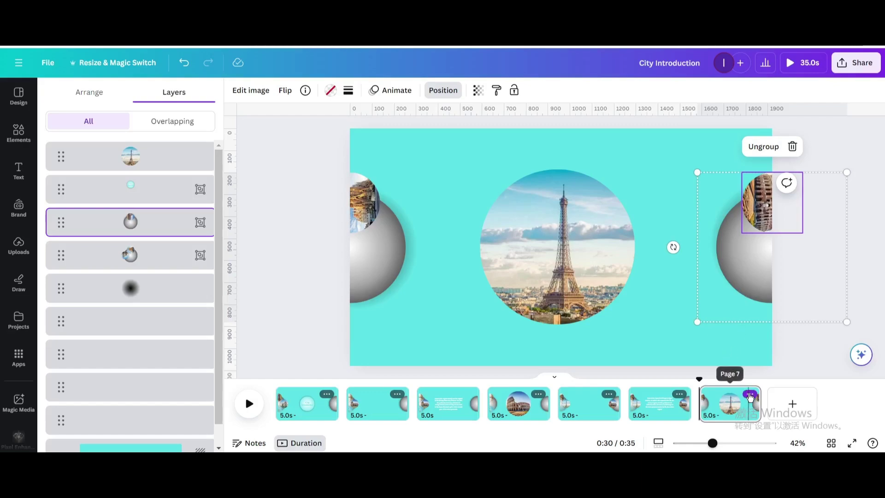
Duplicate page 7, copy the small Eiffel Tower photo from page 6 onto page 8, and place it beside the right sphere.
{"action": "left_click", "coordinate": [750, 395]}
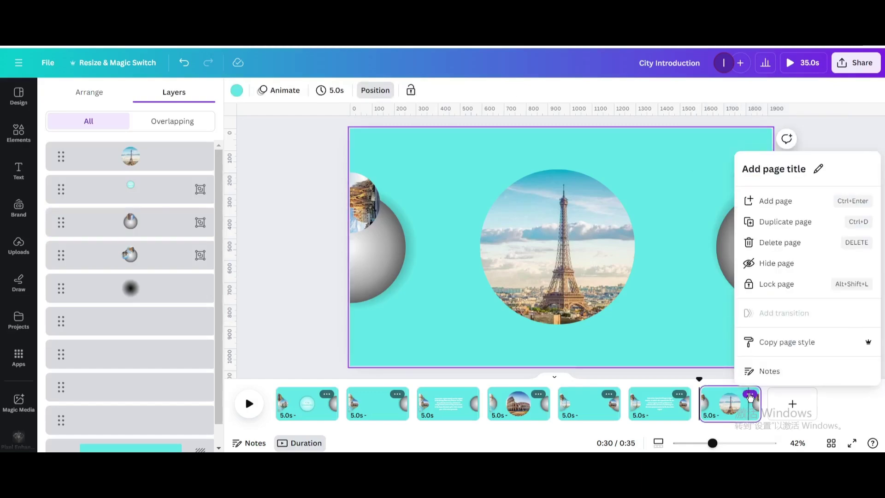
{"action": "left_click", "coordinate": [772, 226]}
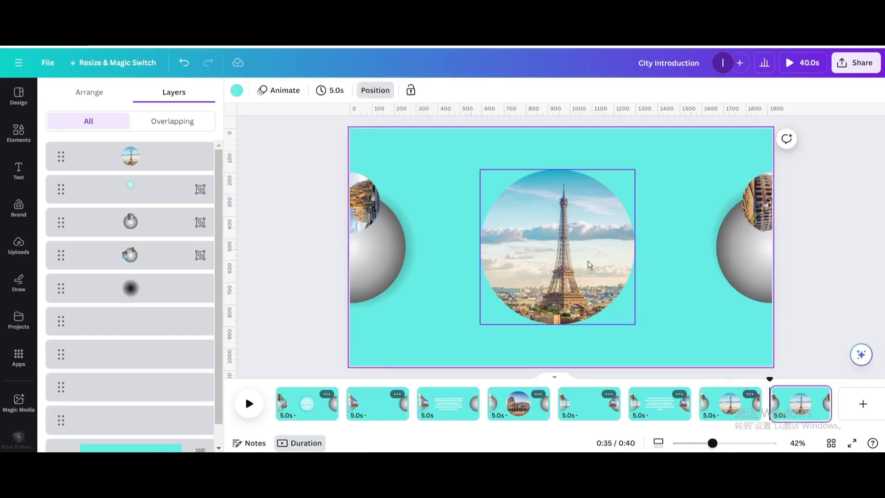
{"action": "left_click", "coordinate": [568, 248]}
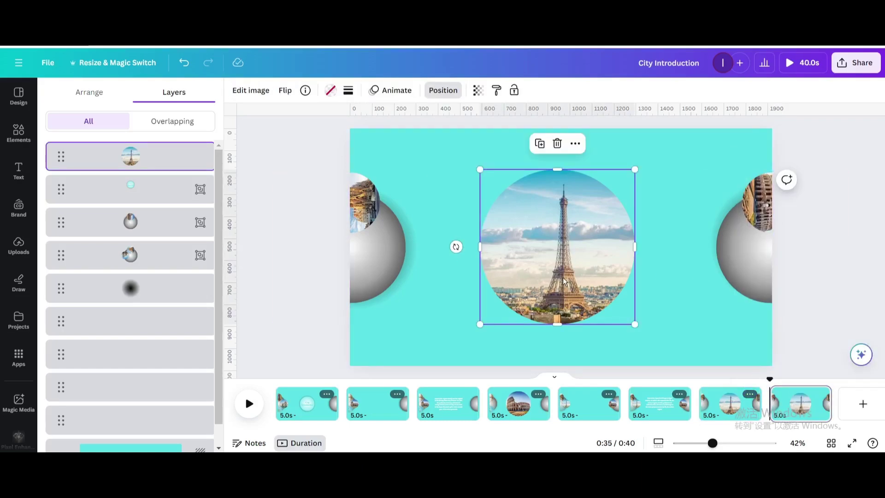
{"action": "left_click", "coordinate": [652, 403]}
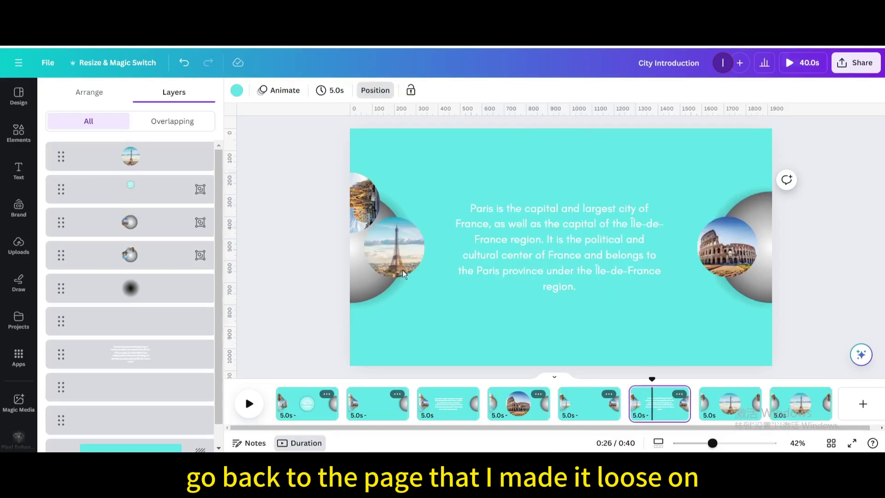
{"action": "right_click", "coordinate": [395, 263]}
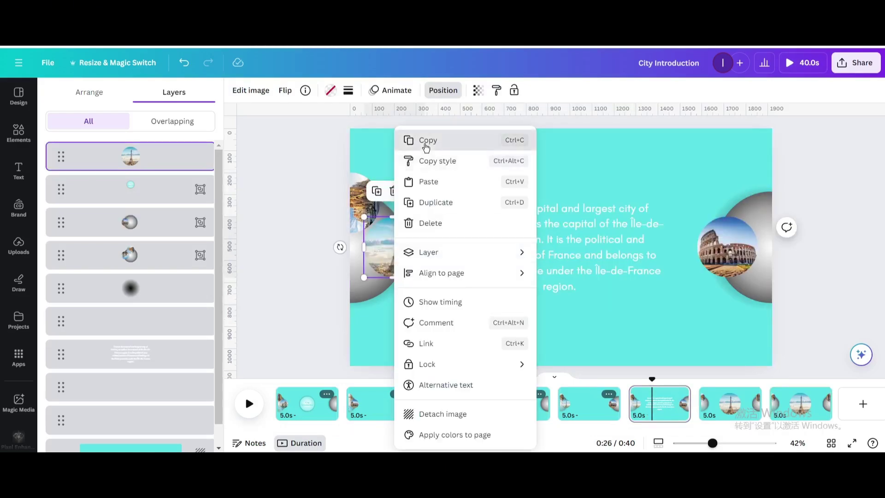
{"action": "left_click", "coordinate": [423, 139]}
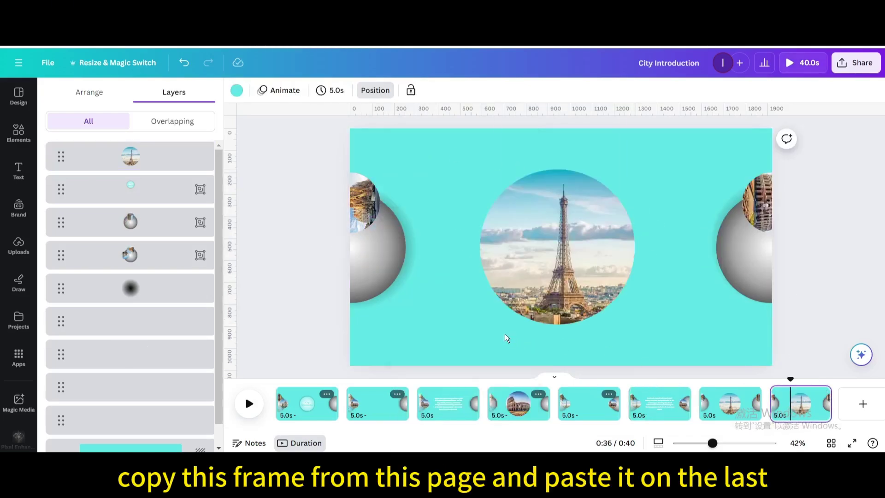
{"action": "right_click", "coordinate": [477, 326]}
{"action": "left_click", "coordinate": [523, 308]}
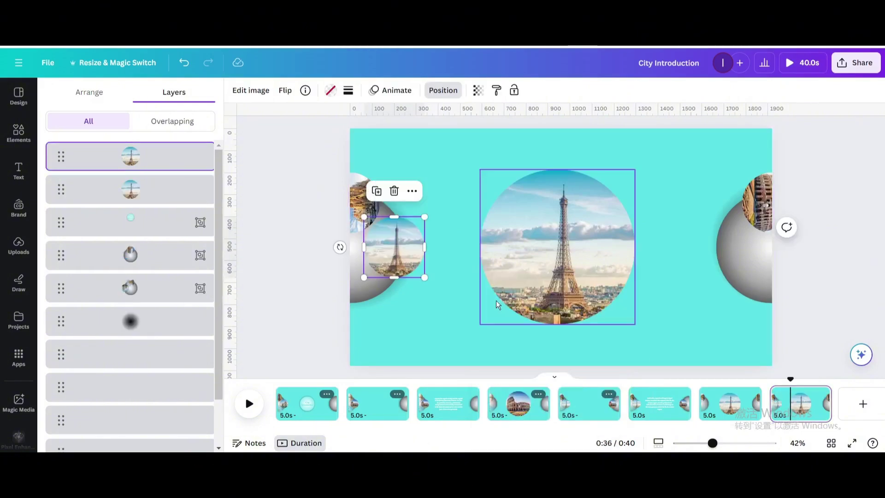
{"action": "left_click_drag", "start_coordinate": [396, 256], "coordinate": [723, 251]}
Delete the enlarged Eiffel Tower frame from page 8 and rotate the left photo group 90° clockwise to bring the Sagrada Família forward.
{"action": "left_click", "coordinate": [555, 271]}
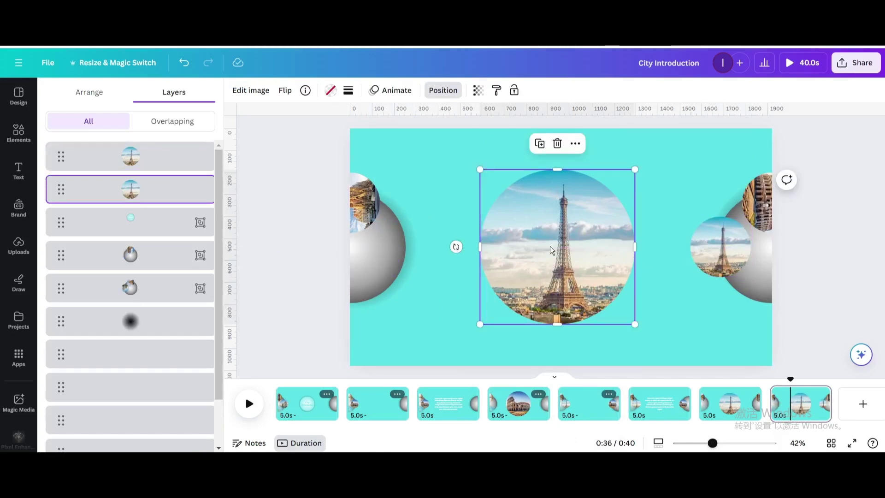
{"action": "left_click", "coordinate": [557, 144]}
{"action": "left_click", "coordinate": [564, 116]}
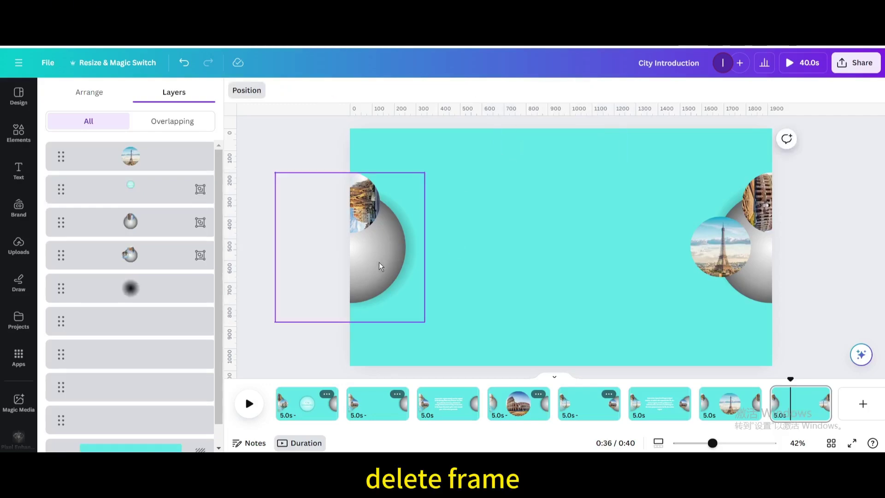
{"action": "left_click", "coordinate": [379, 263]}
{"action": "left_click_drag", "start_coordinate": [251, 247], "coordinate": [348, 148]}
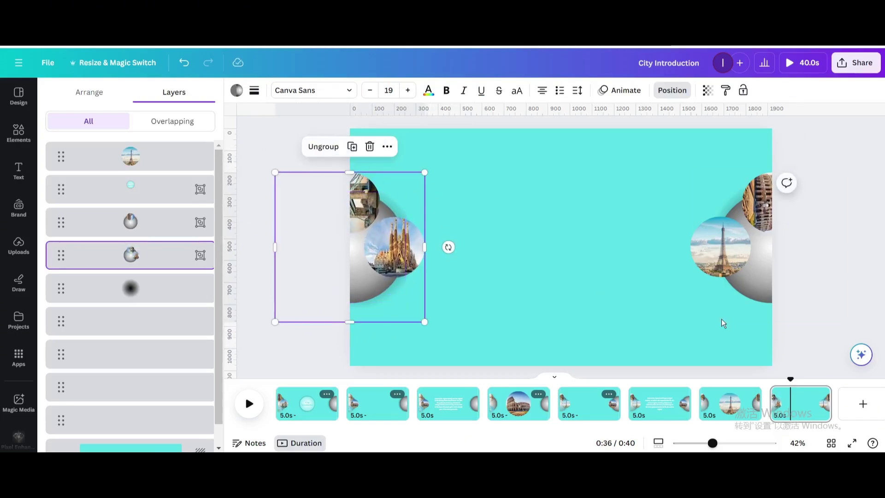
Duplicate page 8 and, on the copy, make the hidden Barcelona description visible, enlarged to about size 38 and centred on the page.
{"action": "left_click", "coordinate": [824, 397]}
{"action": "left_click", "coordinate": [775, 202]}
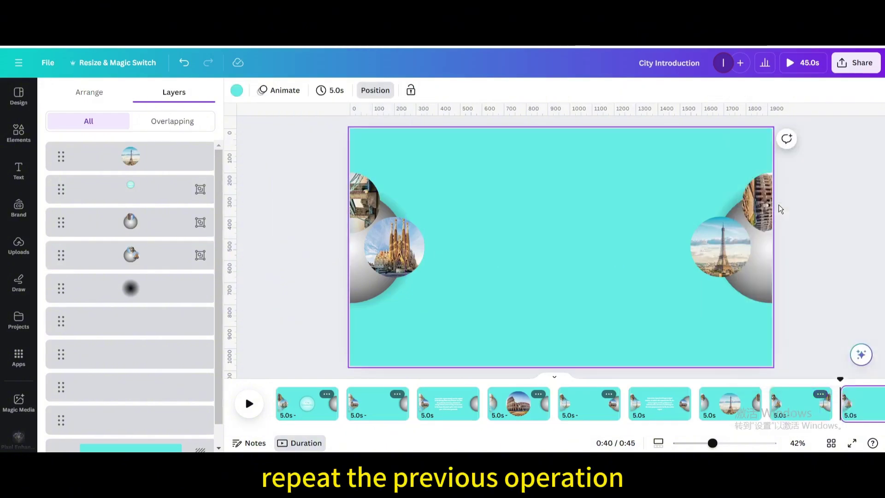
{"action": "left_click", "coordinate": [146, 395]}
{"action": "left_click", "coordinate": [706, 90]}
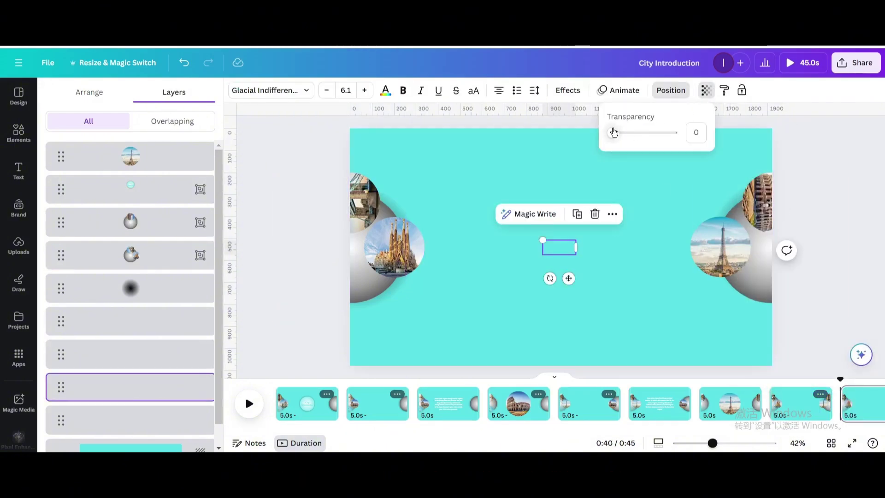
{"action": "left_click_drag", "start_coordinate": [543, 240], "coordinate": [452, 203]}
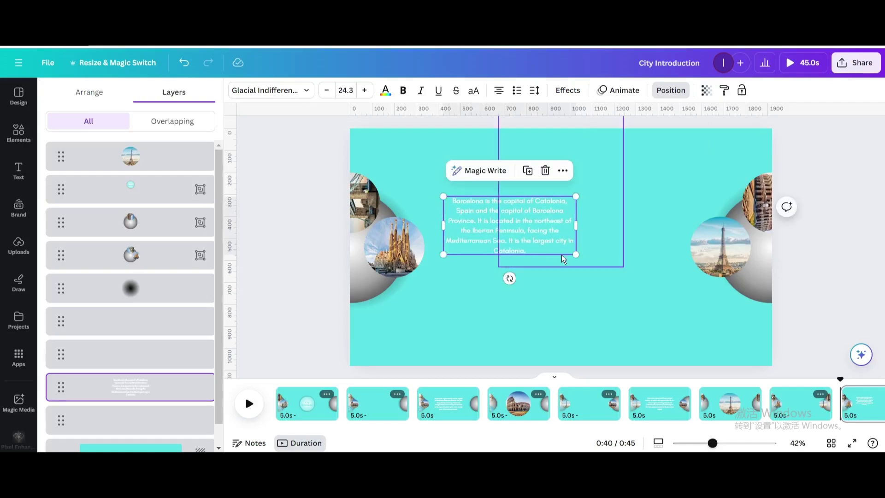
{"action": "left_click_drag", "start_coordinate": [574, 261], "coordinate": [648, 286]}
{"action": "left_click_drag", "start_coordinate": [484, 245], "coordinate": [497, 253]}
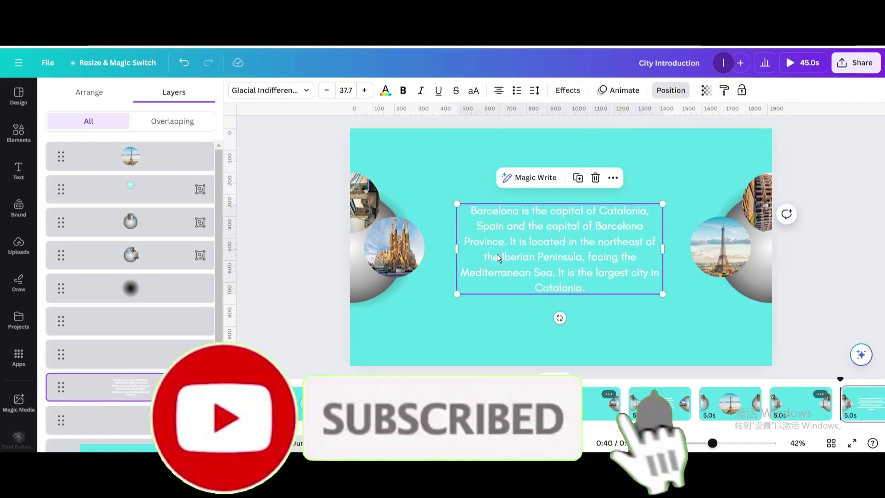
Separate the Sagrada Família photo from the left photo group, regroup the other items, and move its layer to the top of the stack.
{"action": "left_click", "coordinate": [373, 253]}
{"action": "left_click", "coordinate": [386, 191]}
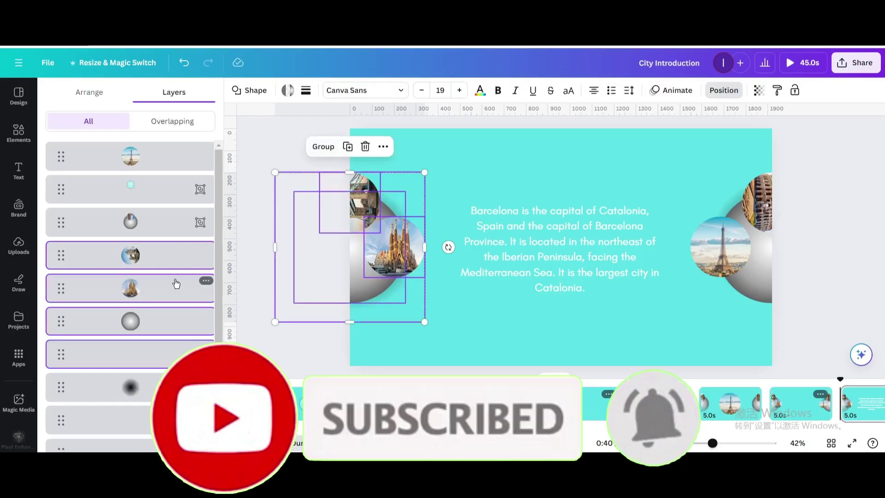
{"action": "left_click", "coordinate": [323, 146]}
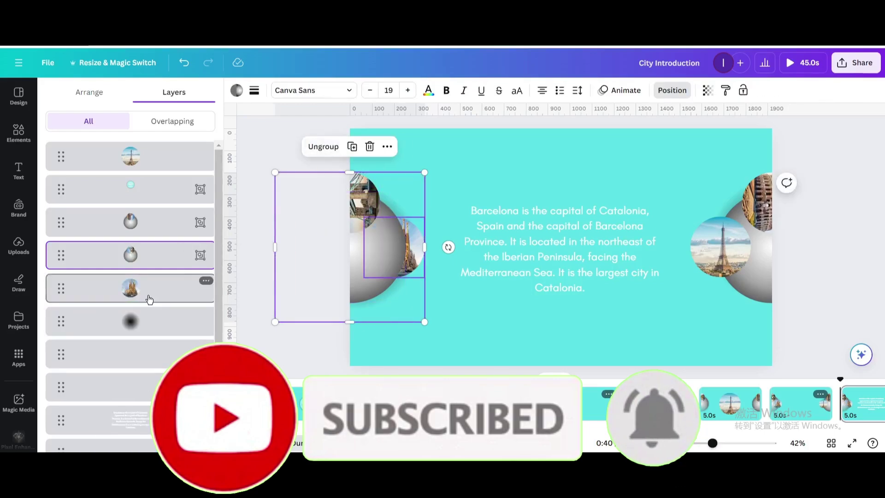
{"action": "left_click_drag", "start_coordinate": [149, 299], "coordinate": [148, 154]}
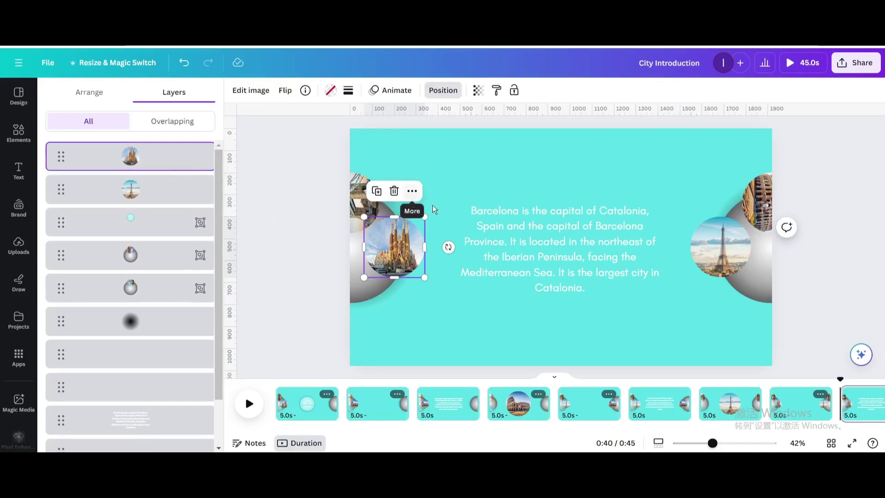
Group the small Eiffel Tower photo with the right photo group on page 9.
{"action": "left_click", "coordinate": [714, 258]}
{"action": "left_click", "coordinate": [712, 205], "text": "shift"}
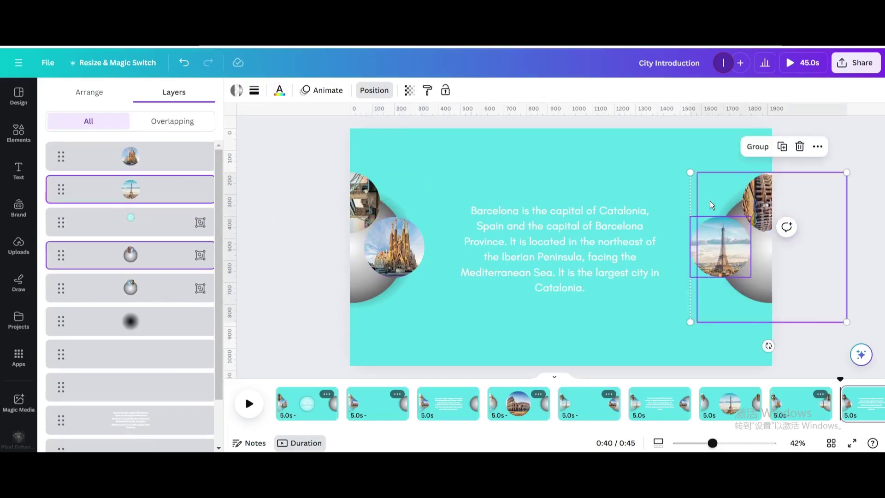
{"action": "left_click", "coordinate": [750, 152]}
Duplicate page 9 and, on the copy, shrink the Barcelona description to about size 7 near the page centre with transparency 0.
{"action": "scroll", "coordinate": [793, 403], "scroll_direction": "right", "scroll_amount": 3}
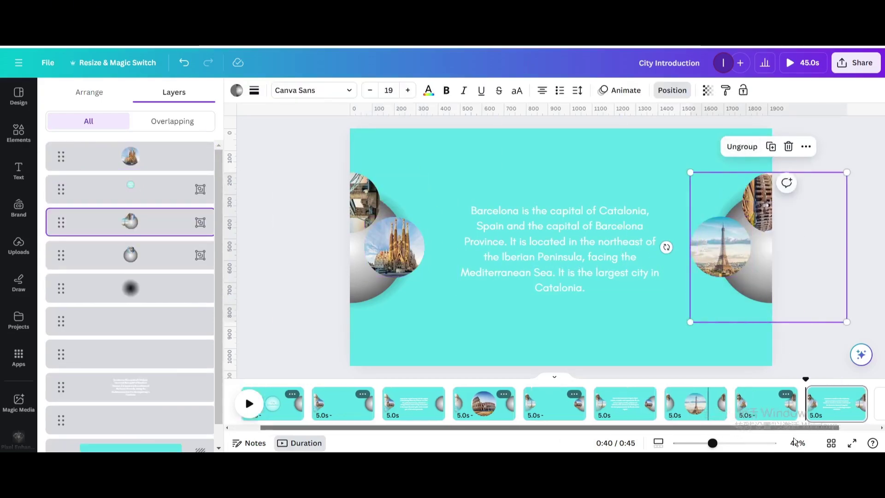
{"action": "left_click", "coordinate": [811, 395]}
{"action": "left_click", "coordinate": [784, 220]}
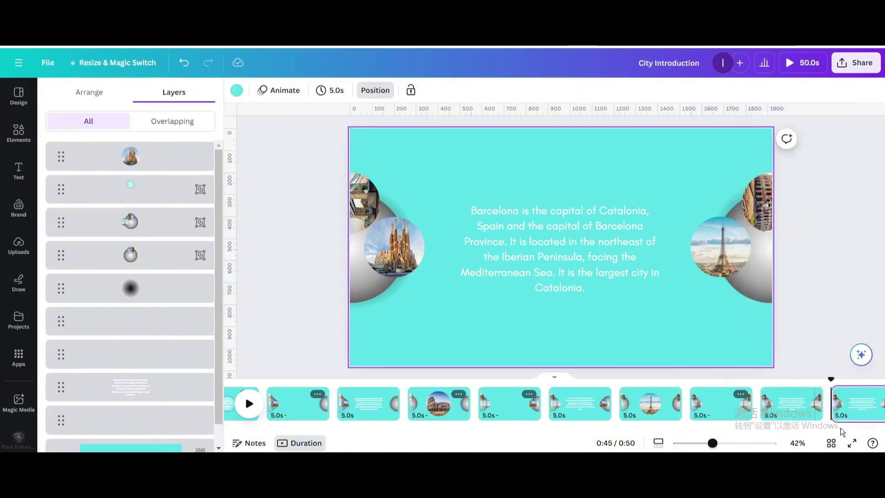
{"action": "left_click", "coordinate": [577, 256]}
{"action": "left_click_drag", "start_coordinate": [457, 205], "coordinate": [625, 277]}
{"action": "left_click_drag", "start_coordinate": [653, 318], "coordinate": [575, 276]}
{"action": "left_click", "coordinate": [706, 90]}
{"action": "left_click", "coordinate": [617, 133]}
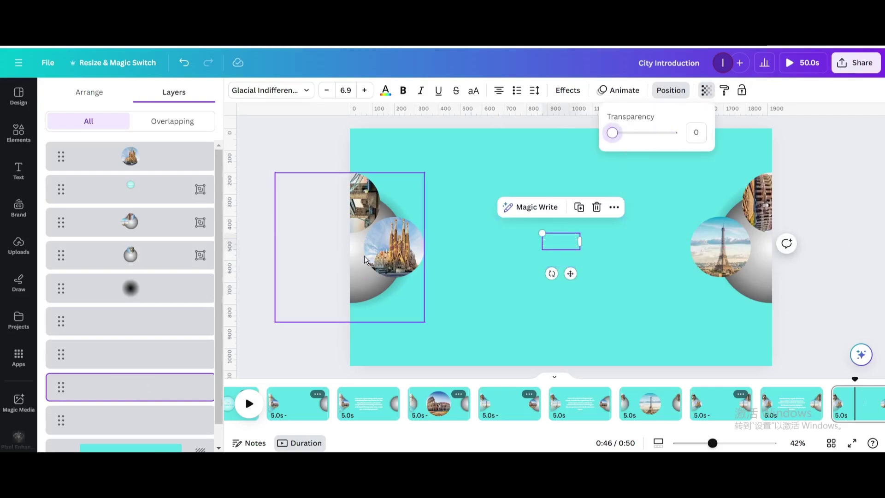
Enlarge the Sagrada Família photo at the centre of page 10 and rotate the right photo group 90° clockwise.
{"action": "left_click_drag", "start_coordinate": [394, 246], "coordinate": [543, 247]}
{"action": "left_click_drag", "start_coordinate": [512, 217], "coordinate": [380, 171]}
{"action": "left_click_drag", "start_coordinate": [485, 216], "coordinate": [542, 260]}
{"action": "left_click", "coordinate": [738, 266]}
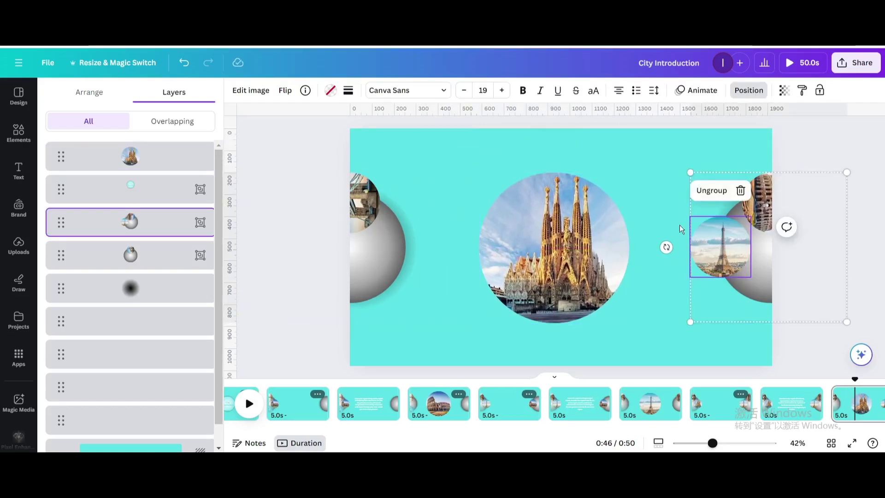
{"action": "left_click_drag", "start_coordinate": [667, 247], "coordinate": [768, 146]}
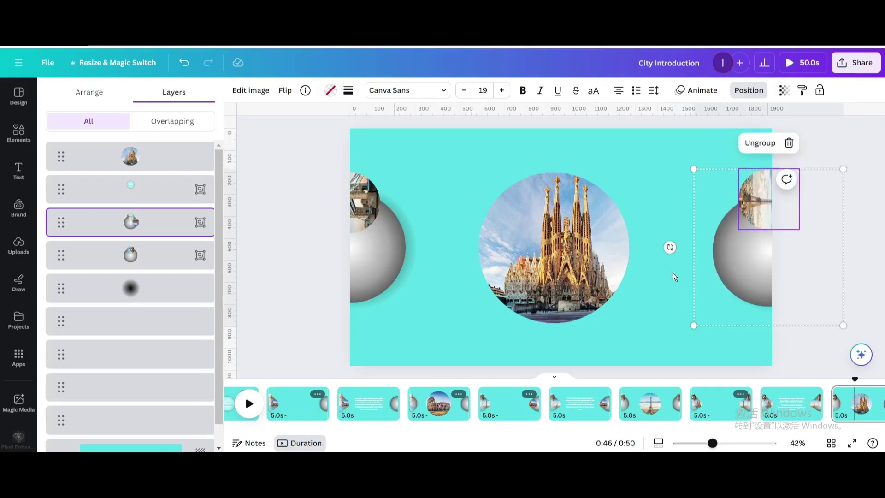
Duplicate page 10, copy the small Sagrada Família photo from page 9 onto page 11, and place it beside the right sphere.
{"action": "scroll", "coordinate": [811, 415], "scroll_direction": "right", "scroll_amount": 2}
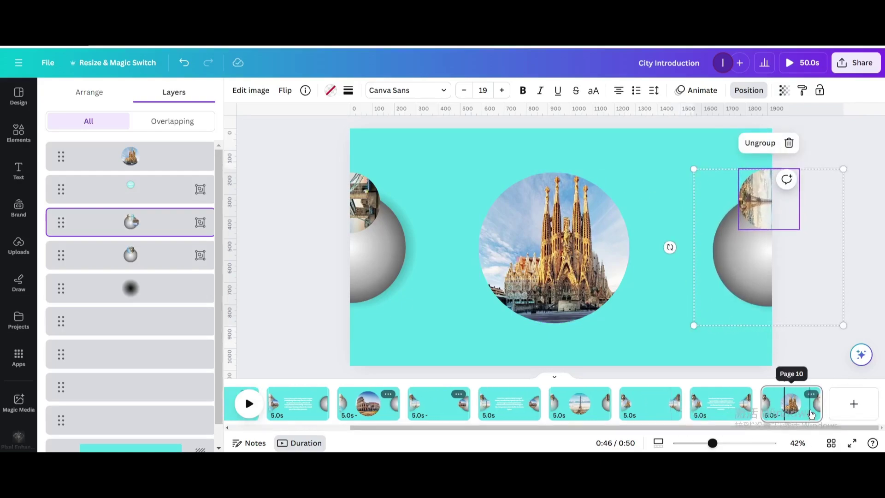
{"action": "left_click", "coordinate": [811, 396]}
{"action": "left_click", "coordinate": [777, 201]}
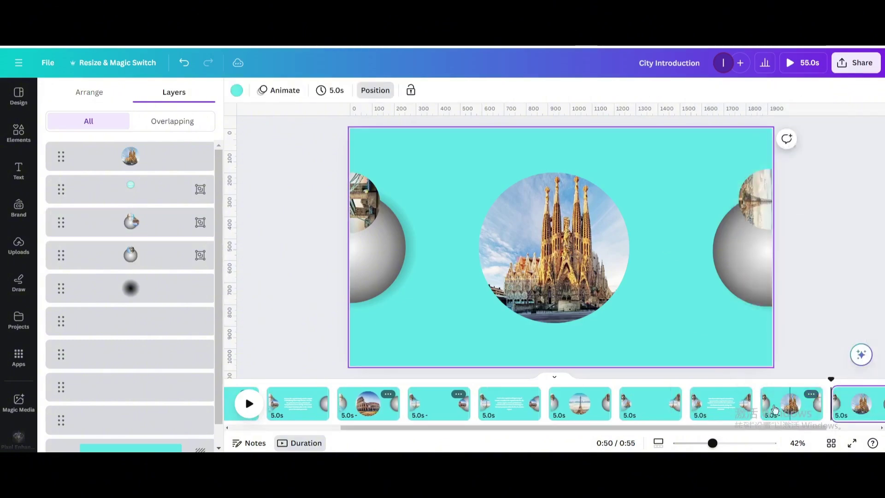
{"action": "left_click", "coordinate": [504, 280]}
{"action": "right_click", "coordinate": [396, 244]}
{"action": "left_click", "coordinate": [446, 138]}
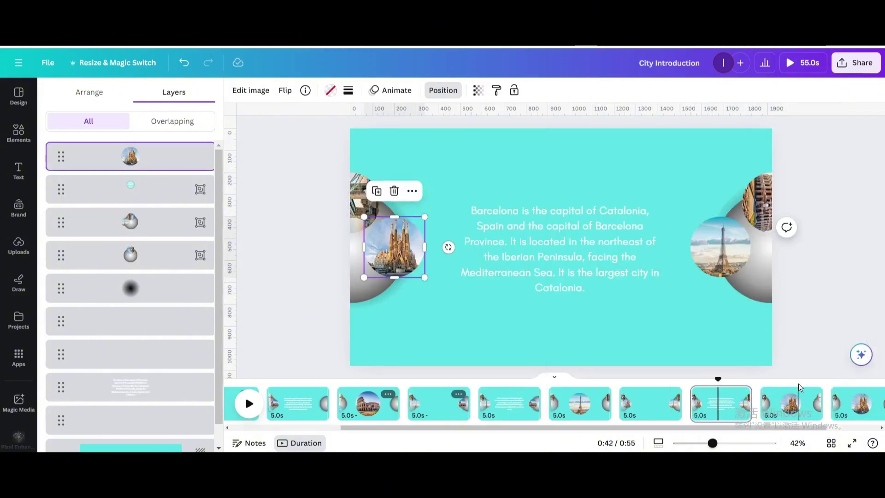
{"action": "left_click", "coordinate": [856, 411]}
{"action": "right_click", "coordinate": [662, 273]}
{"action": "left_click", "coordinate": [695, 306]}
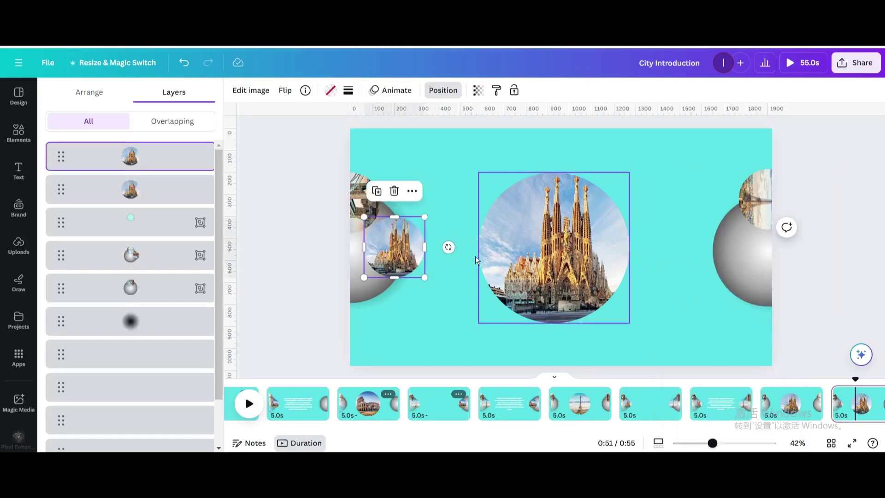
{"action": "left_click_drag", "start_coordinate": [423, 255], "coordinate": [718, 254]}
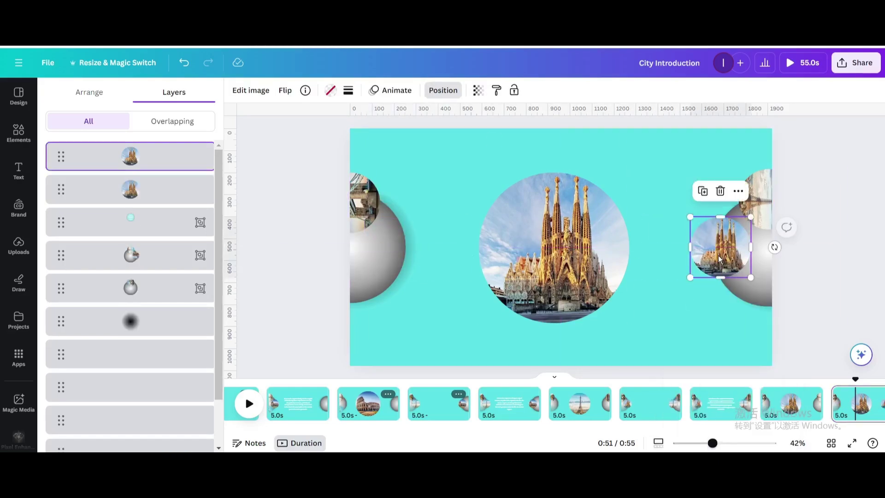
Delete the enlarged Sagrada Família frame from page 11 and rotate the left photo group 90° clockwise to bring Tower Bridge forward.
{"action": "left_click", "coordinate": [566, 264]}
{"action": "left_click", "coordinate": [554, 147]}
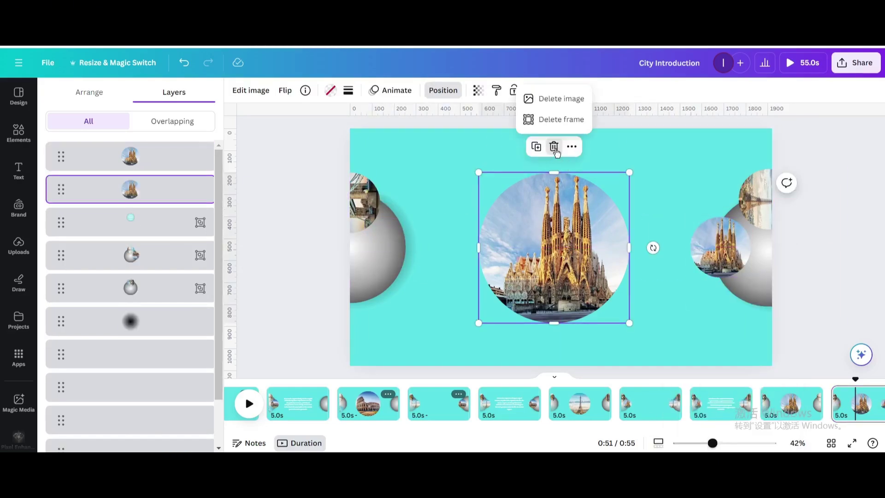
{"action": "left_click", "coordinate": [561, 119]}
{"action": "left_click", "coordinate": [401, 251]}
{"action": "left_click_drag", "start_coordinate": [447, 248], "coordinate": [354, 398]}
Duplicate page 11 and, on the copy, make the hidden London description opaque, enlarging it at the page centre.
{"action": "left_click_drag", "start_coordinate": [792, 427], "coordinate": [843, 428]}
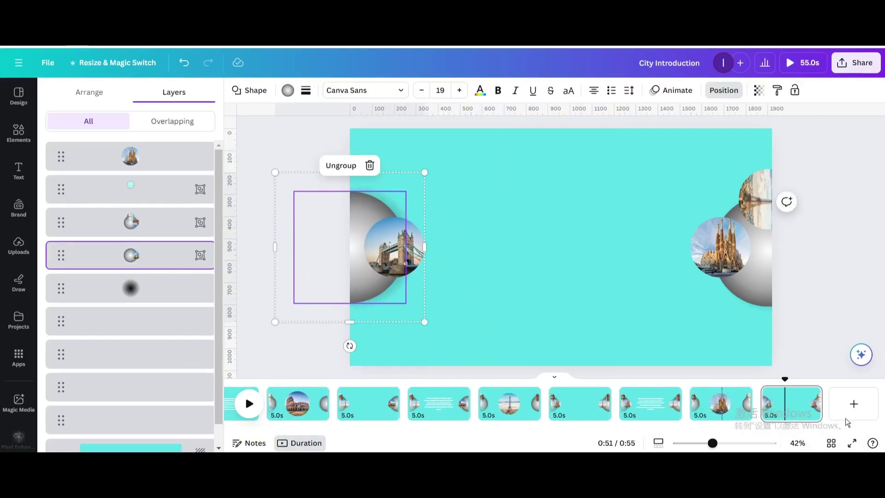
{"action": "left_click", "coordinate": [812, 395]}
{"action": "left_click", "coordinate": [773, 200]}
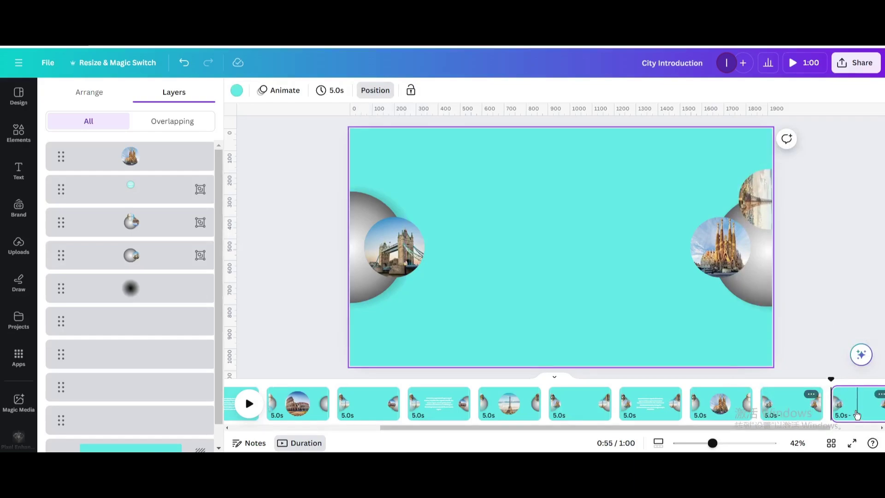
{"action": "left_click", "coordinate": [171, 410]}
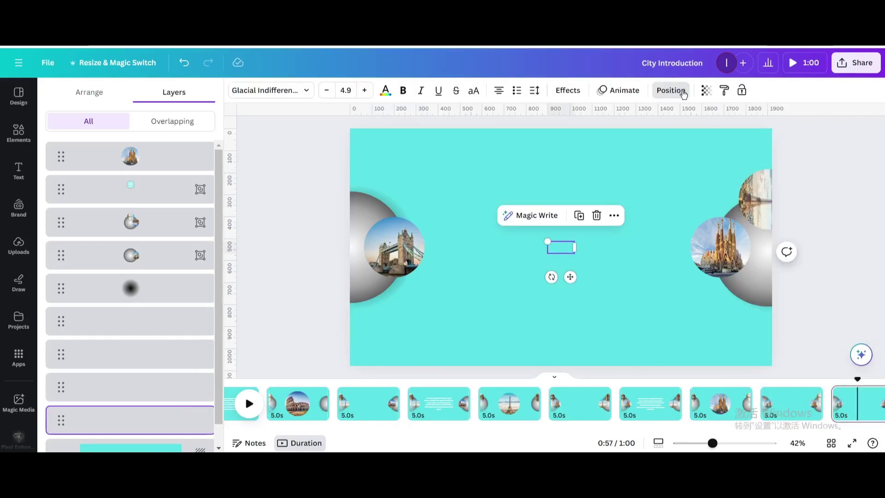
{"action": "left_click", "coordinate": [707, 90]}
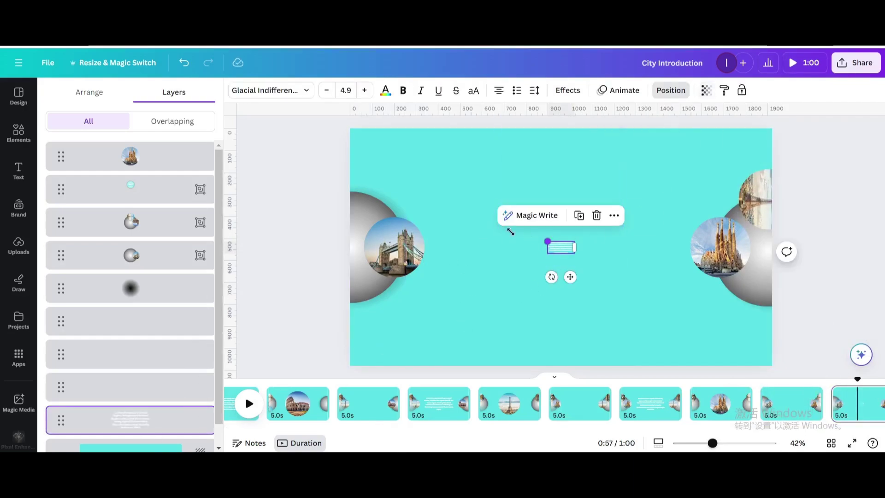
{"action": "left_click_drag", "start_coordinate": [548, 241], "coordinate": [407, 173]}
{"action": "left_click_drag", "start_coordinate": [476, 229], "coordinate": [534, 257]}
Group the small Sagrada Família photo with the right sphere's photo group on page 12.
{"action": "left_click", "coordinate": [394, 247]}
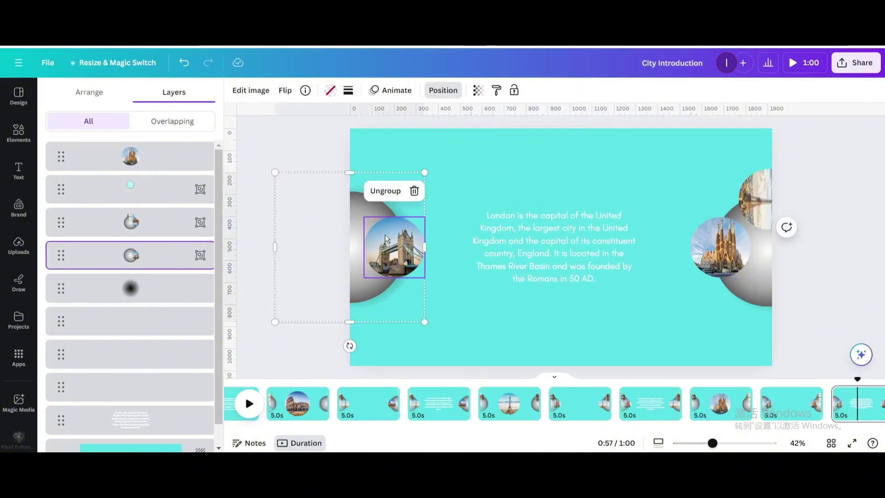
{"action": "left_click", "coordinate": [368, 217], "text": "shift"}
{"action": "left_click", "coordinate": [709, 184]}
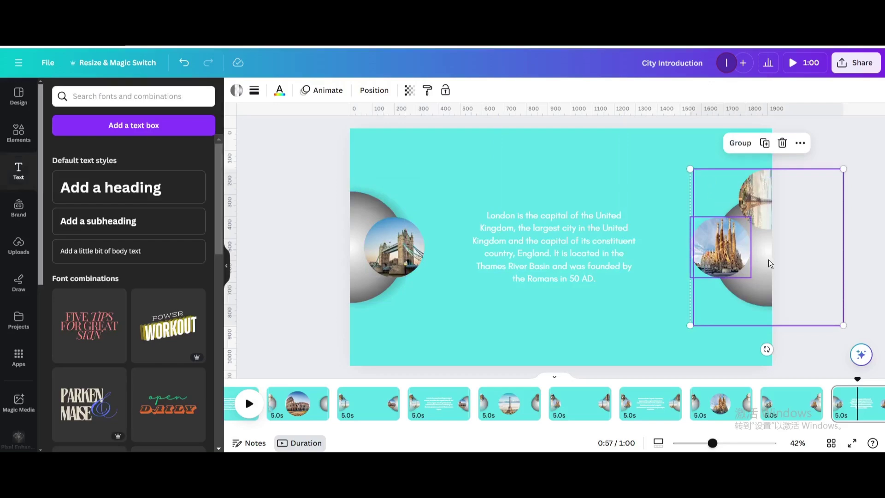
{"action": "left_click", "coordinate": [740, 143]}
{"action": "left_click", "coordinate": [865, 243]}
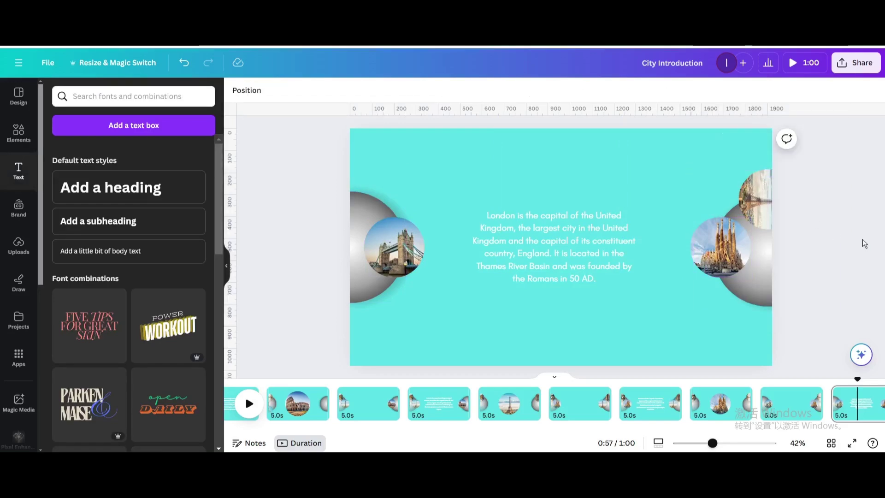
Duplicate page 12 and, on the copy, shrink the London description to about size 4.6 near the page centre and make it fully transparent.
{"action": "scroll", "coordinate": [738, 404], "scroll_direction": "right", "scroll_amount": 2}
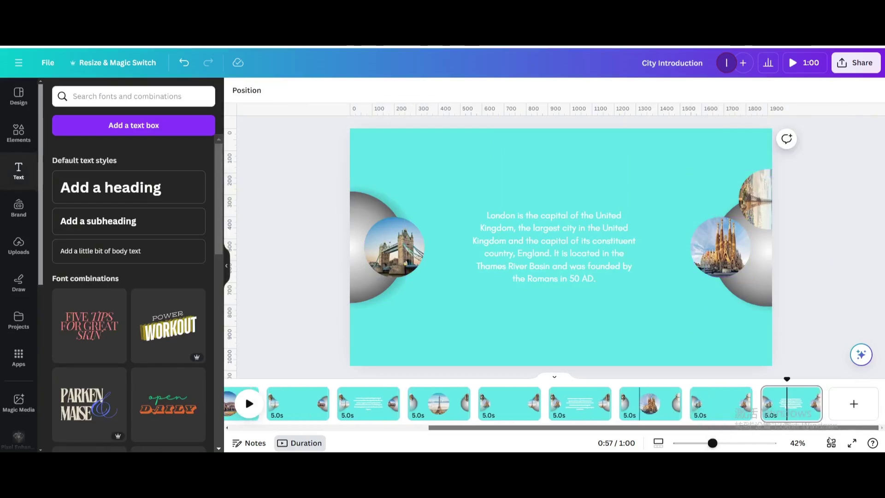
{"action": "left_click", "coordinate": [811, 394]}
{"action": "left_click", "coordinate": [784, 202]}
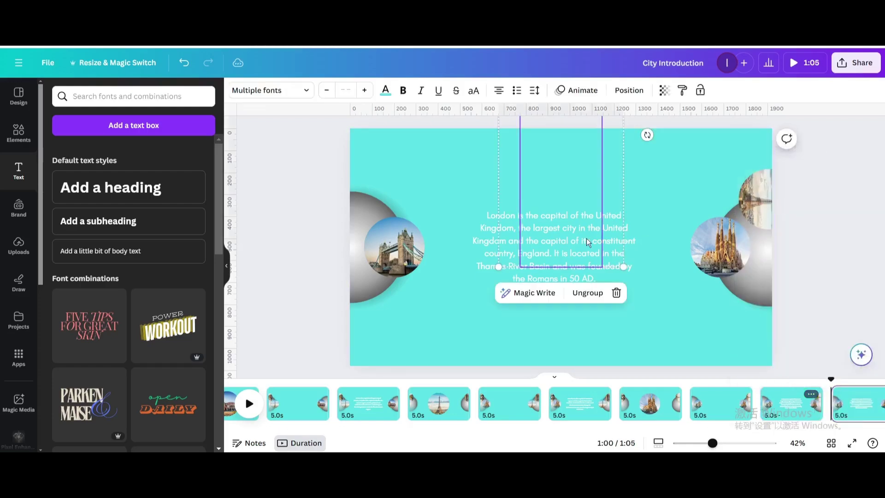
{"action": "left_click", "coordinate": [486, 227]}
{"action": "left_click_drag", "start_coordinate": [470, 208], "coordinate": [567, 269]}
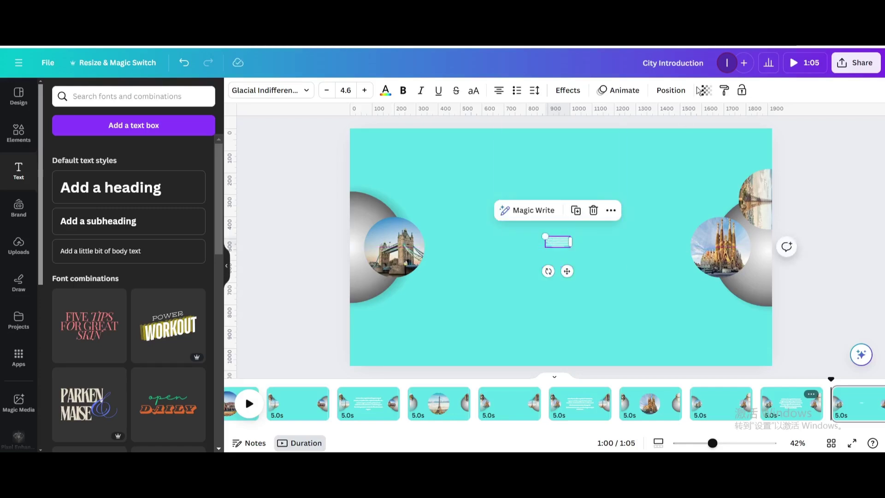
{"action": "left_click", "coordinate": [706, 90]}
Move the Tower Bridge photo to the centre of page 13 and enlarge it to roughly two thirds of the page height.
{"action": "left_click", "coordinate": [394, 247]}
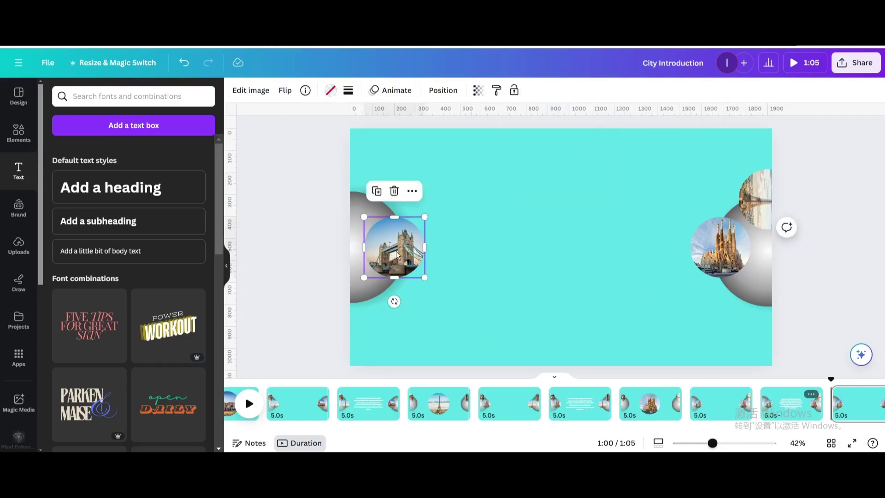
{"action": "left_click_drag", "start_coordinate": [394, 247], "coordinate": [541, 248]}
{"action": "left_click_drag", "start_coordinate": [510, 217], "coordinate": [408, 141]}
{"action": "left_click_drag", "start_coordinate": [474, 203], "coordinate": [533, 250]}
Rotate the right photo group on page 13 by 90° clockwise.
{"action": "scroll", "coordinate": [812, 412], "scroll_direction": "right", "scroll_amount": 2}
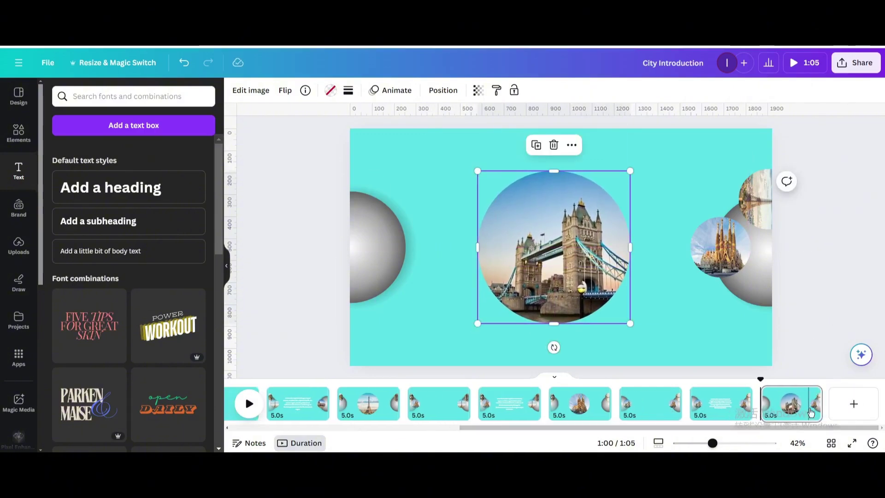
{"action": "left_click", "coordinate": [810, 395]}
{"action": "left_click", "coordinate": [820, 207]}
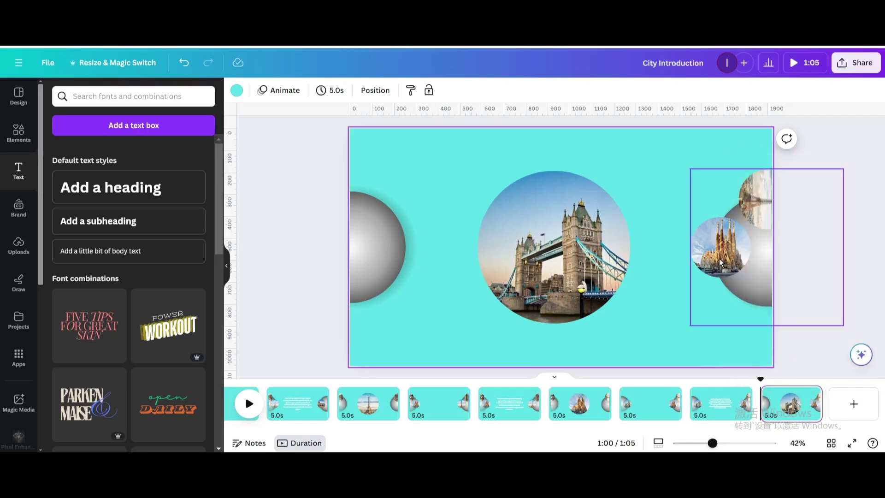
{"action": "left_click", "coordinate": [820, 206]}
{"action": "left_click_drag", "start_coordinate": [766, 145], "coordinate": [881, 247]}
Duplicate page 13, copy the small Tower Bridge photo from page 12 onto page 14, and place it beside the right sphere.
{"action": "left_click", "coordinate": [812, 394]}
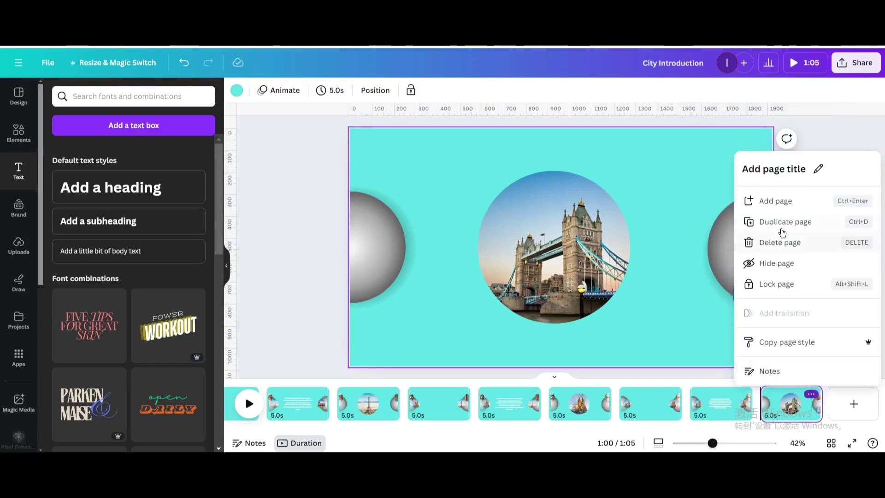
{"action": "left_click", "coordinate": [778, 226]}
{"action": "left_click", "coordinate": [711, 403]}
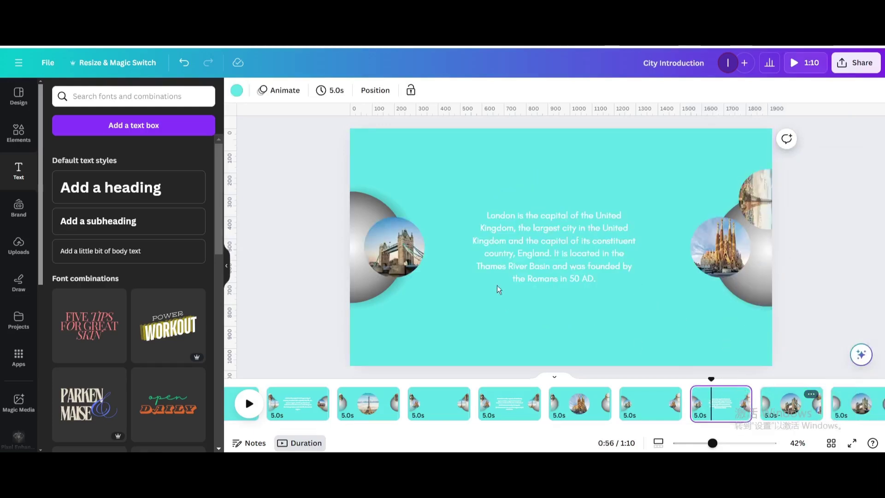
{"action": "left_click", "coordinate": [391, 255]}
{"action": "left_click", "coordinate": [858, 403]}
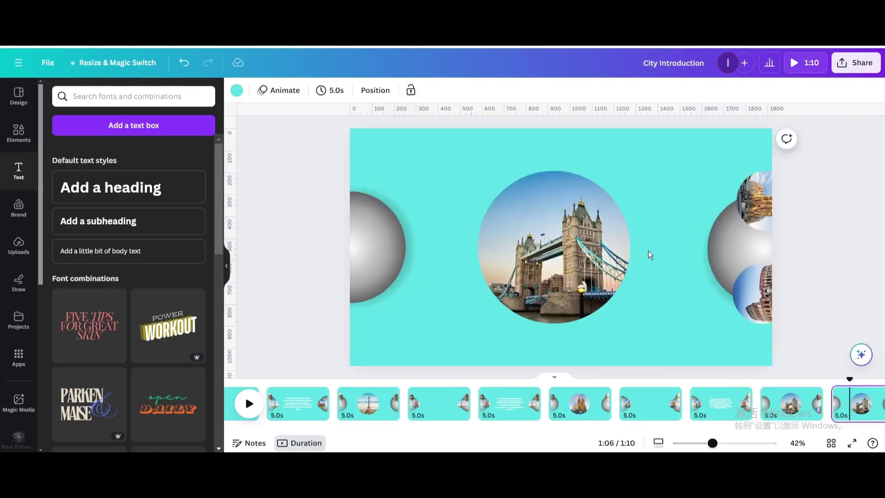
{"action": "right_click", "coordinate": [648, 253]}
{"action": "left_click", "coordinate": [684, 299]}
{"action": "left_click_drag", "start_coordinate": [408, 247], "coordinate": [726, 246]}
Delete the enlarged Tower Bridge photo together with its frame from page 14.
{"action": "left_click", "coordinate": [599, 194]}
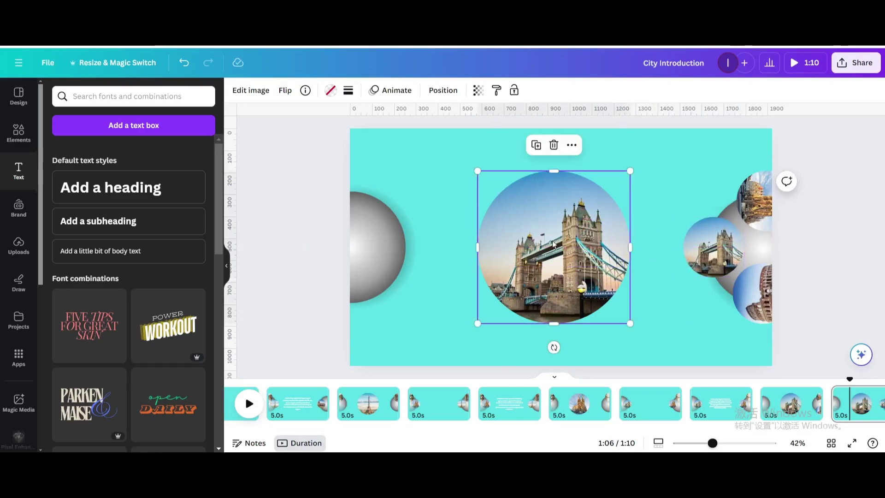
{"action": "left_click", "coordinate": [554, 145]}
{"action": "left_click", "coordinate": [558, 118]}
Duplicate page 14 and, on the copy, group the Tower Bridge photo with the right sphere's photo group.
{"action": "right_click", "coordinate": [860, 403]}
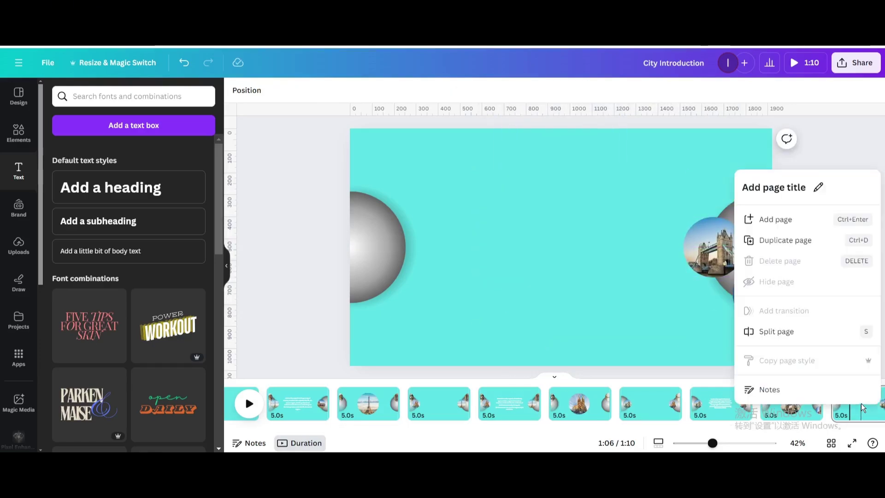
{"action": "left_click", "coordinate": [781, 220]}
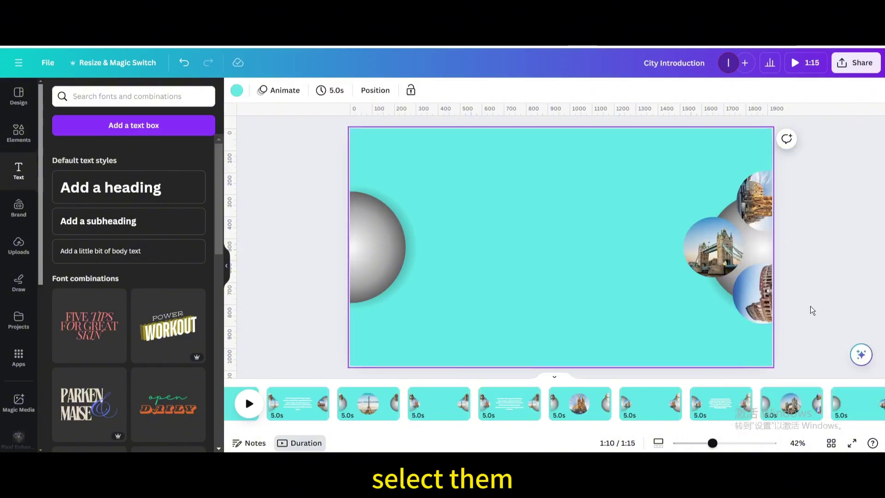
{"action": "left_click_drag", "start_coordinate": [844, 325], "coordinate": [685, 171]}
{"action": "left_click", "coordinate": [737, 145]}
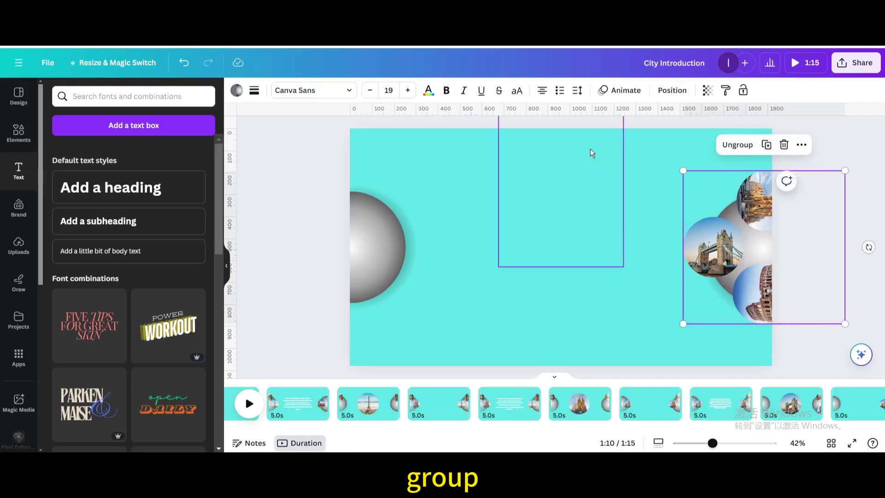
Bring the City Introduction title circle down from above page 15 to the centre of the page.
{"action": "left_click", "coordinate": [584, 148]}
{"action": "left_click_drag", "start_coordinate": [584, 153], "coordinate": [583, 324]}
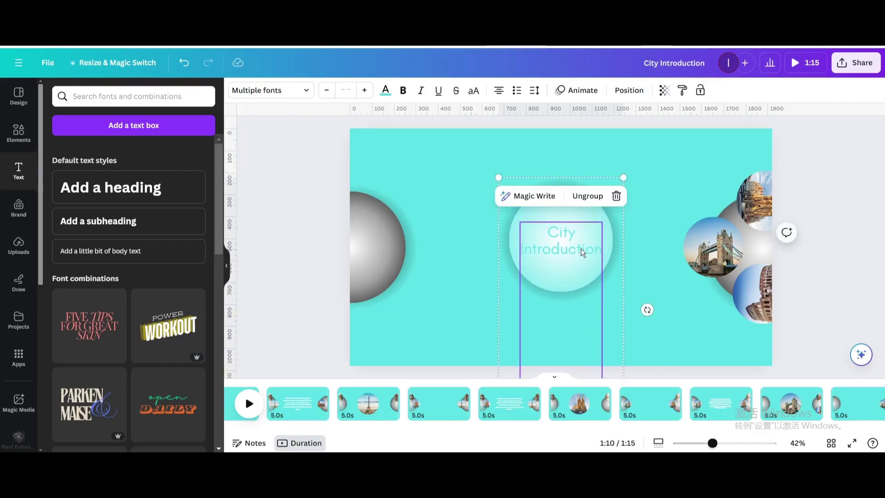
{"action": "left_click_drag", "start_coordinate": [581, 252], "coordinate": [582, 253]}
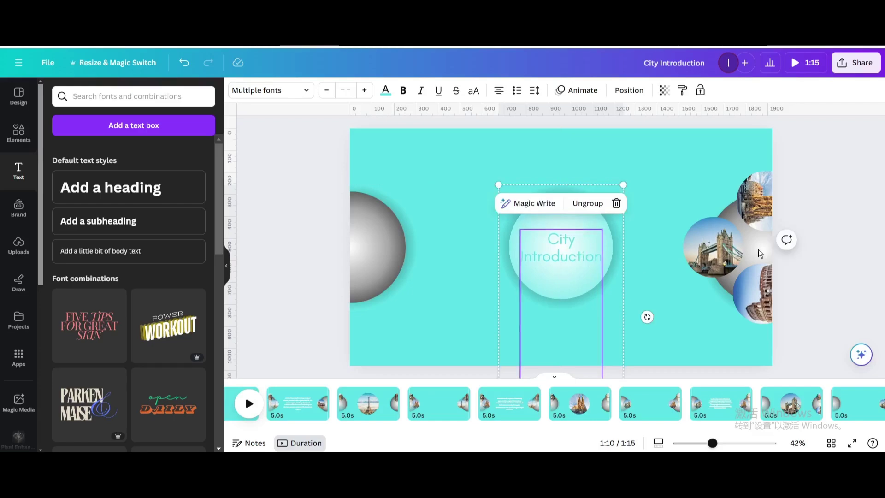
{"action": "left_click", "coordinate": [851, 230]}
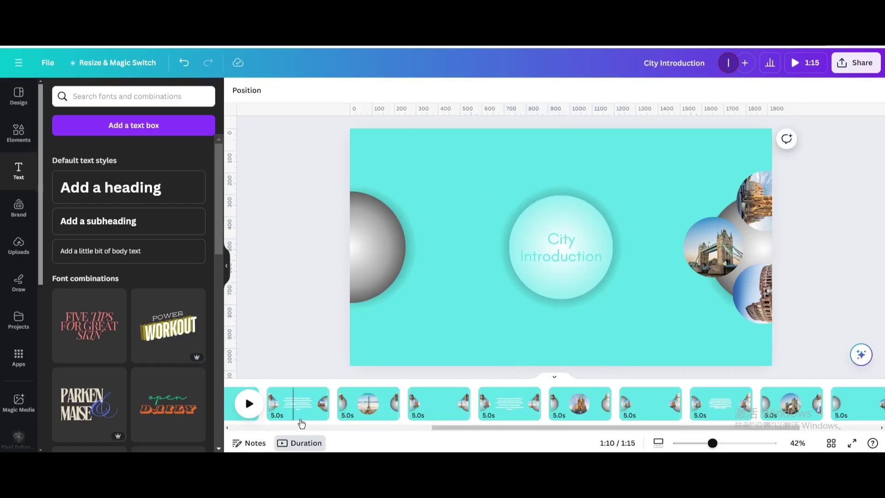
Add a Match & Move transition after the Paris description page, set its duration to 2.5 seconds, and apply it between all pages.
{"action": "left_click", "coordinate": [338, 412]}
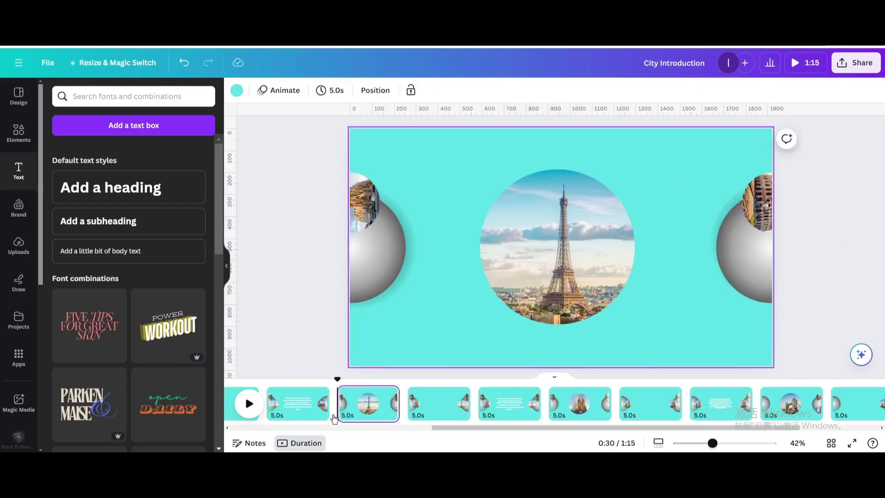
{"action": "left_click", "coordinate": [338, 414]}
{"action": "left_click", "coordinate": [76, 298]}
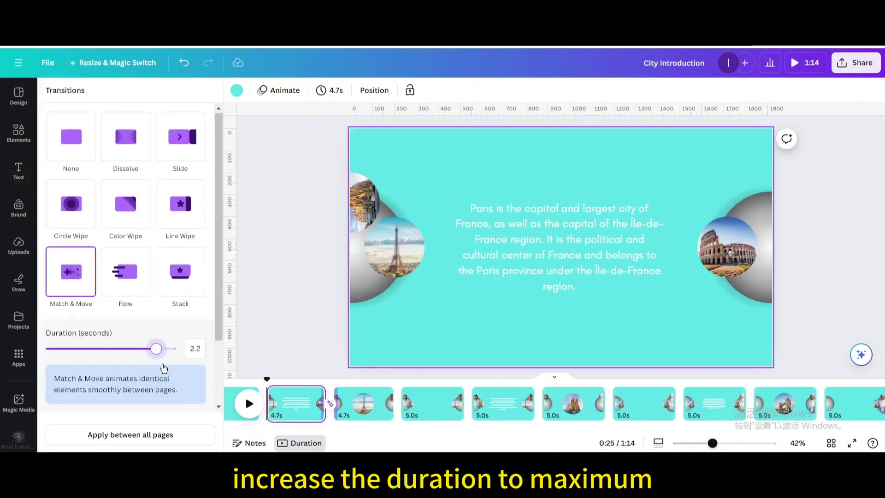
{"action": "left_click", "coordinate": [137, 442]}
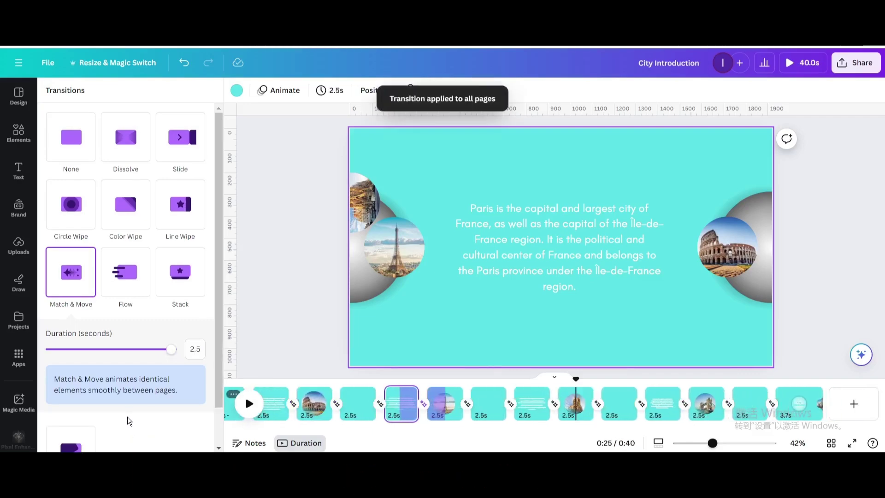
Set the page timing to 2 seconds and apply it to all 15 pages.
{"action": "left_click", "coordinate": [329, 90]}
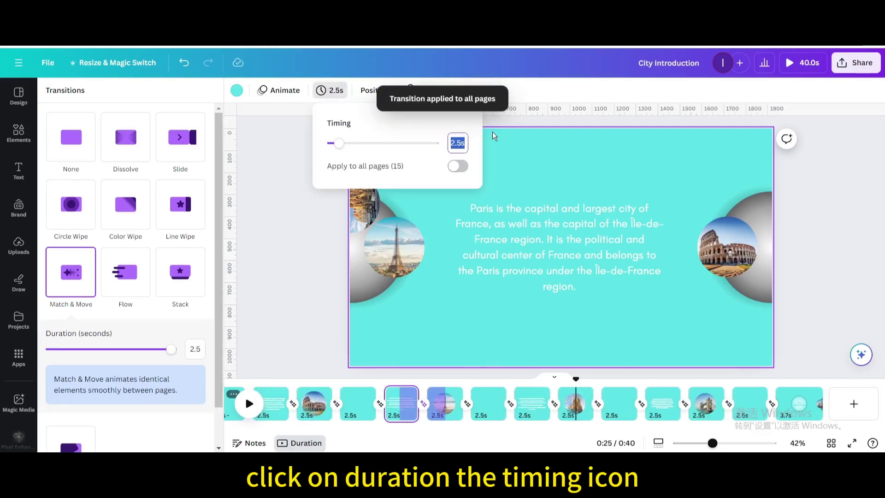
{"action": "type", "text": "2"}
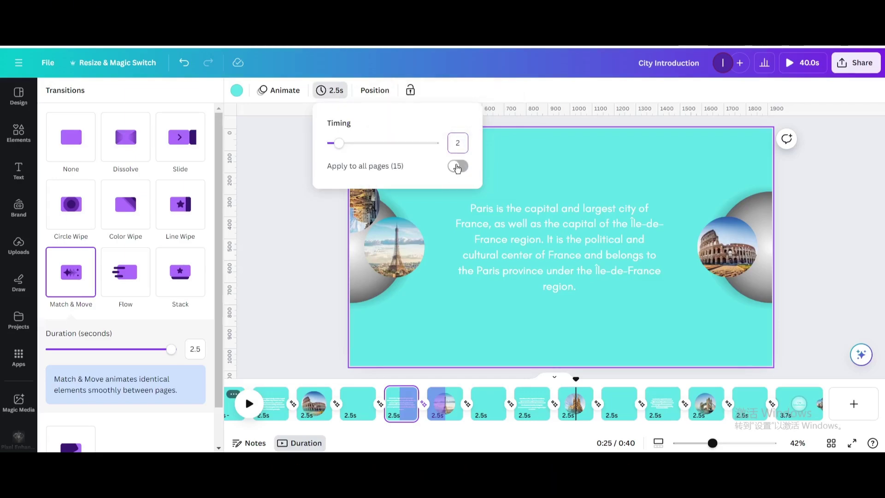
{"action": "left_click", "coordinate": [458, 167]}
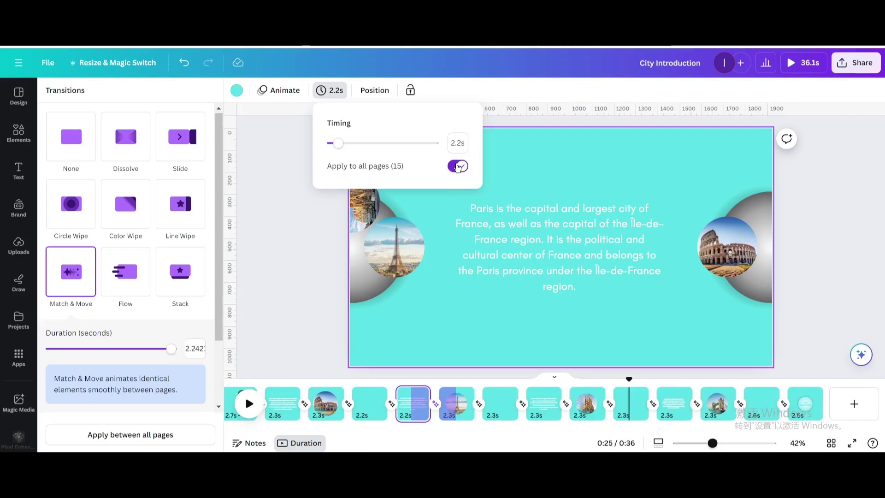
{"action": "left_click", "coordinate": [826, 172]}
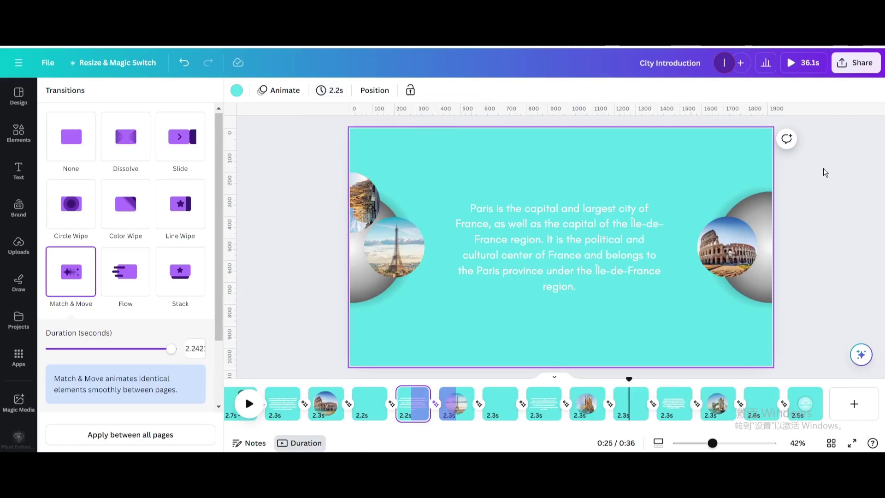
Preview the finished video, close the preview, and download all 15 pages as a 1080p MP4 Video.
{"action": "left_click", "coordinate": [800, 72]}
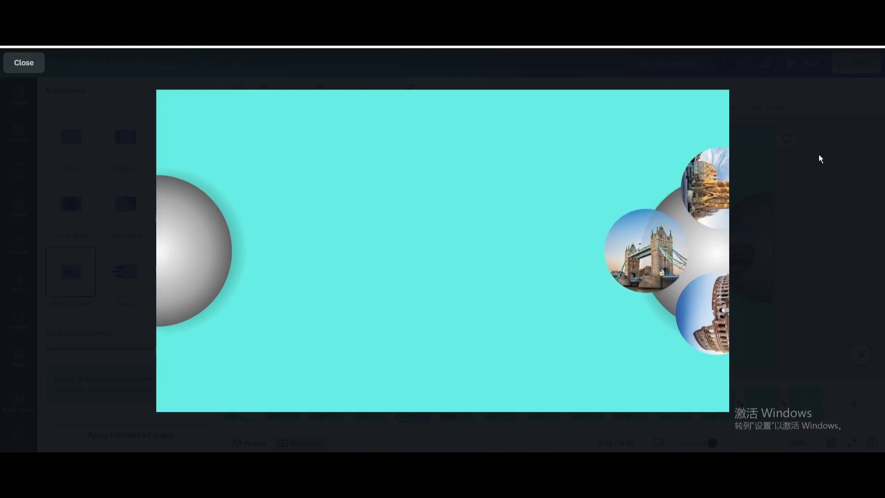
{"action": "key", "text": "Escape"}
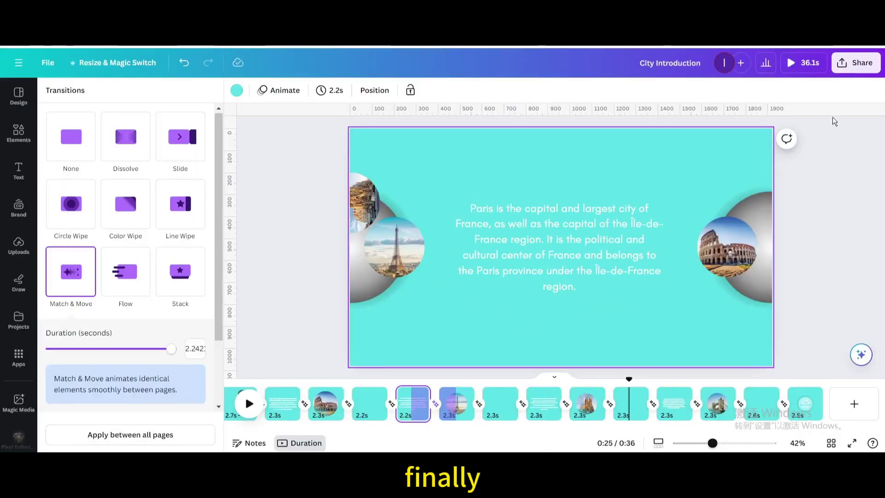
{"action": "left_click", "coordinate": [838, 73]}
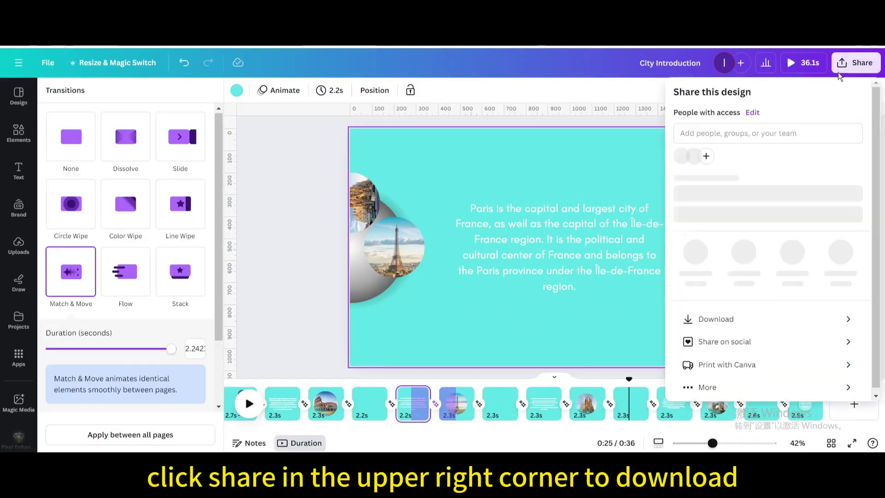
{"action": "left_click", "coordinate": [731, 328]}
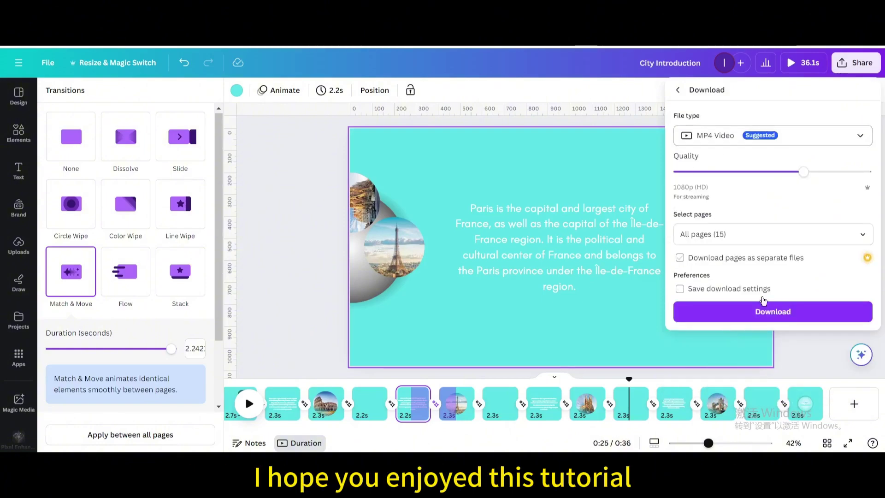
{"action": "left_click", "coordinate": [763, 310]}
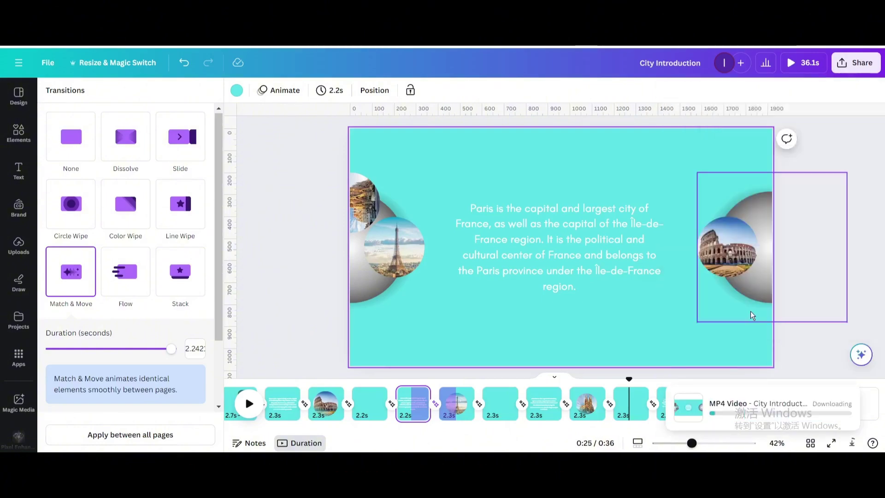